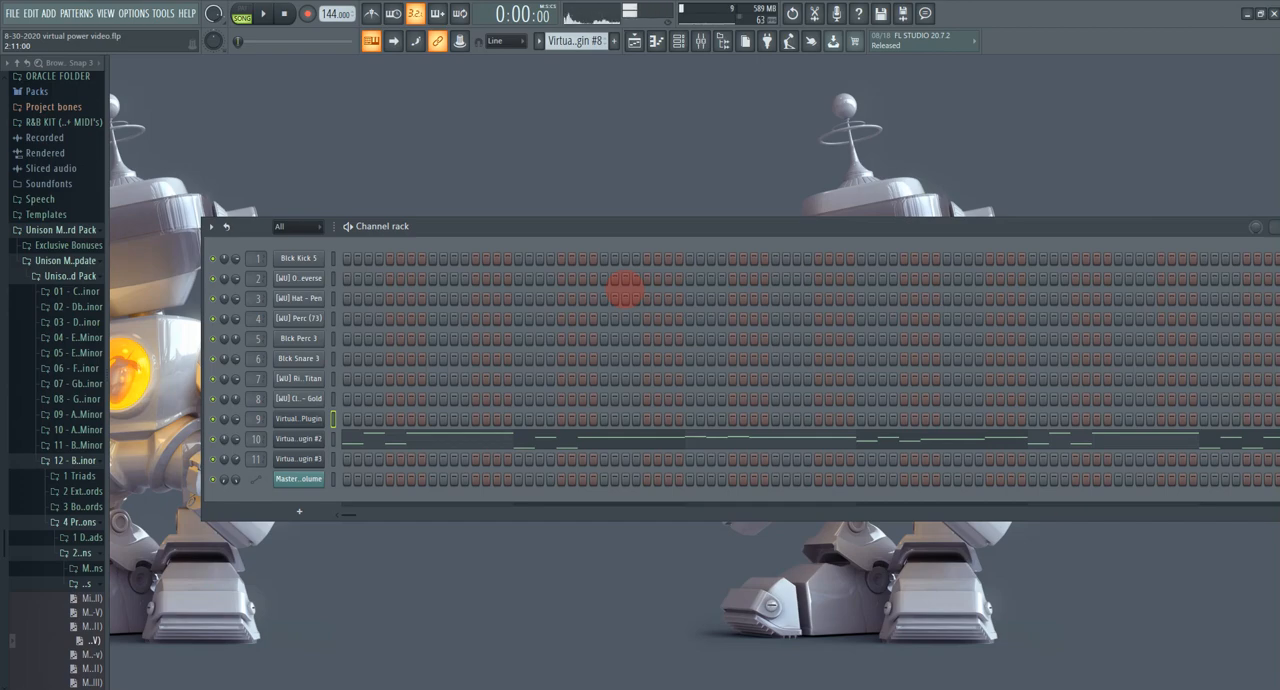
# Step: Open the Virtual Power Plugin channel's interface, reposition its window, and look through the preset categories without changing the preset
pyautogui.click(296, 417)
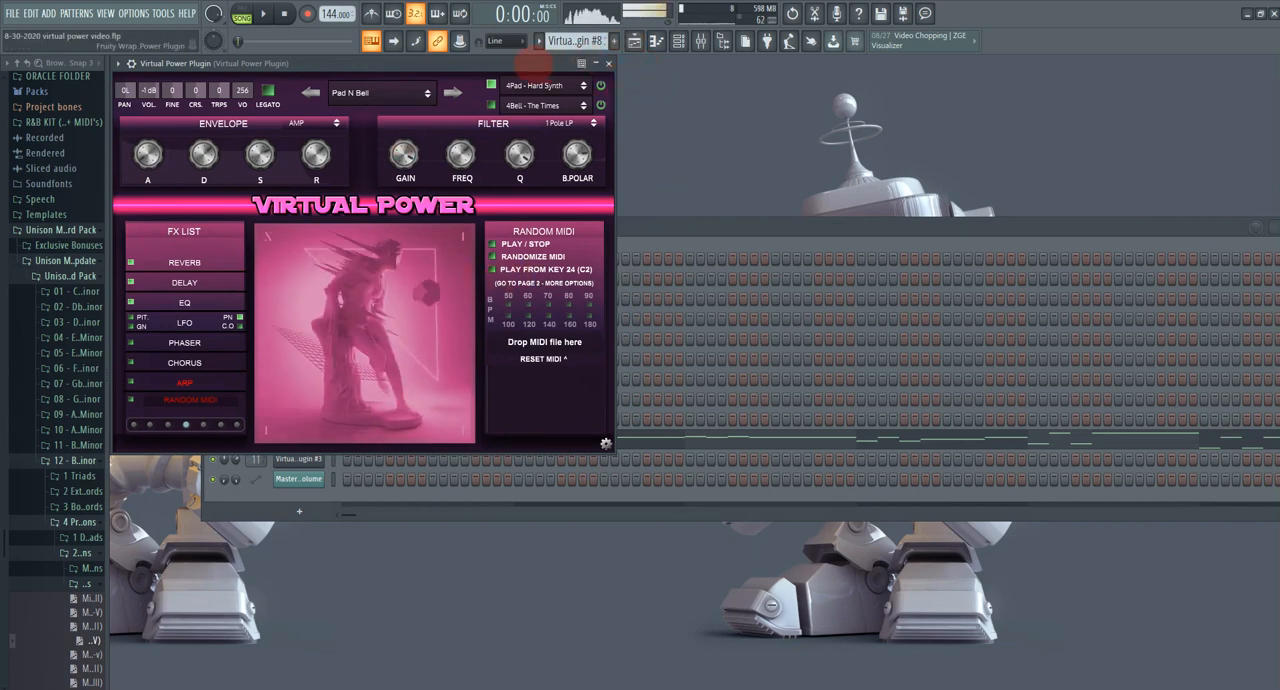
pyautogui.moveTo(535, 65); pyautogui.dragTo(619, 70)
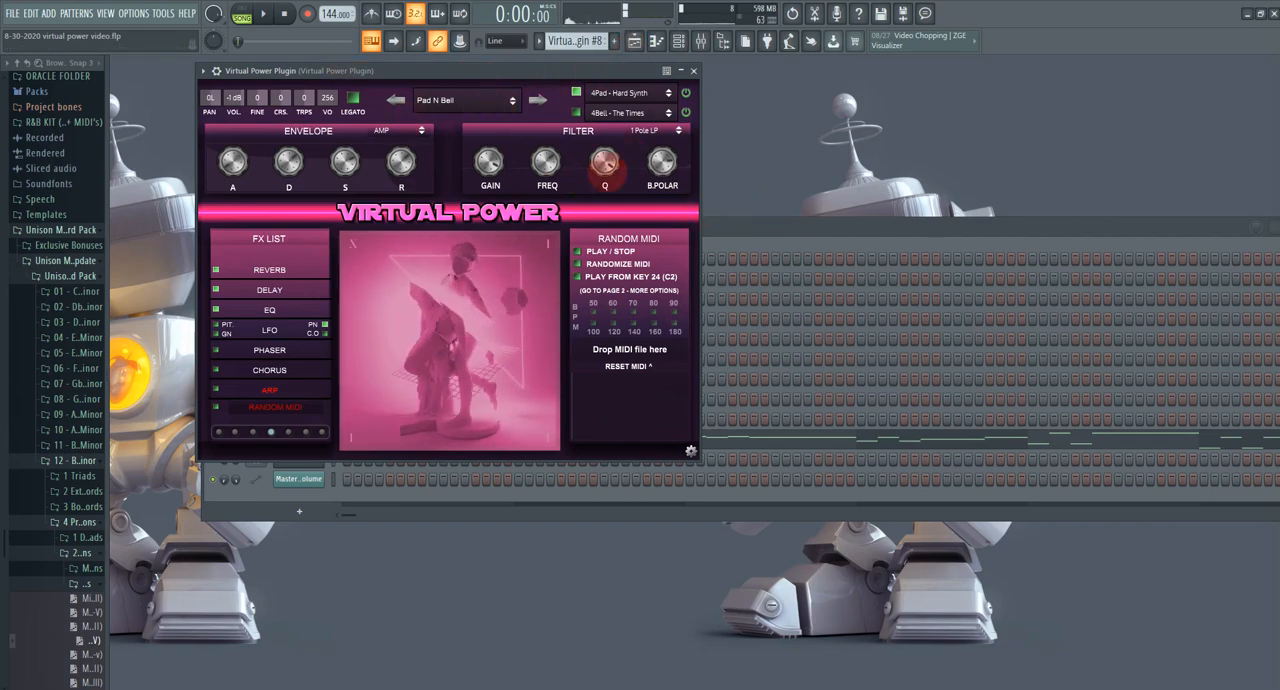
pyautogui.click(470, 102)
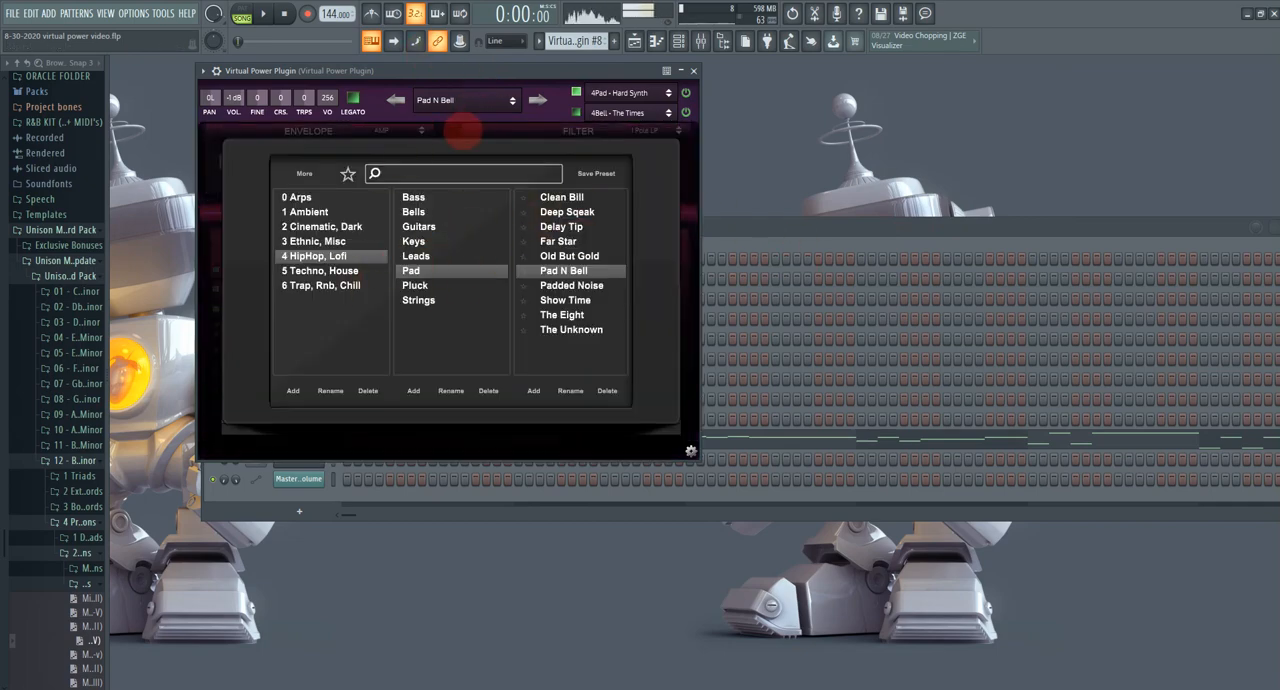
pyautogui.click(729, 114)
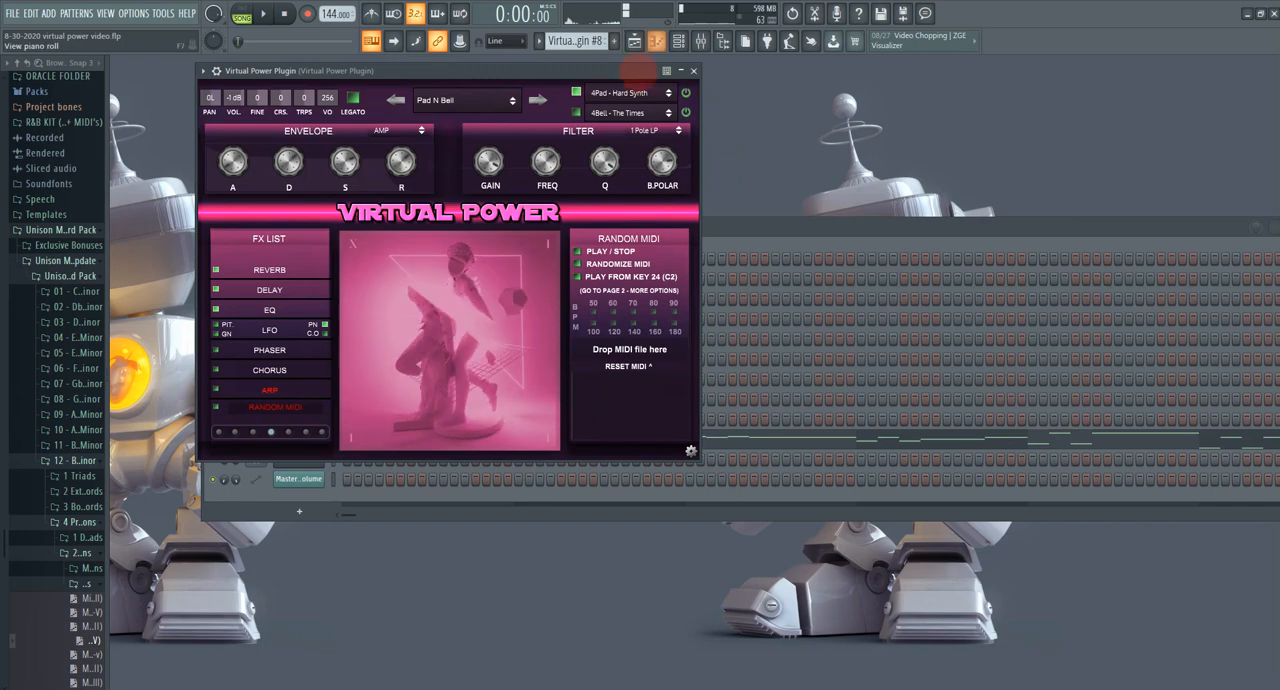
# Step: View the song arrangement in the playlist and the track levels in the mixer, ending on the playlist
pyautogui.click(634, 41)
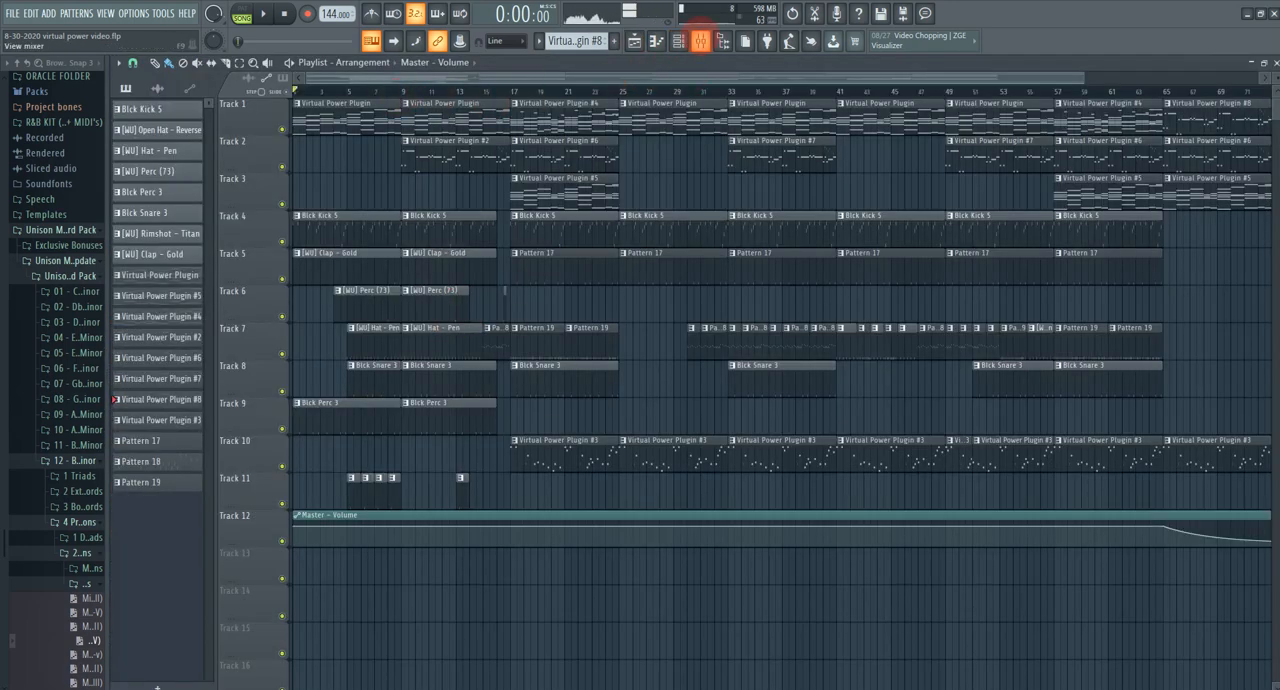
pyautogui.click(699, 40)
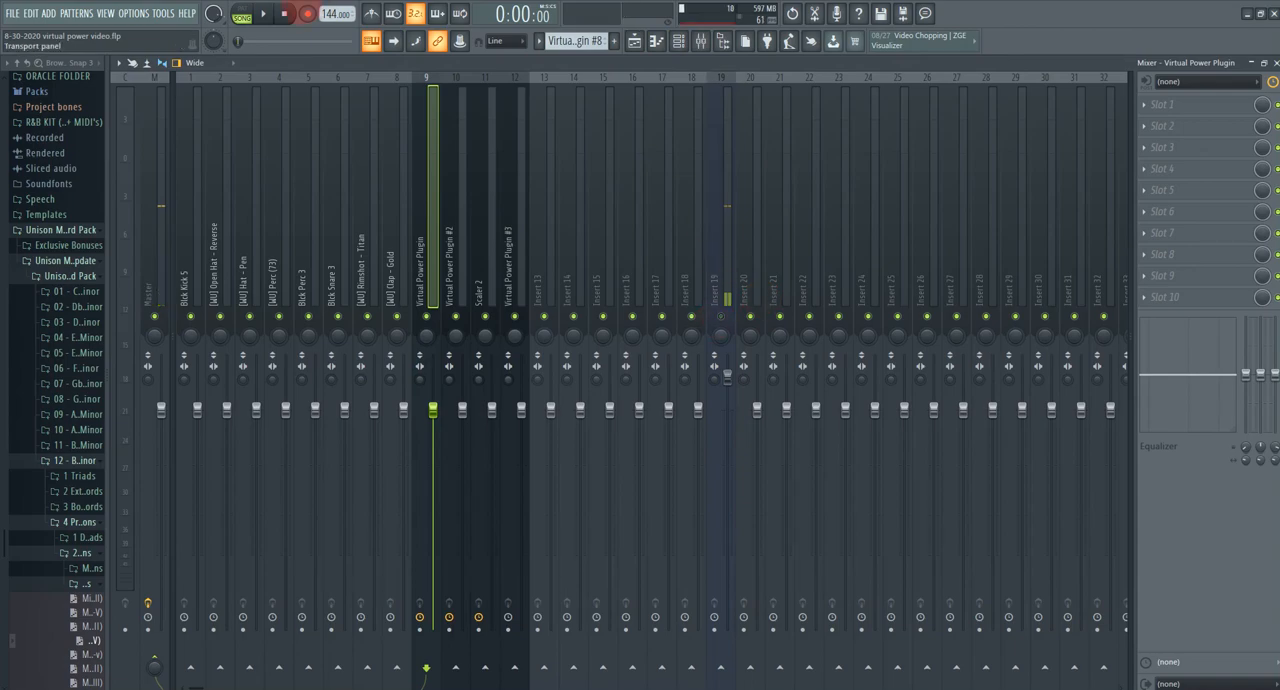
pyautogui.click(634, 41)
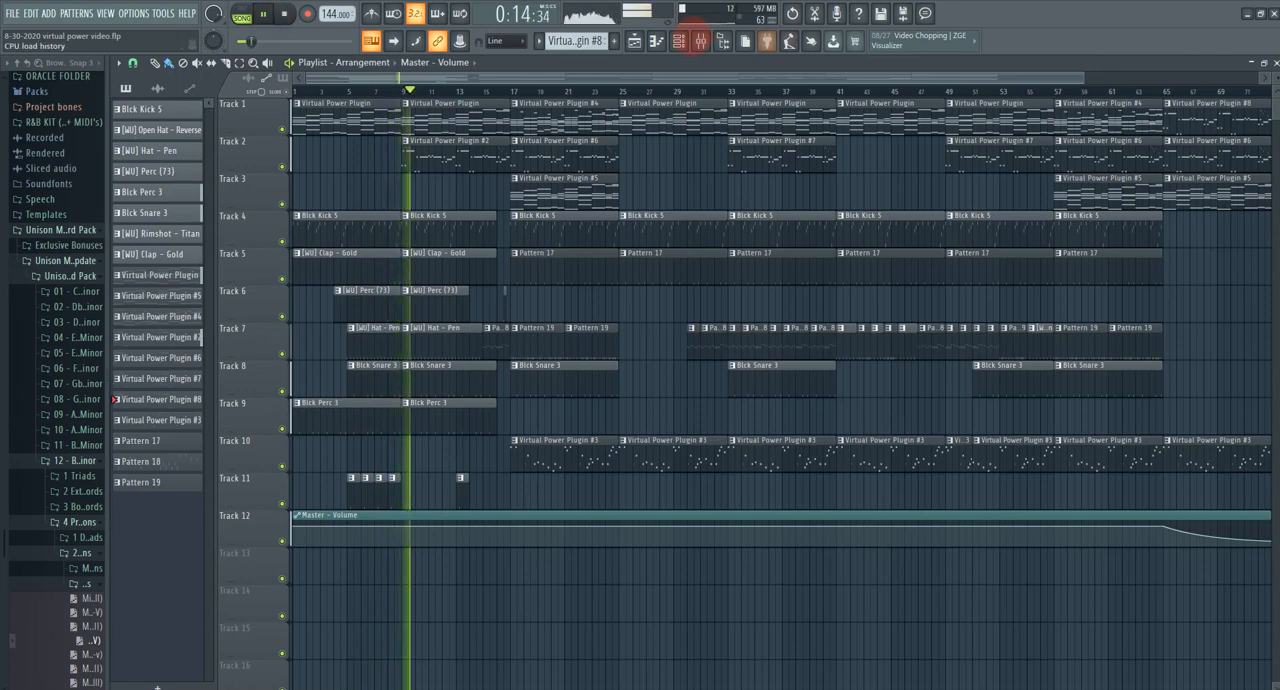
# Step: Examine the chord notes of the Virtual Power Plugin #4 pattern on Track 1 in the piano roll and return to the playlist
pyautogui.doubleClick(540, 110)
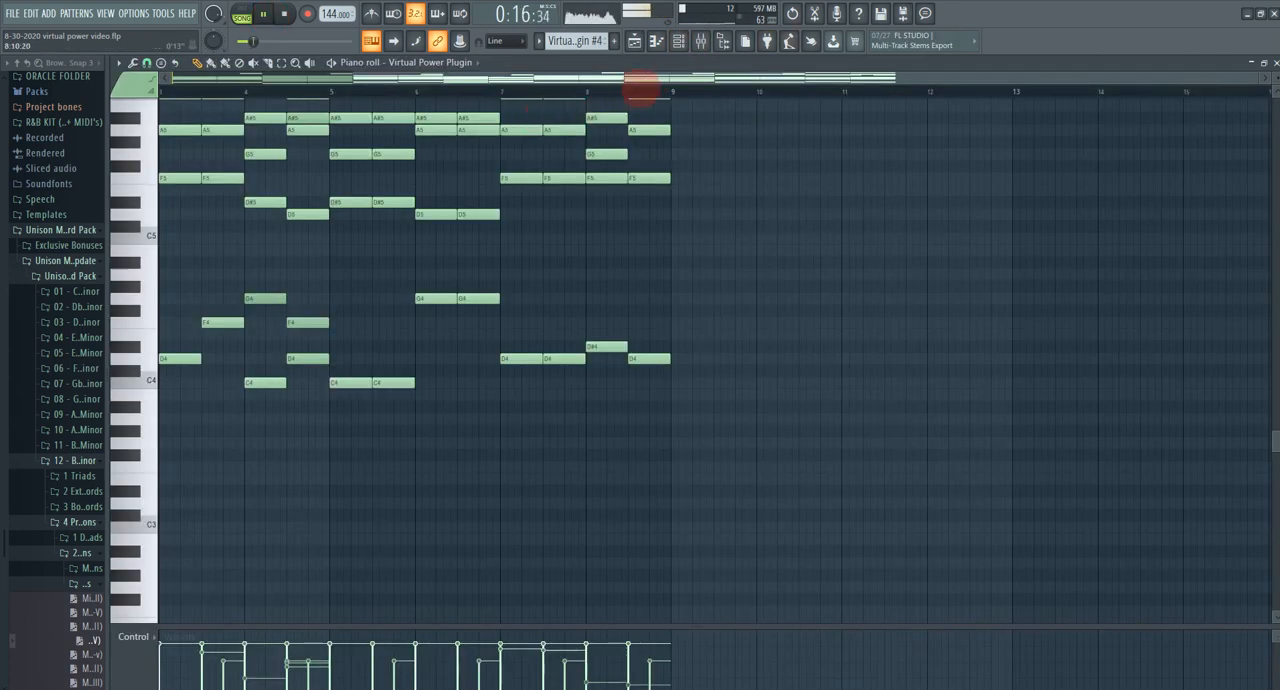
pyautogui.moveTo(640, 81); pyautogui.dragTo(368, 125)
pyautogui.moveTo(378, 248); pyautogui.dragTo(549, 329)
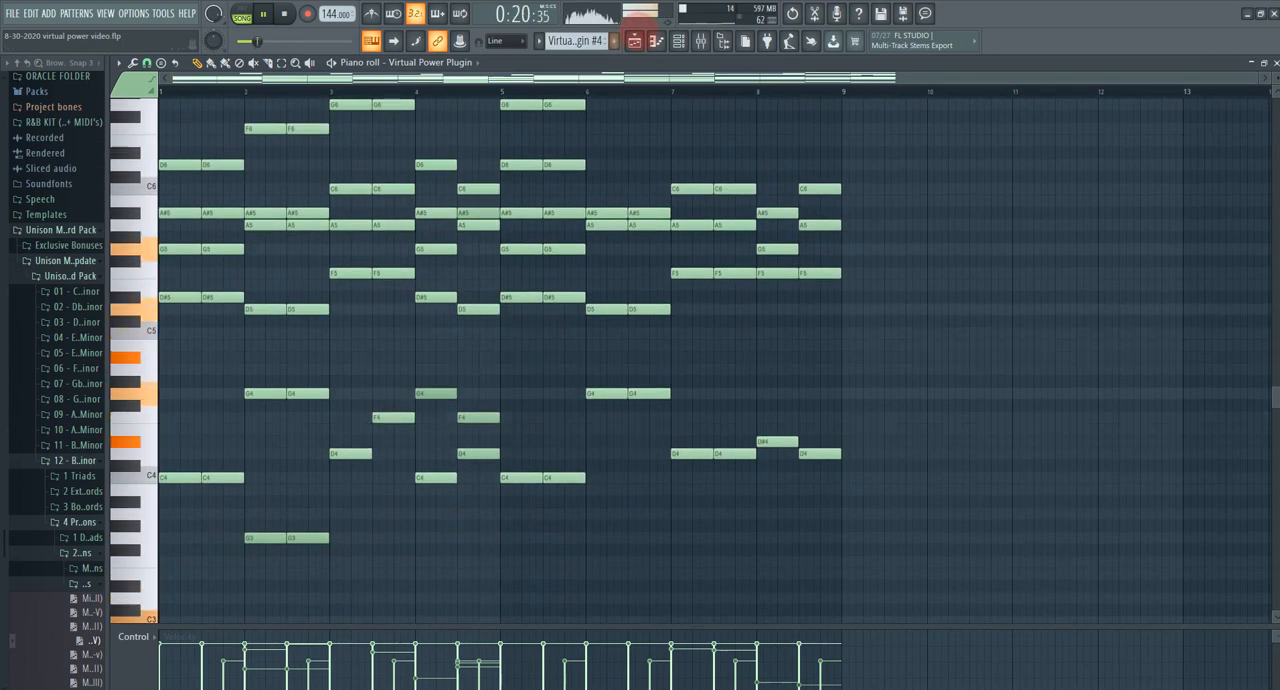
pyautogui.click(634, 40)
# Step: Examine the notes of the original Virtual Power Plugin pattern on Track 1 in the piano roll and return to the playlist
pyautogui.doubleClick(460, 116)
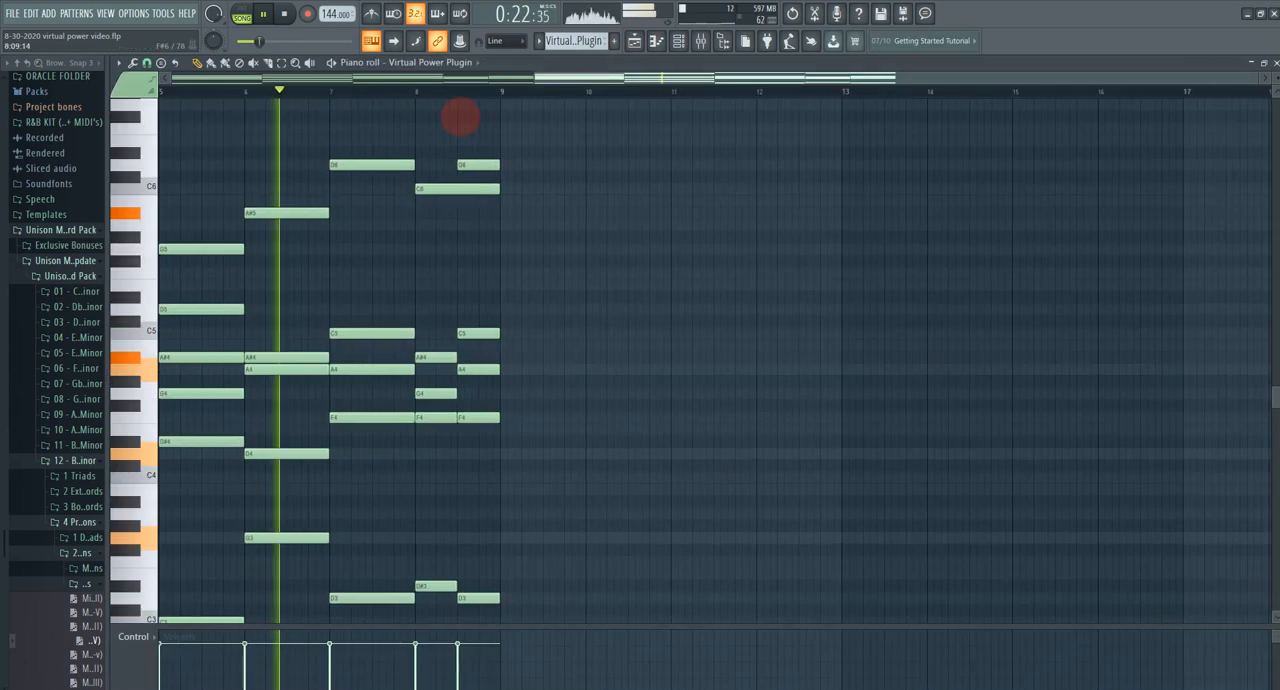
pyautogui.moveTo(334, 131); pyautogui.dragTo(964, 105)
pyautogui.moveTo(964, 243)
pyautogui.mouseDown()
pyautogui.moveTo(983, 178)
pyautogui.moveTo(974, 264)
pyautogui.mouseUp()
pyautogui.click(634, 42)
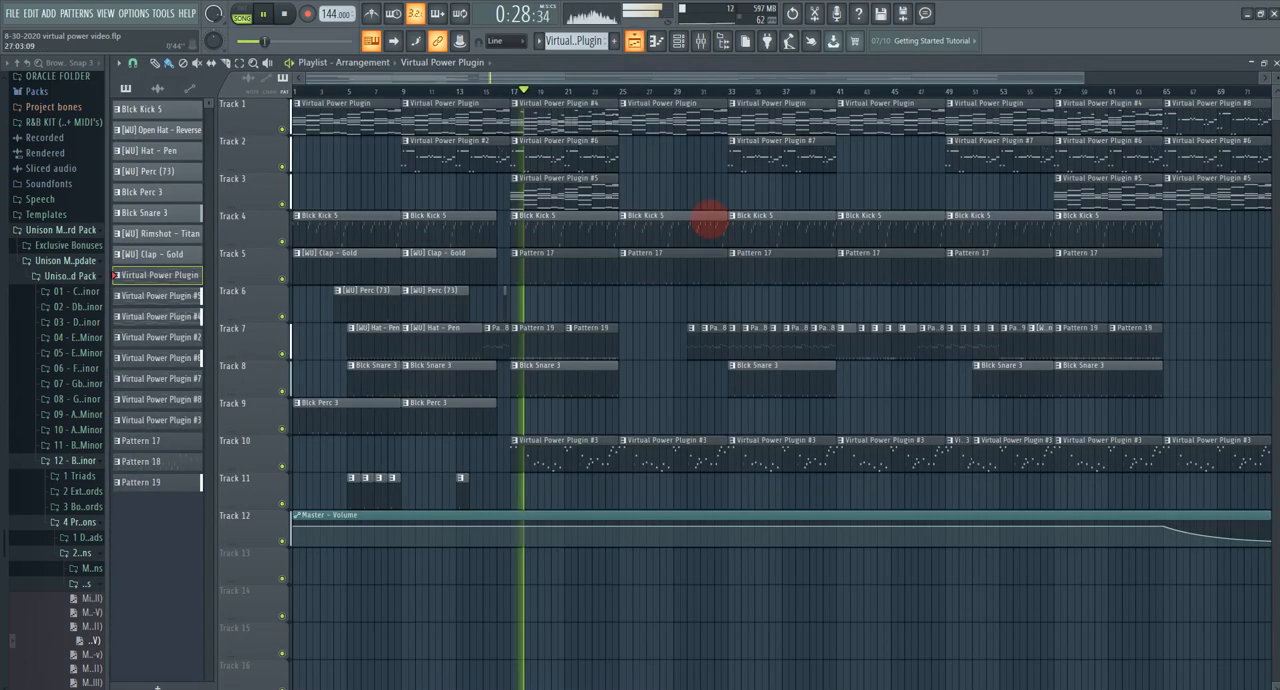
# Step: Examine the melody notes of the Virtual Power Plugin #6 and #7 patterns on Track 2 in the piano roll
pyautogui.doubleClick(581, 158)
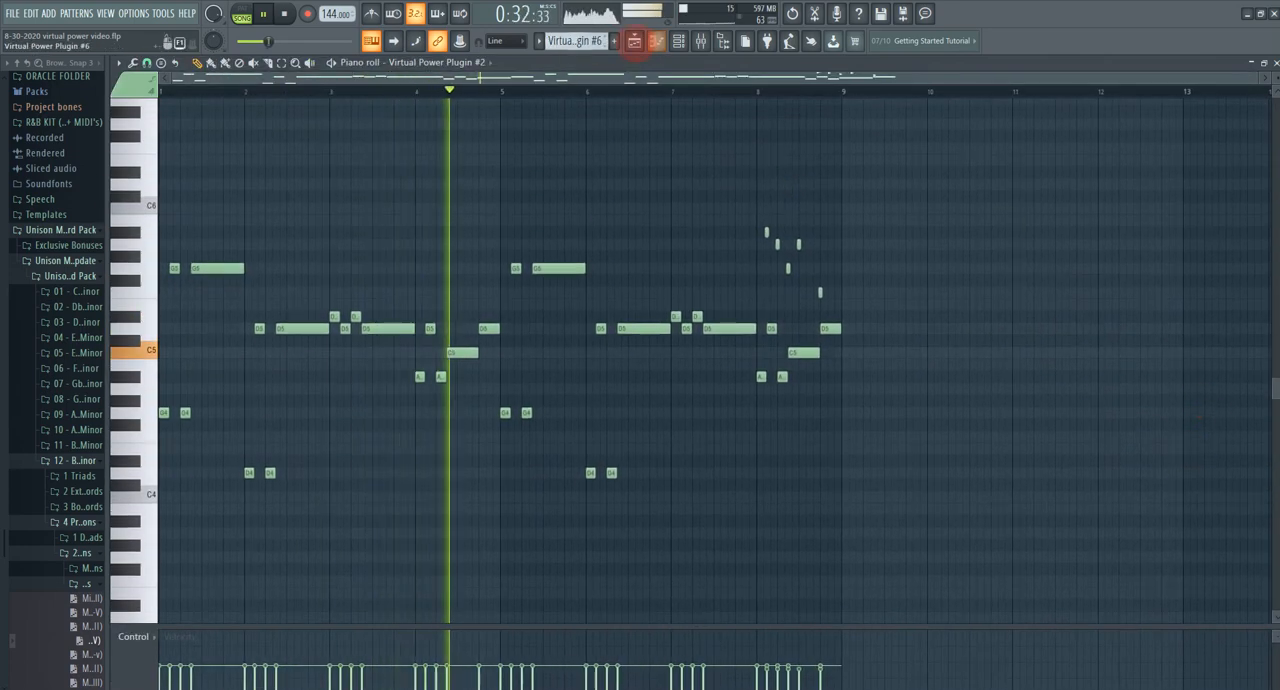
pyautogui.click(634, 42)
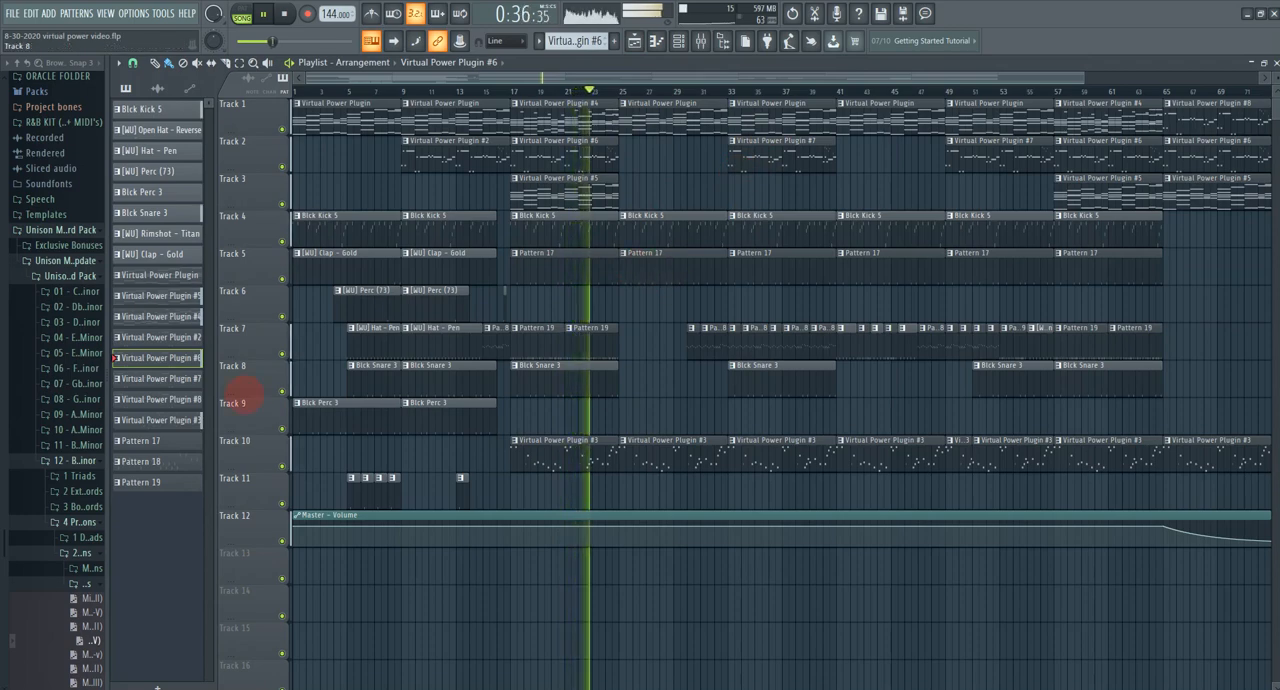
pyautogui.doubleClick(780, 165)
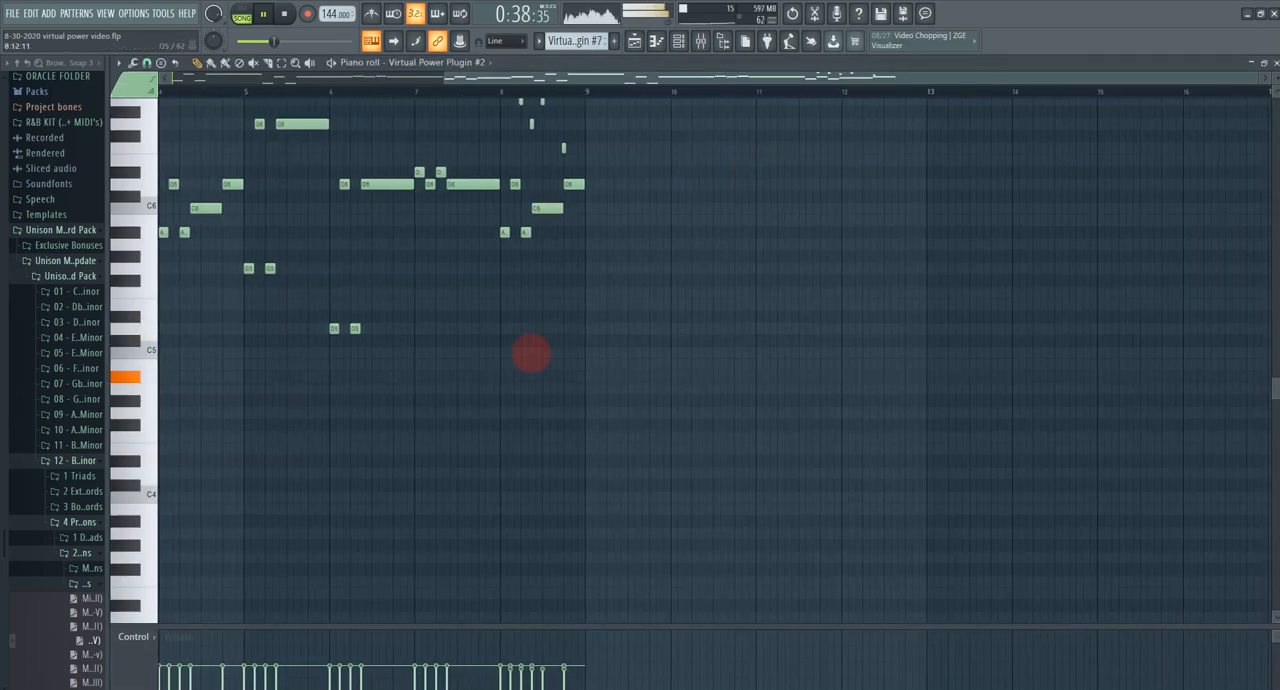
pyautogui.moveTo(528, 368); pyautogui.dragTo(1020, 538)
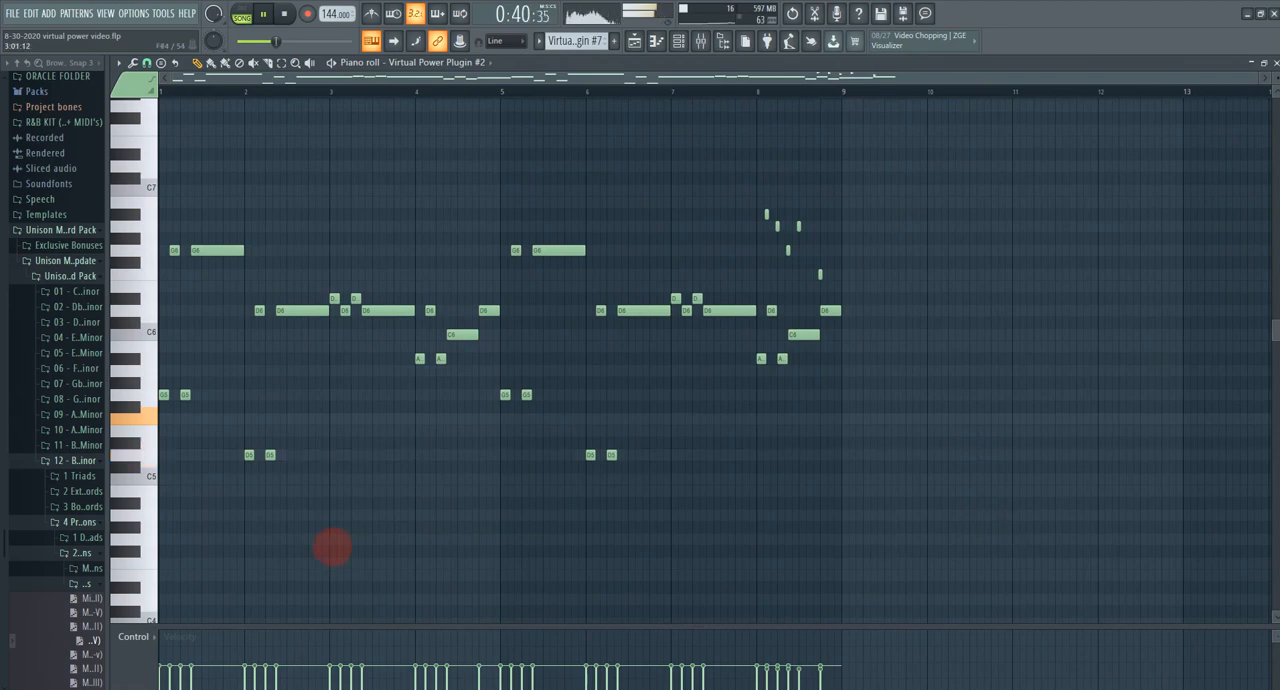
pyautogui.scroll(2, 380, 470)
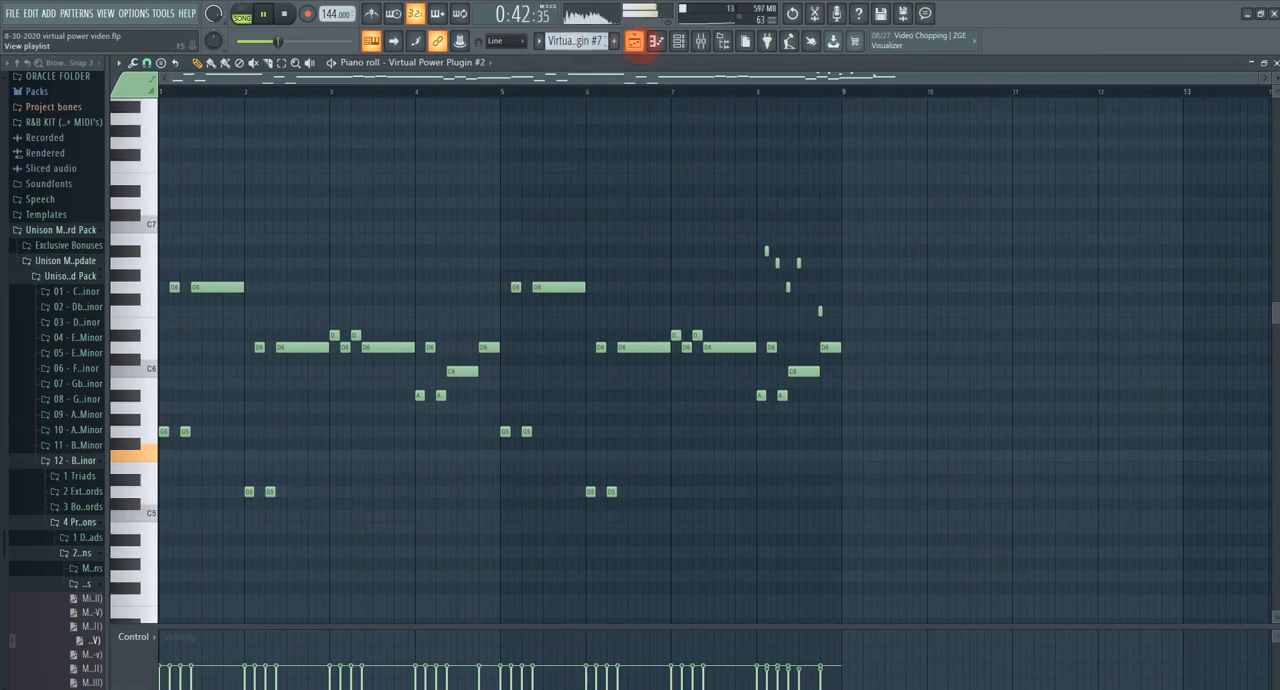
pyautogui.click(640, 44)
# Step: Examine the notes of the Virtual Power Plugin #3 pattern on Track 10 in the piano roll and return to the playlist
pyautogui.doubleClick(675, 449)
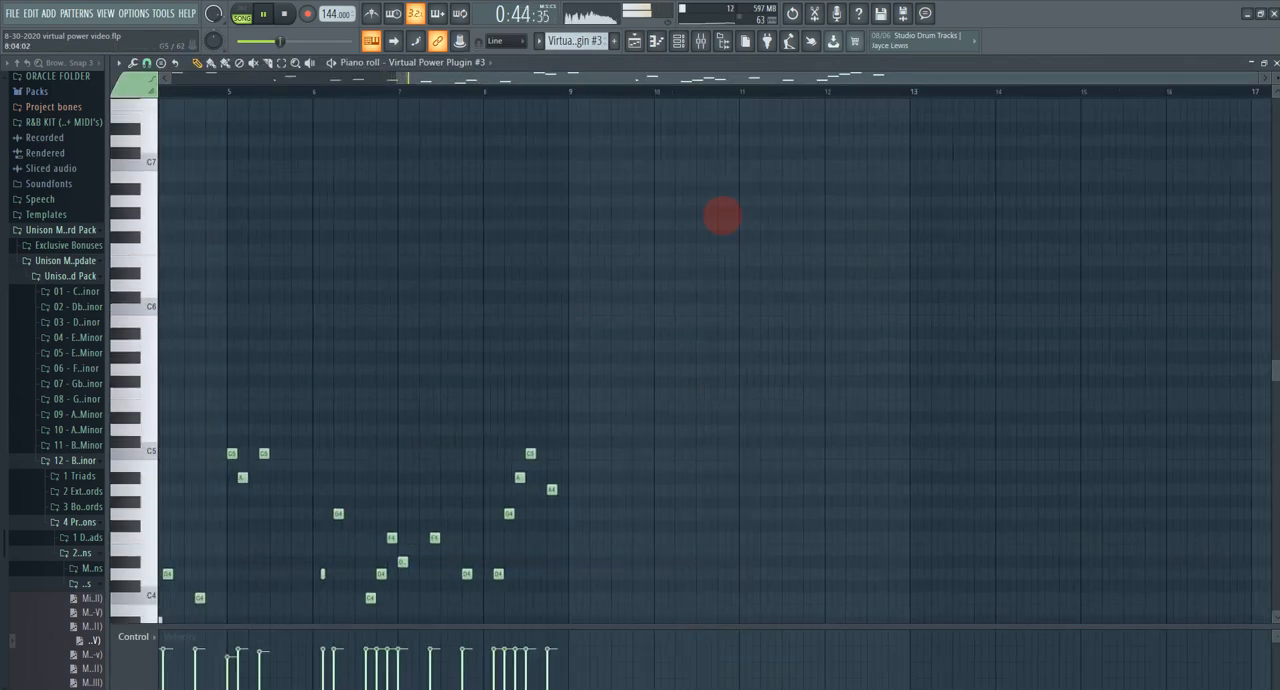
pyautogui.moveTo(748, 374); pyautogui.dragTo(1083, 214)
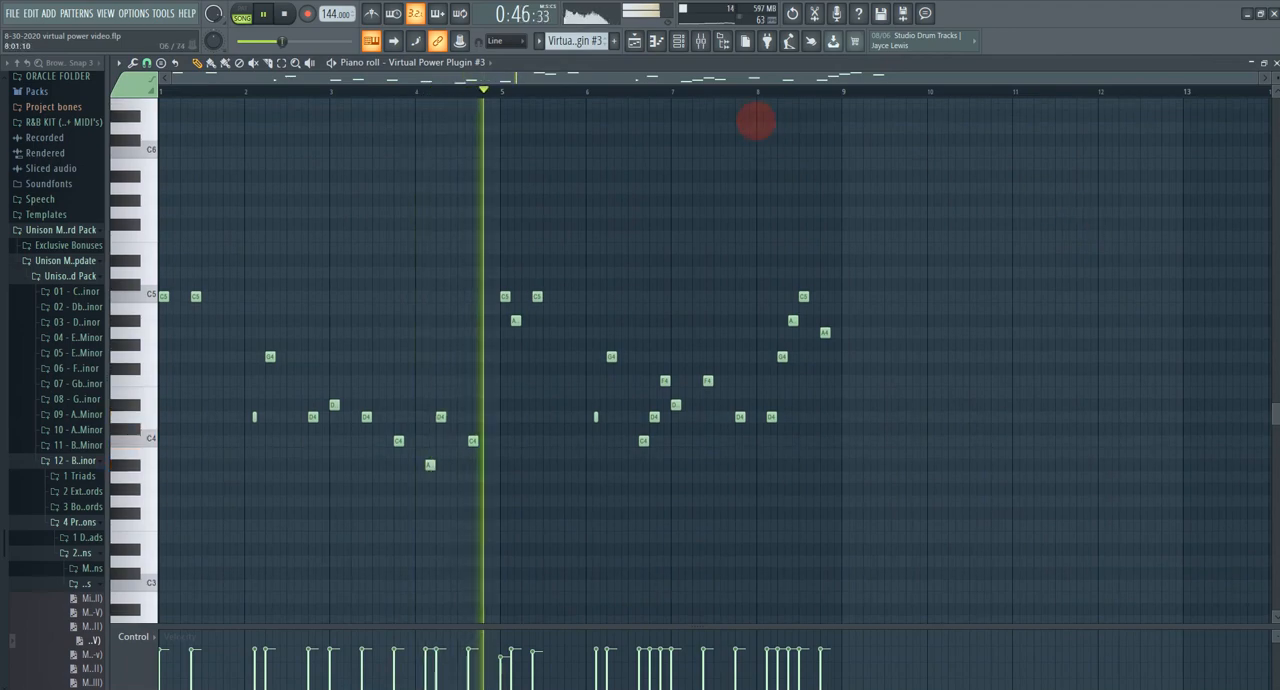
pyautogui.click(636, 41)
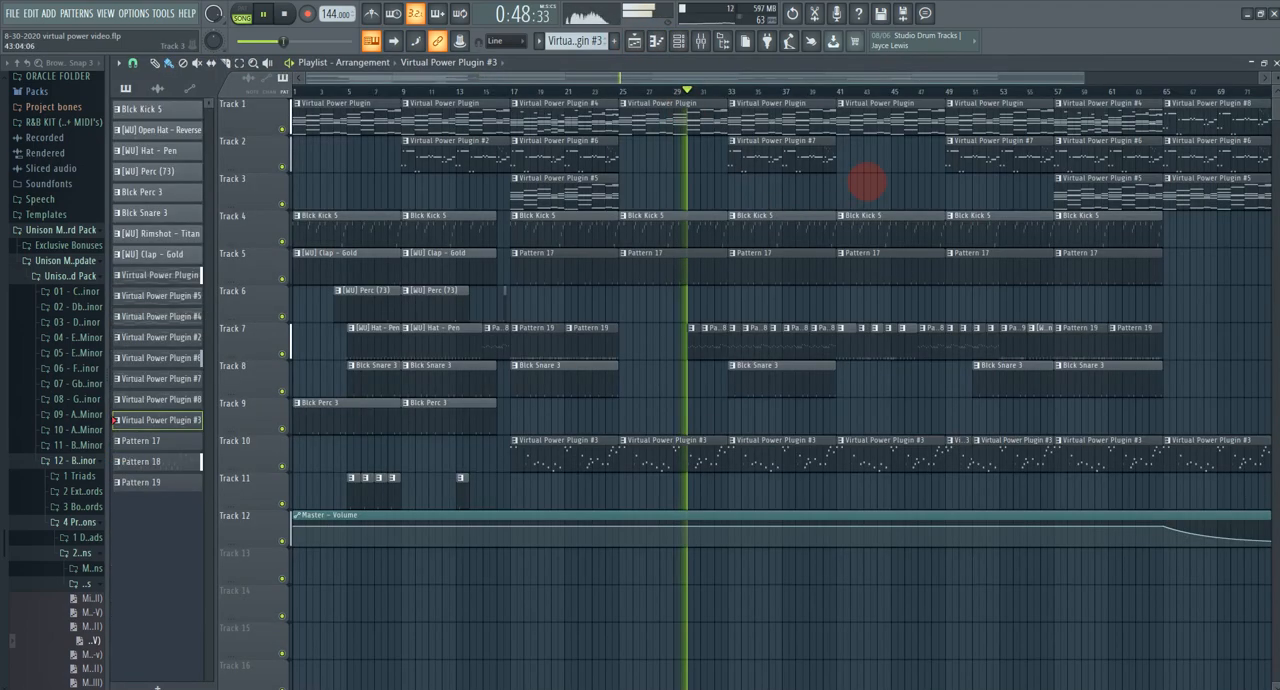
pyautogui.moveTo(867, 182); pyautogui.dragTo(1051, 334)
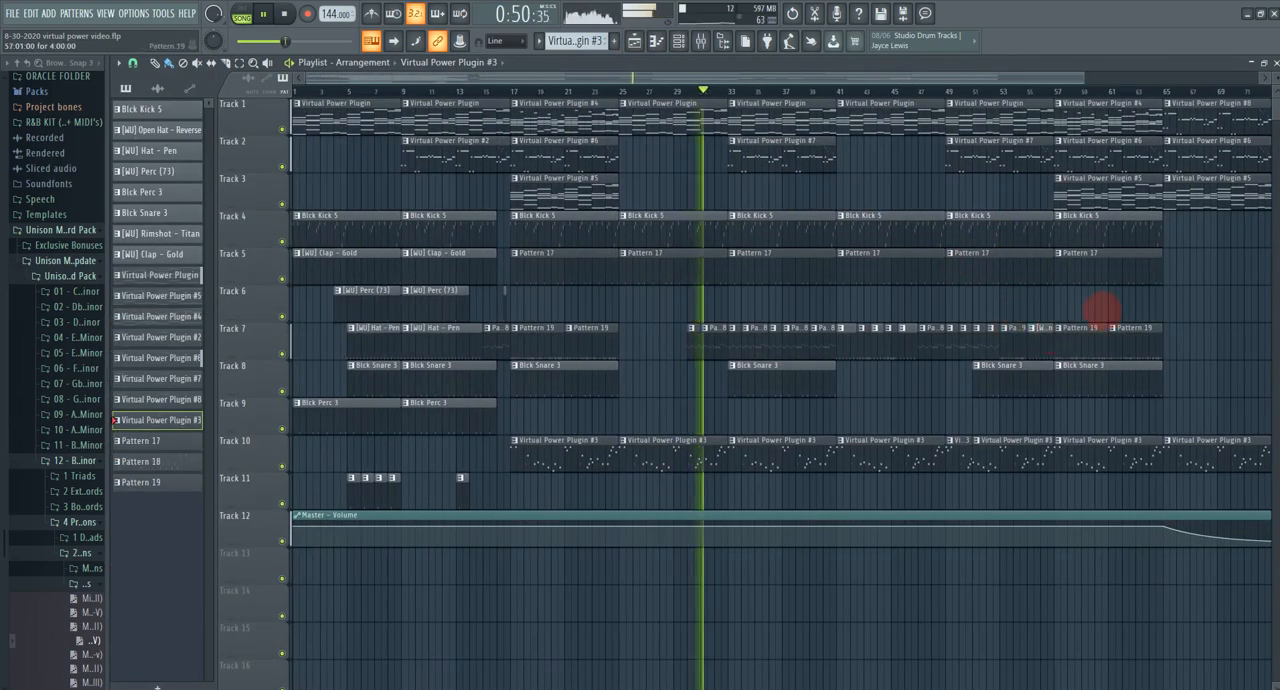
pyautogui.moveTo(1117, 308)
pyautogui.mouseDown()
pyautogui.moveTo(1097, 311)
pyautogui.moveTo(1128, 307)
pyautogui.mouseUp()
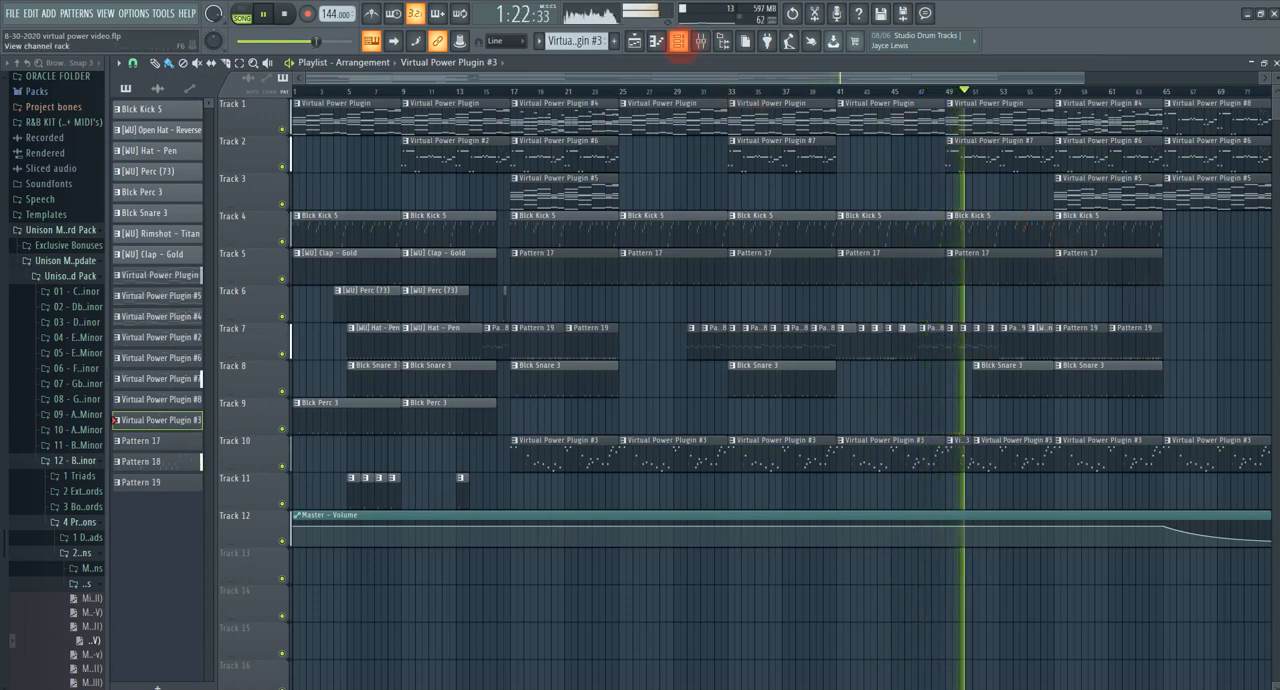
# Step: Reopen the Virtual Power Plugin from the channel rack and preview its different interface skins, finishing on the pink statue skin
pyautogui.click(678, 41)
pyautogui.click(286, 419)
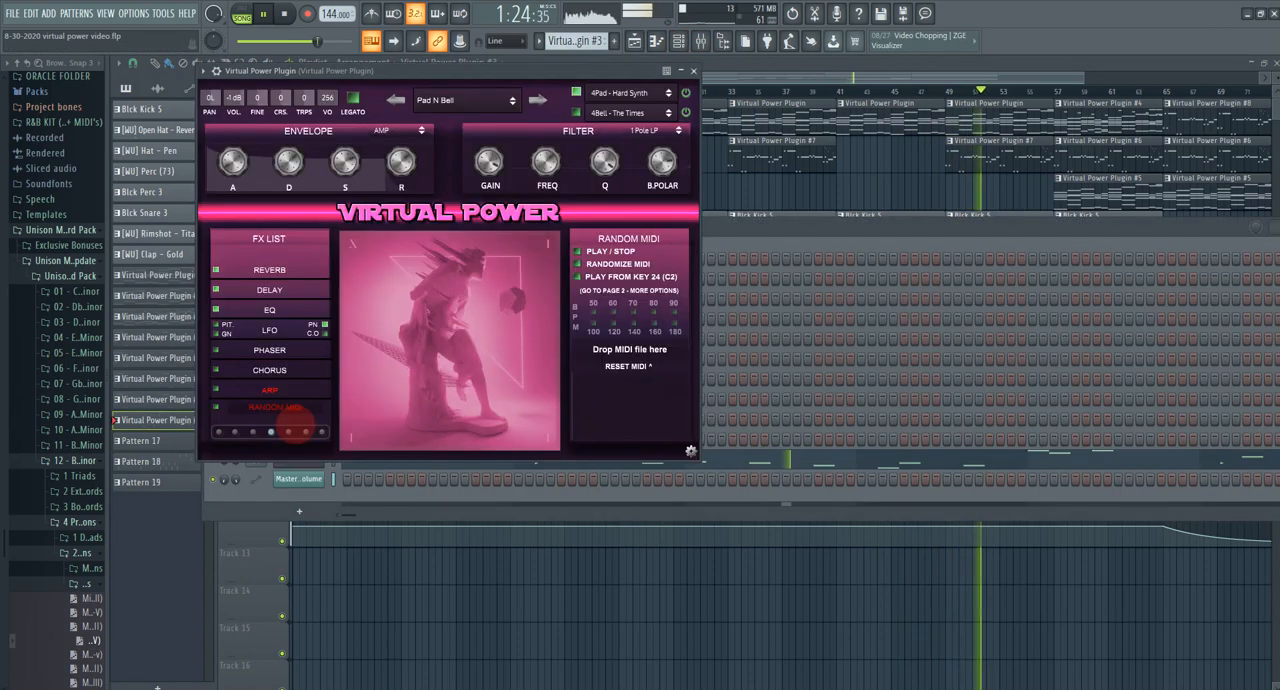
pyautogui.click(286, 433)
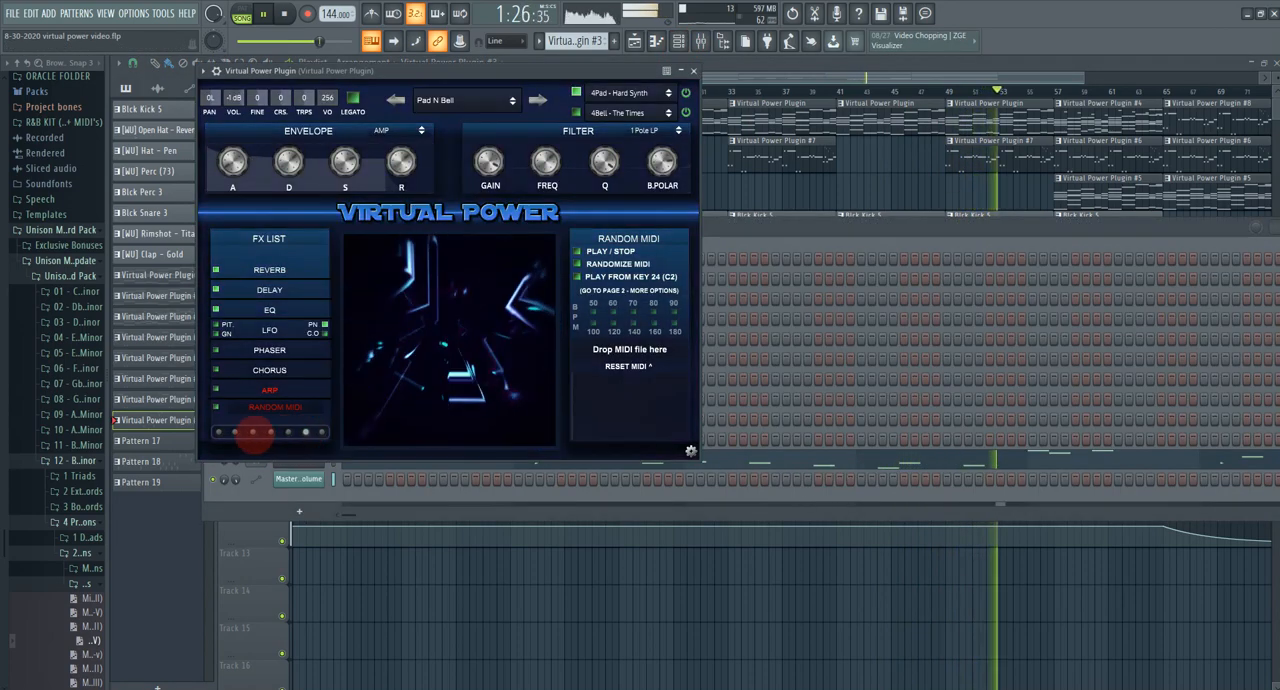
pyautogui.click(235, 432)
pyautogui.click(218, 432)
pyautogui.click(322, 432)
pyautogui.click(322, 432)
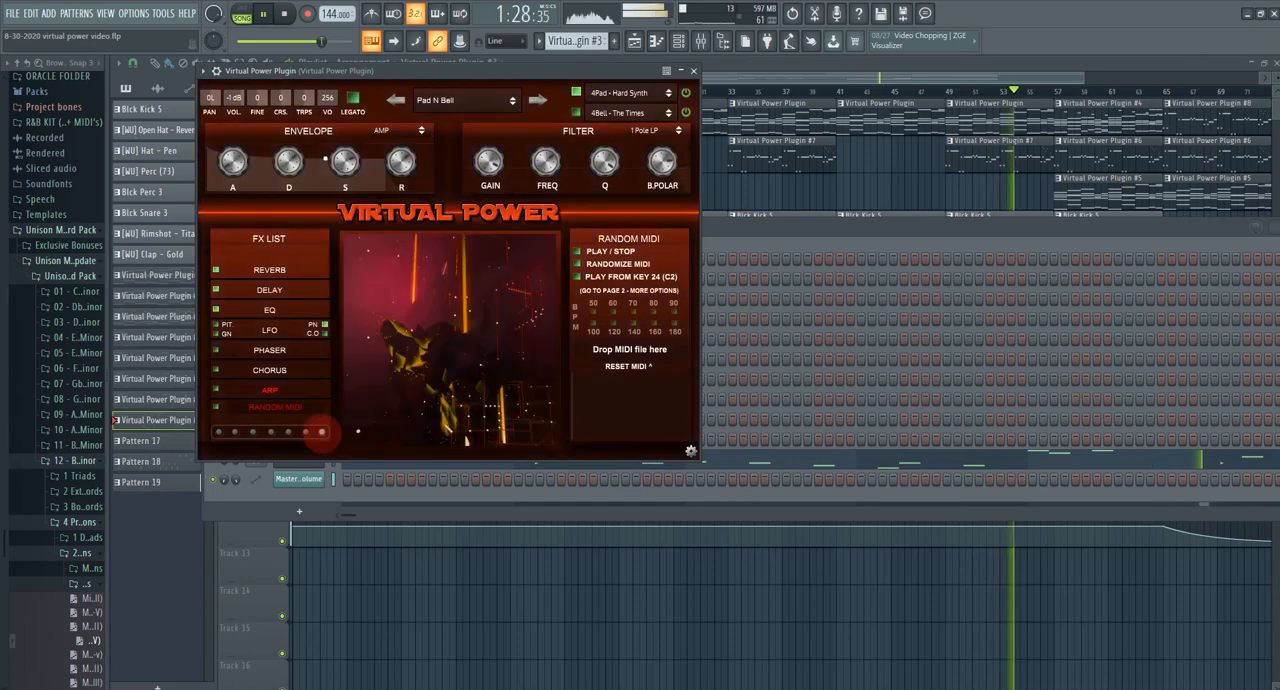
pyautogui.click(306, 432)
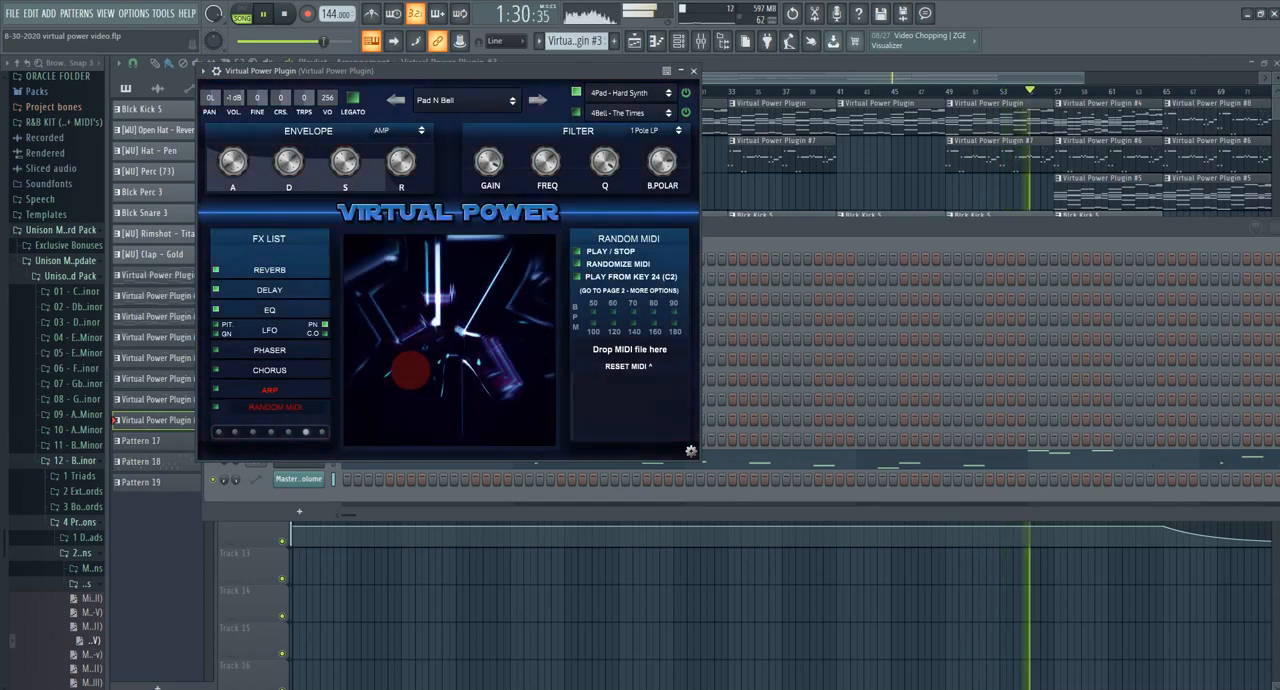
pyautogui.click(288, 432)
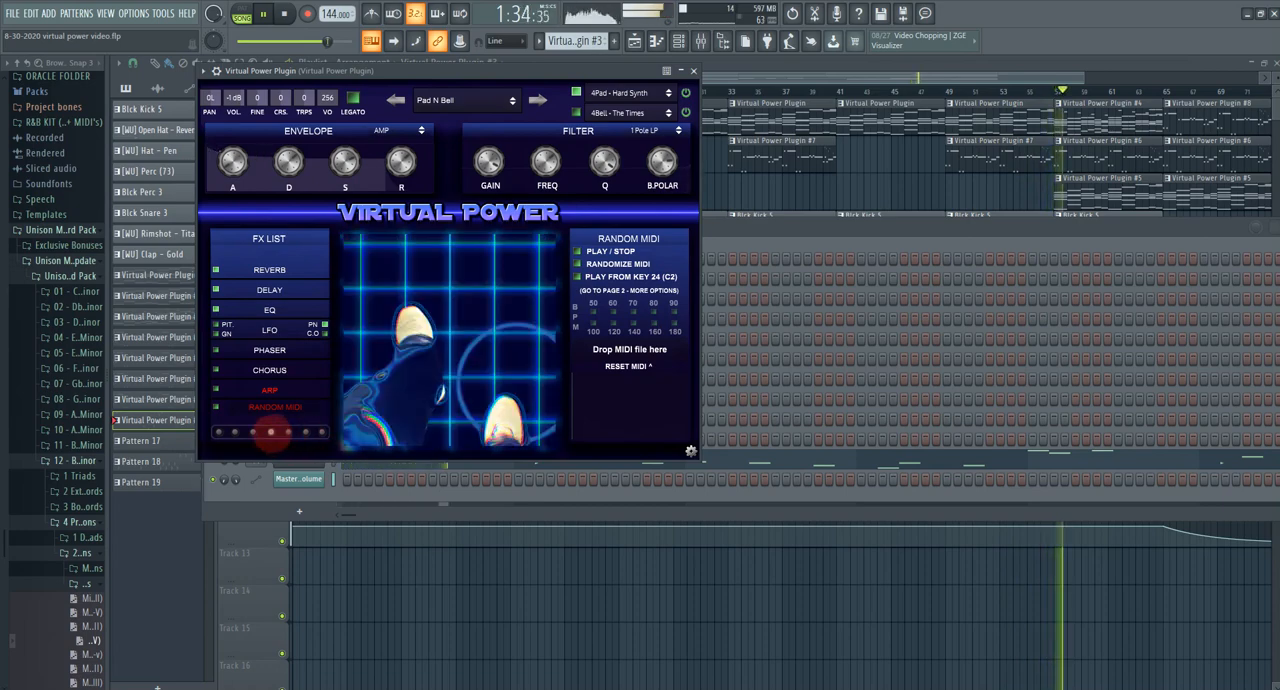
pyautogui.click(270, 432)
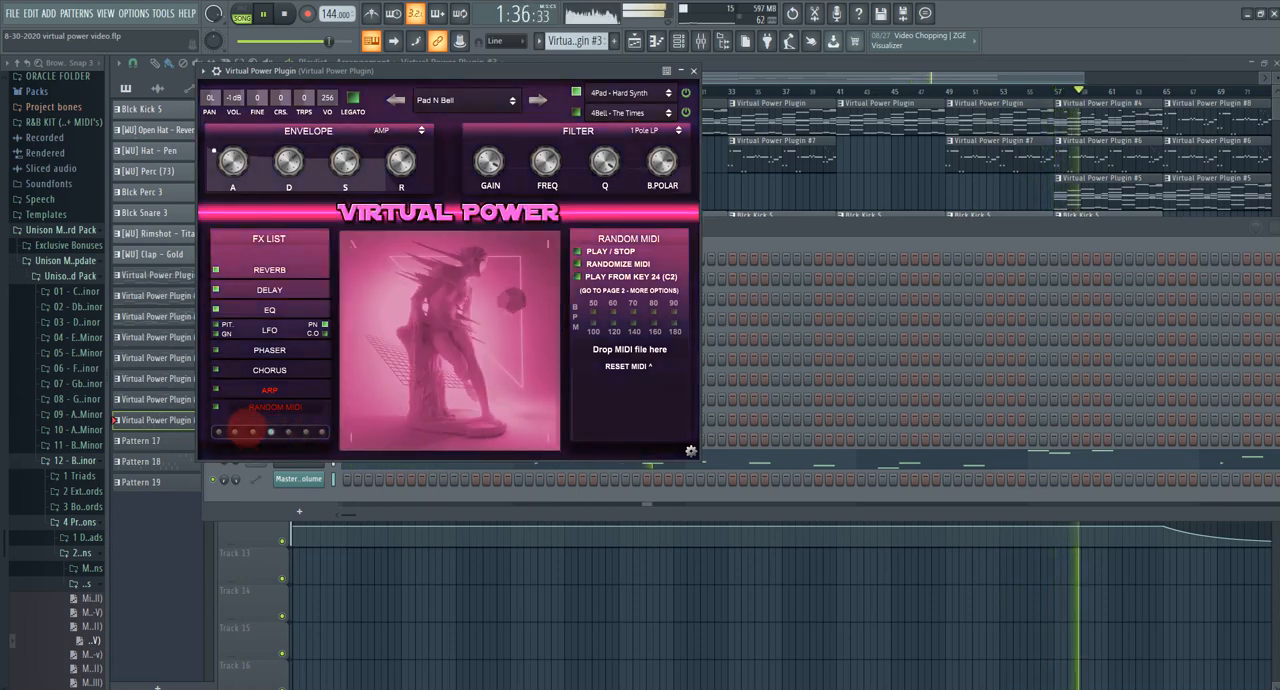
pyautogui.click(252, 432)
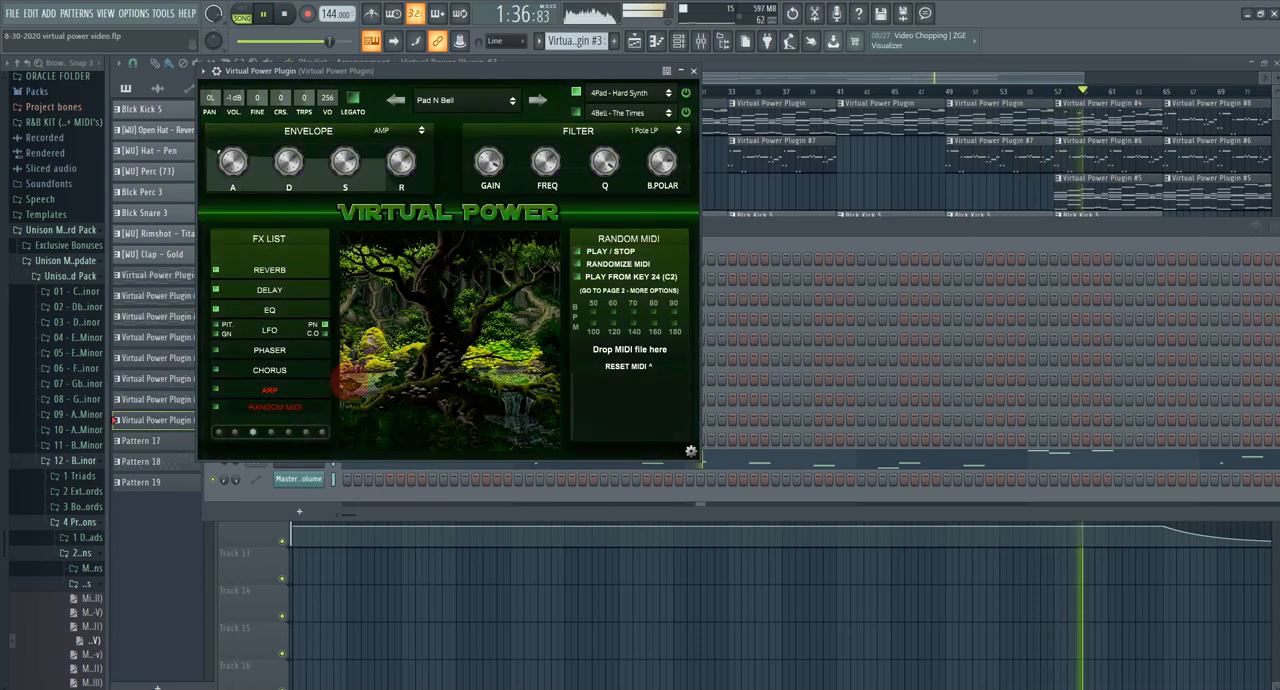
pyautogui.click(220, 432)
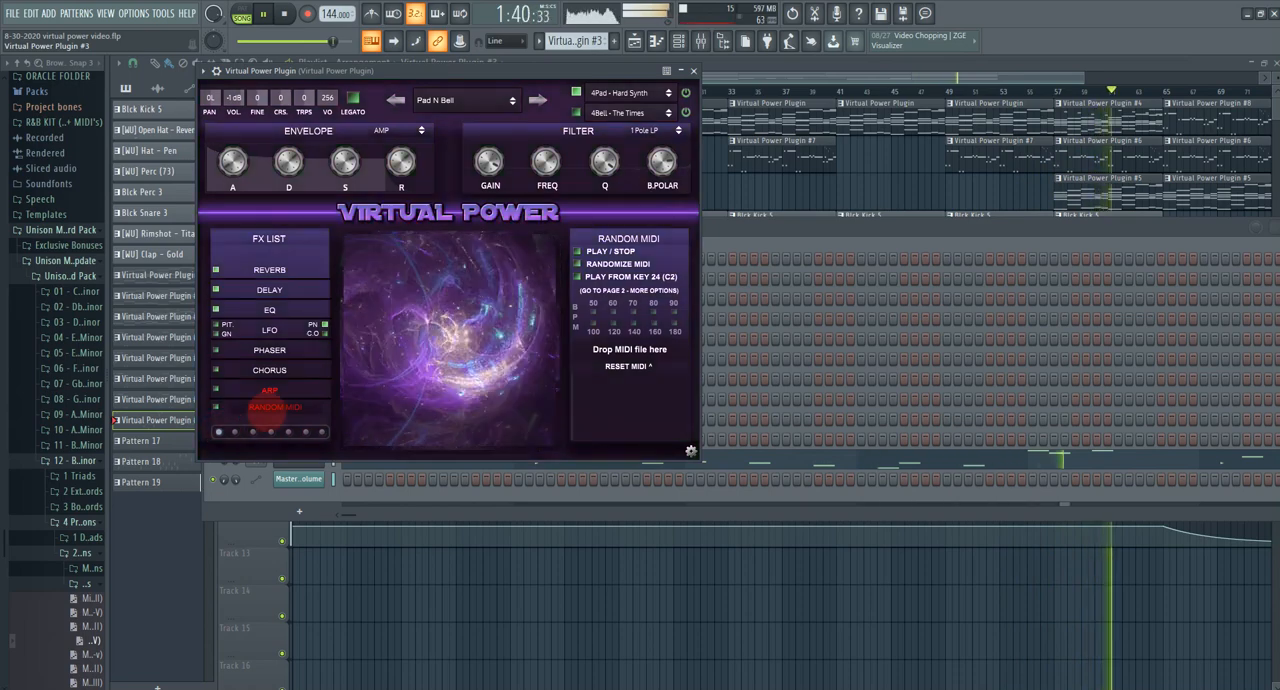
pyautogui.click(235, 432)
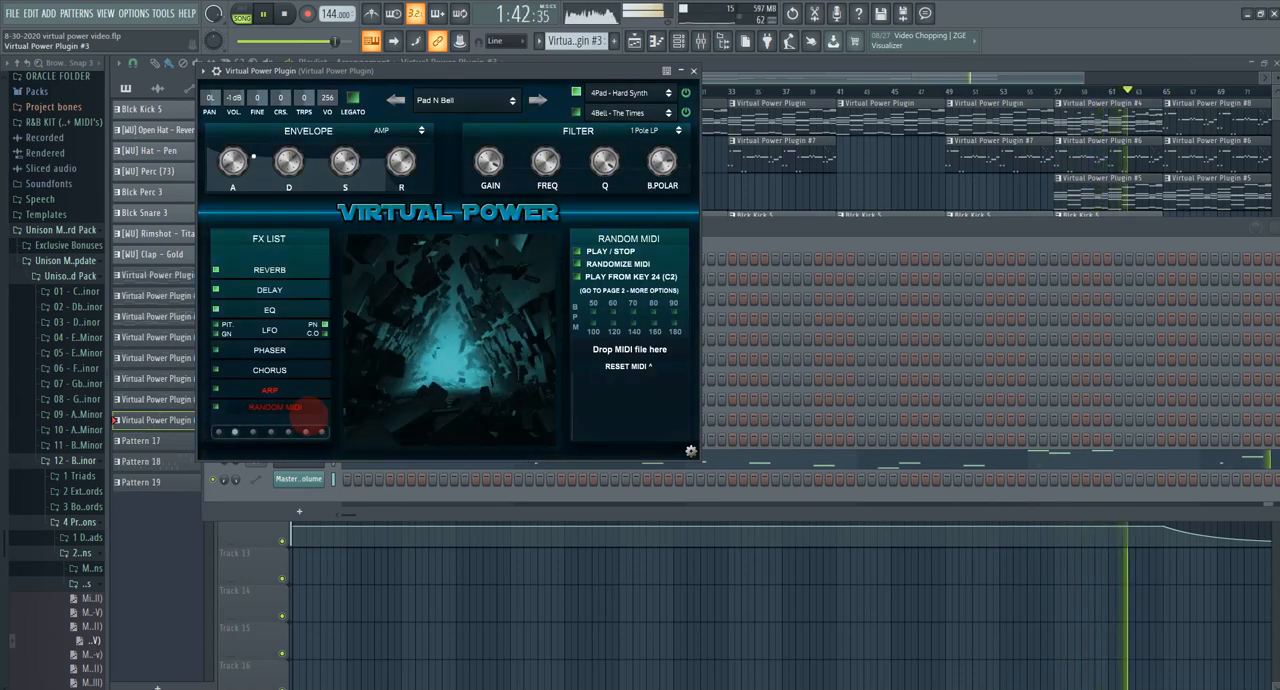
pyautogui.click(270, 432)
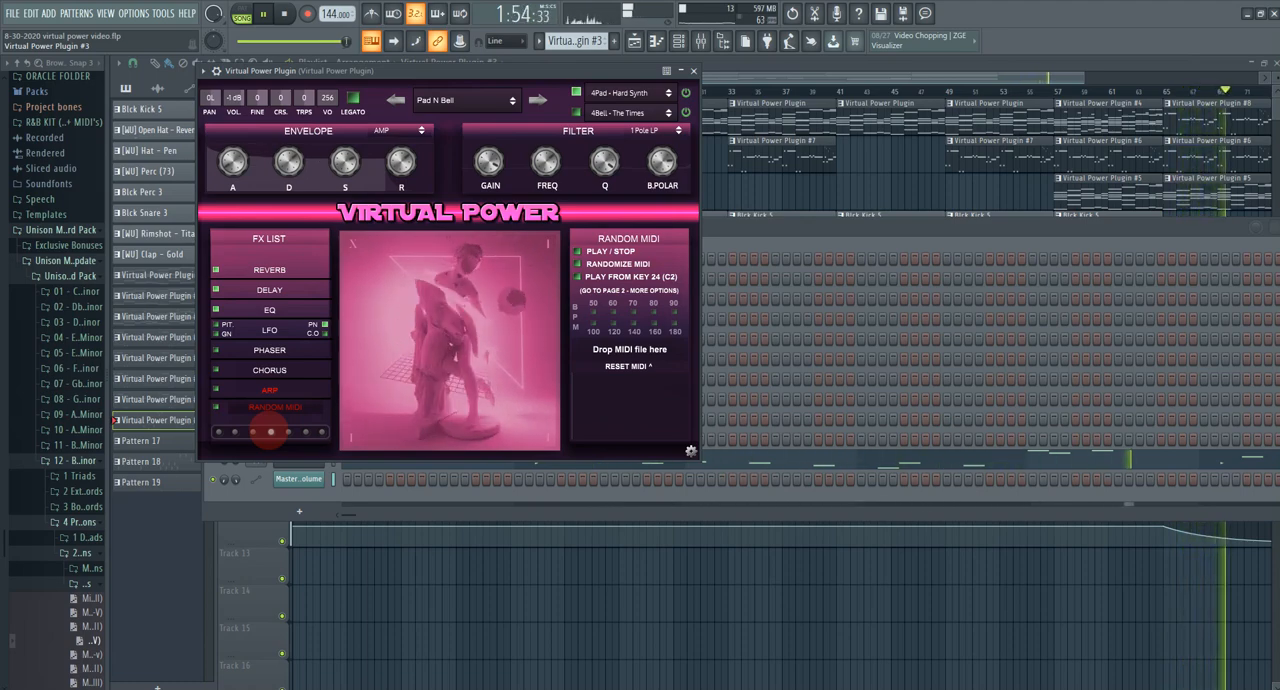
# Step: Close the Virtual Power plugin window and check the track levels in the mixer
pyautogui.click(848, 72)
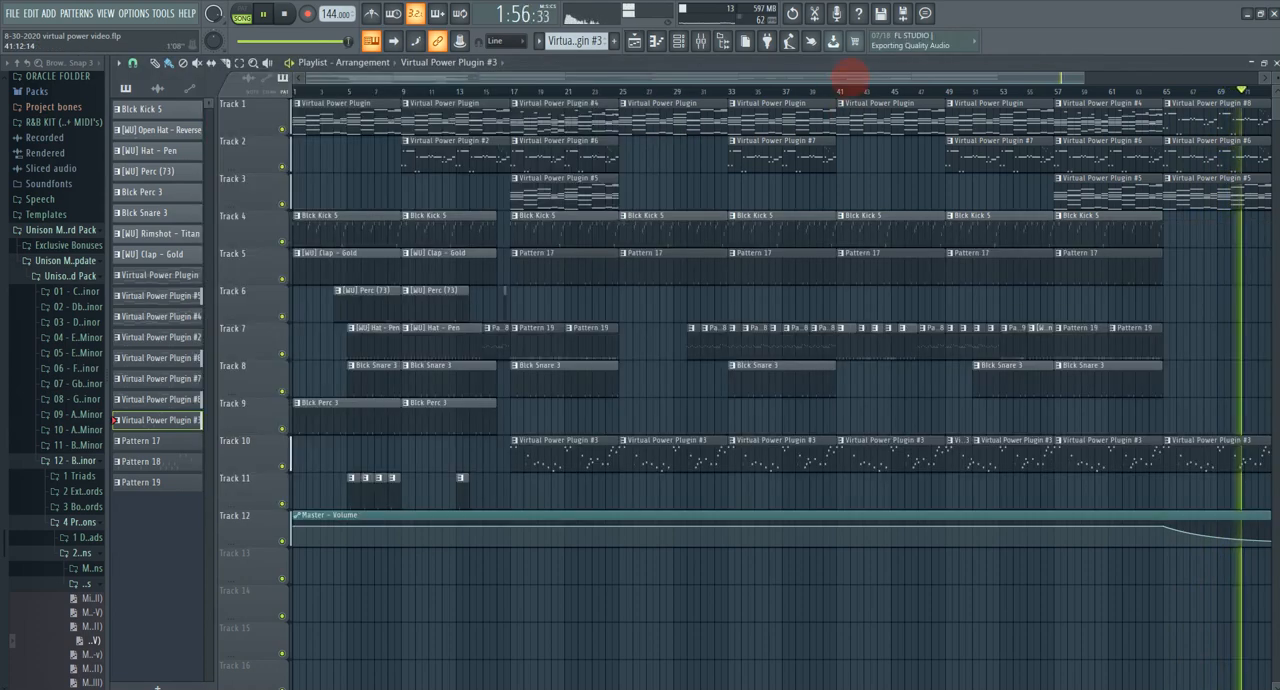
pyautogui.click(700, 40)
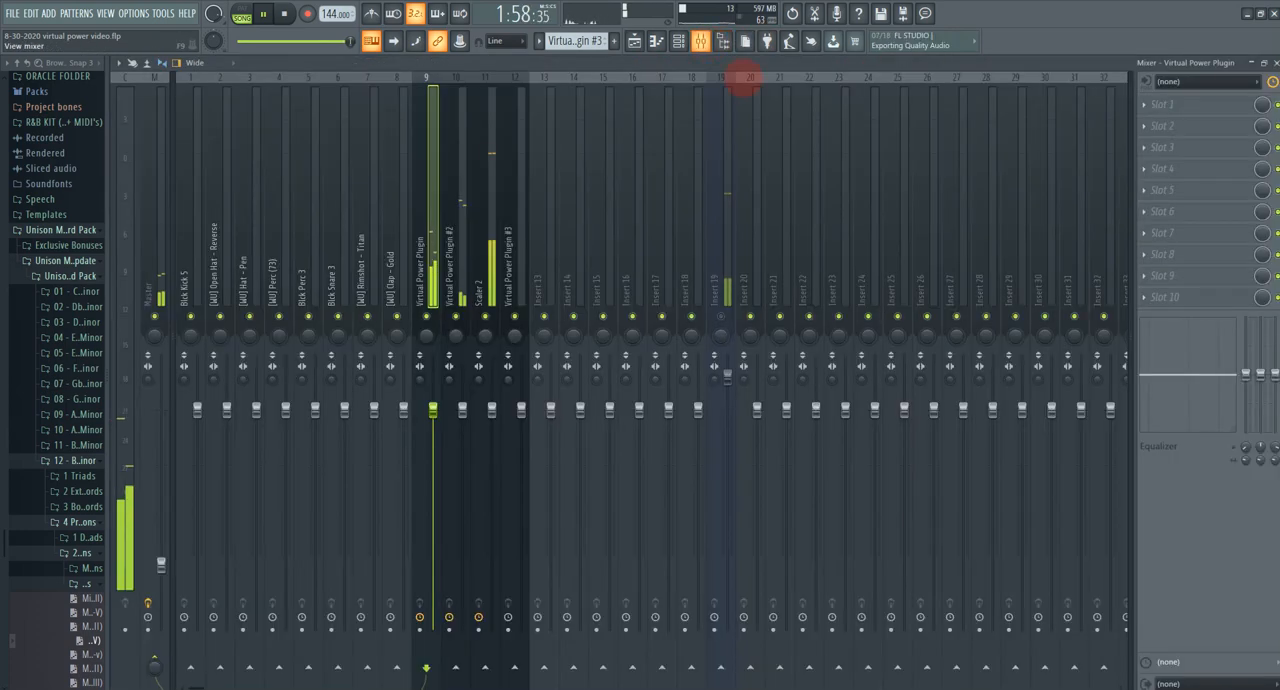
# Step: Return to the playlist and solo Track 1 with the Virtual Power Plugin chord patterns
pyautogui.click(634, 40)
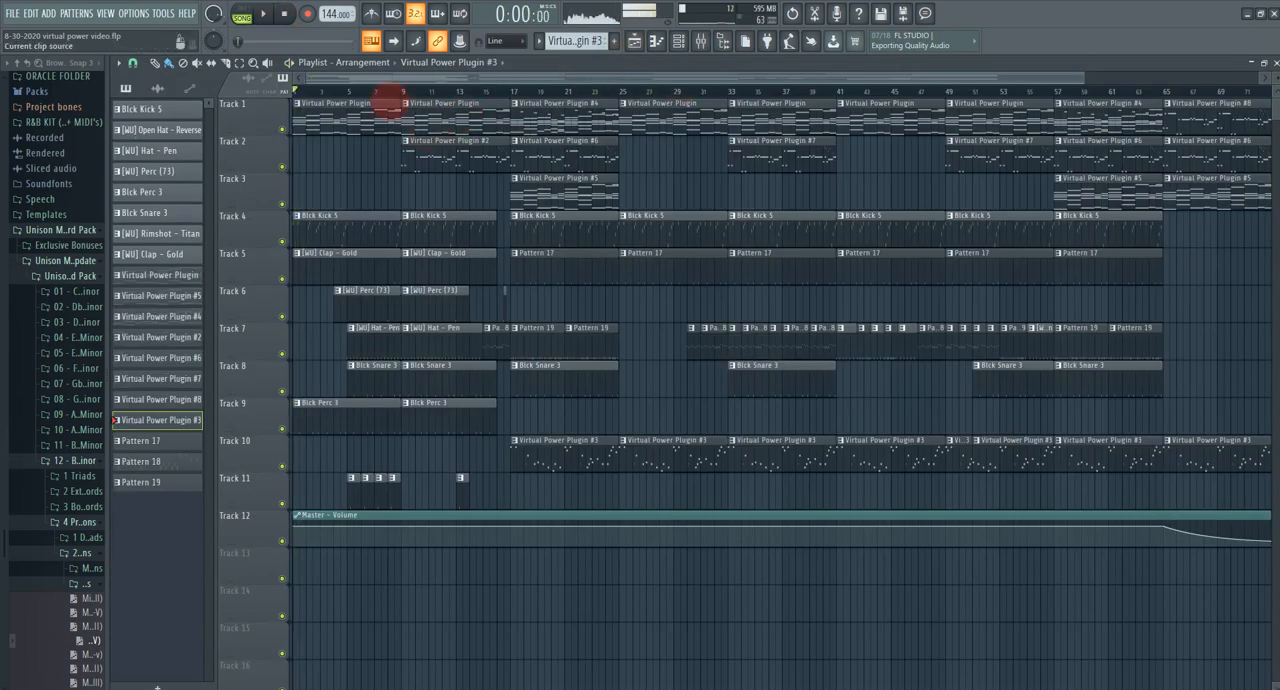
pyautogui.rightClick(282, 128)
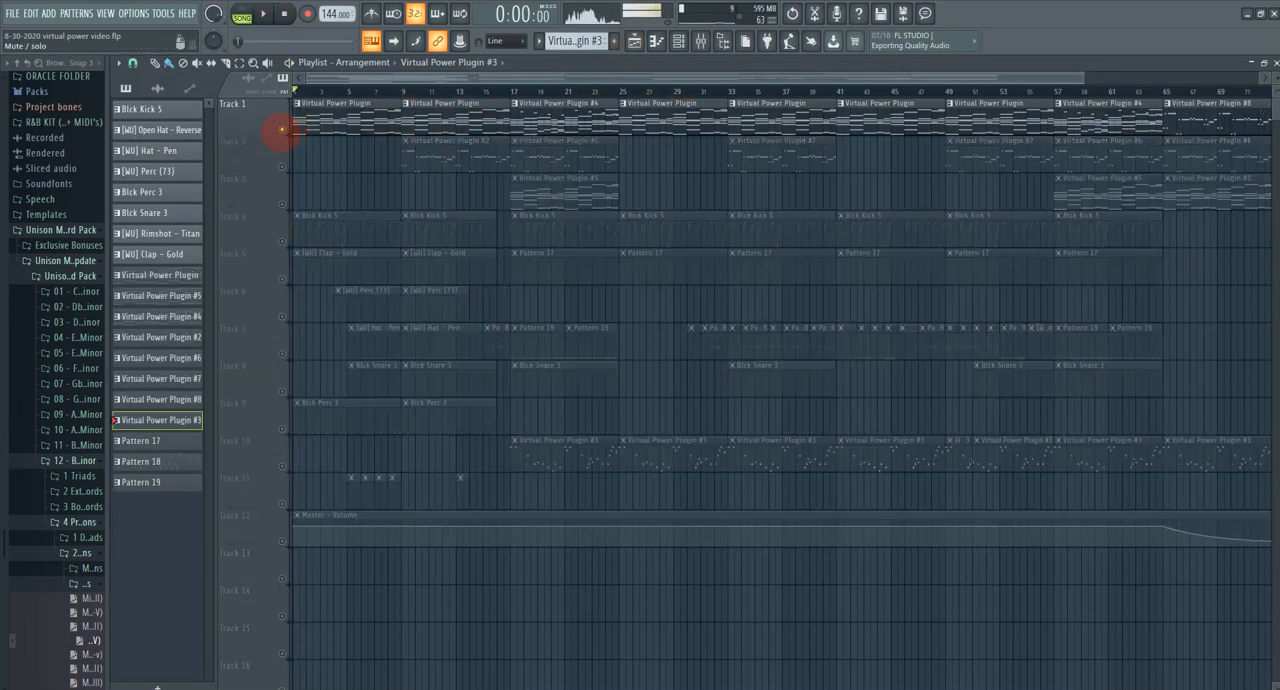
# Step: Check which preset the Virtual Power Plugin on channel 9 uses, then close its window and return to the playlist
pyautogui.click(678, 40)
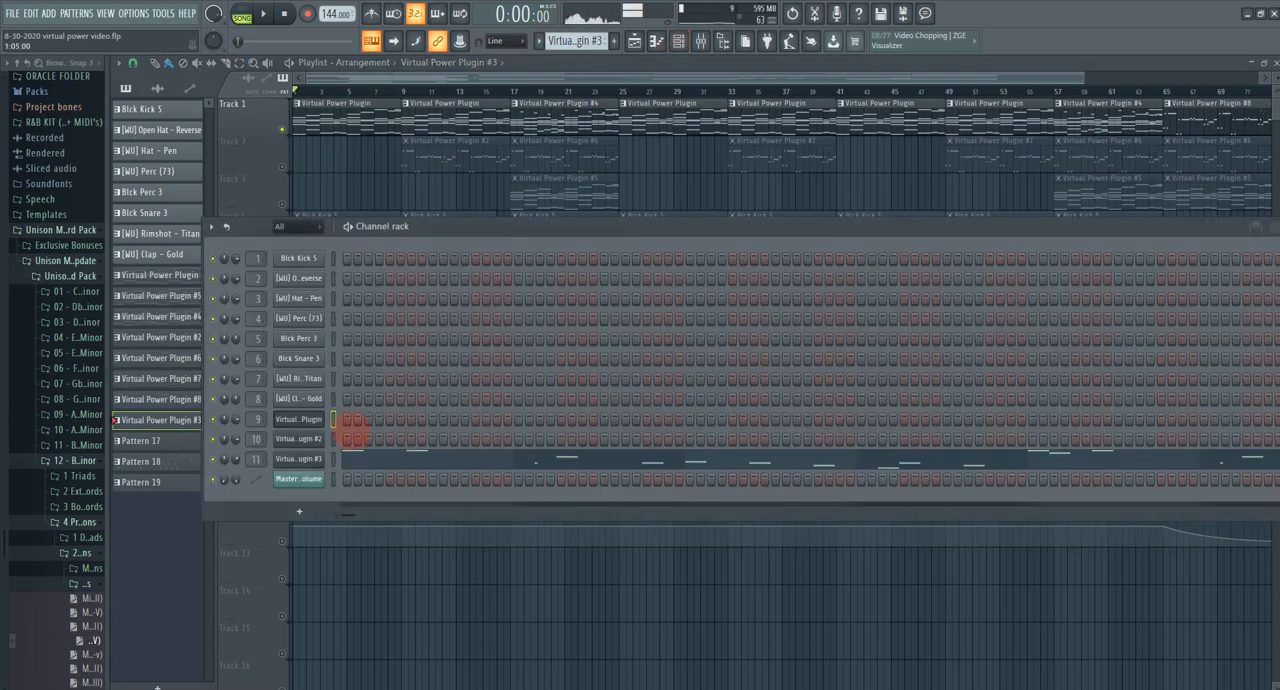
pyautogui.click(306, 420)
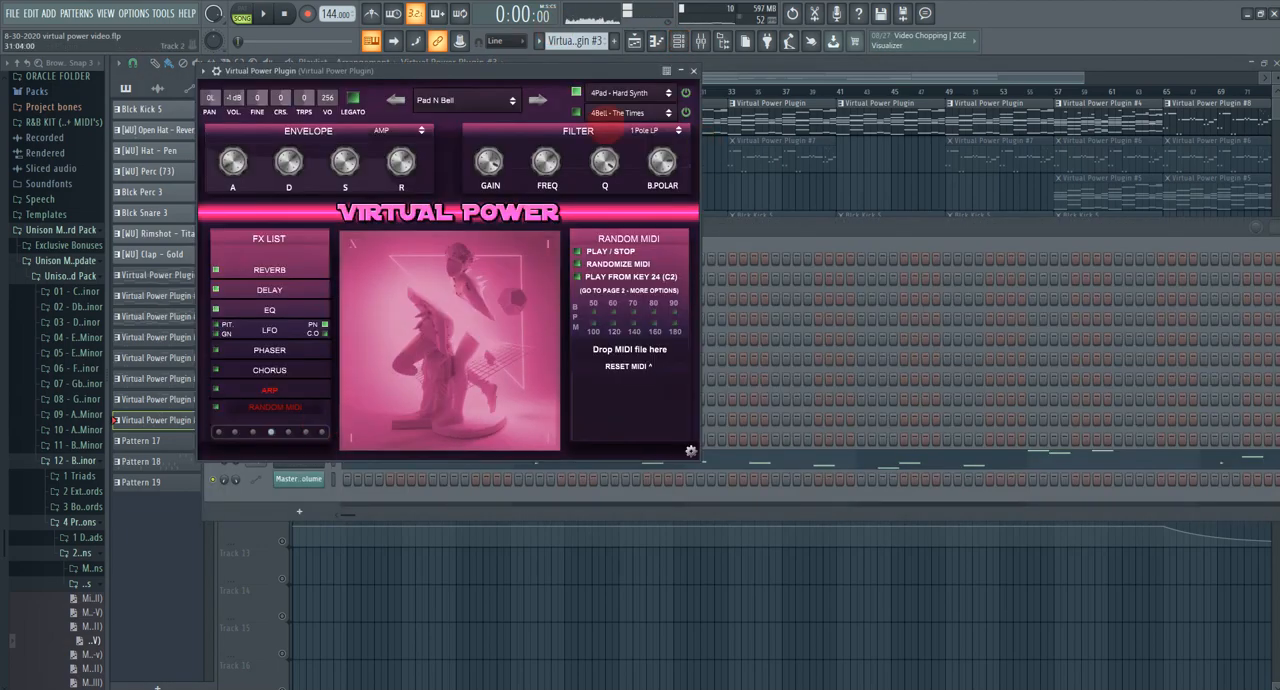
pyautogui.click(693, 71)
pyautogui.click(395, 125)
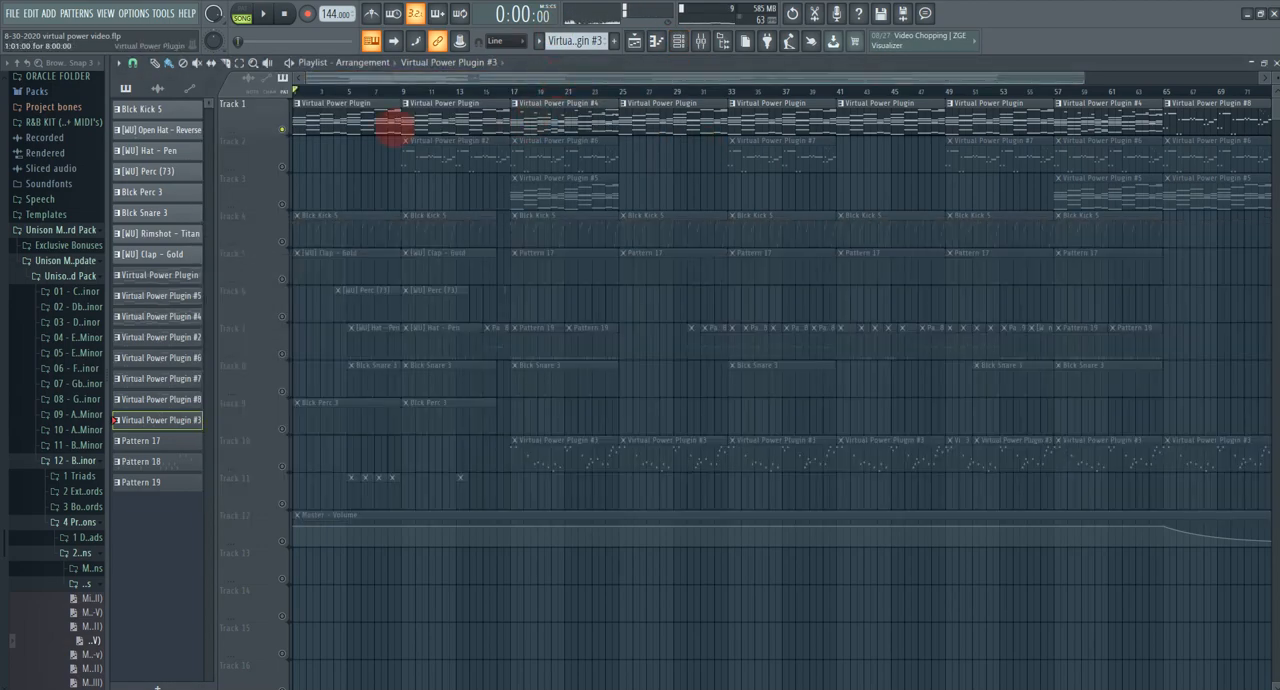
# Step: Examine the Virtual Power Plugin chord pattern from Track 1 in the piano roll, play it in pattern mode, and return to the playlist
pyautogui.doubleClick(367, 120)
pyautogui.moveTo(672, 70); pyautogui.dragTo(222, 181)
pyautogui.scroll(-2, 274, 143)
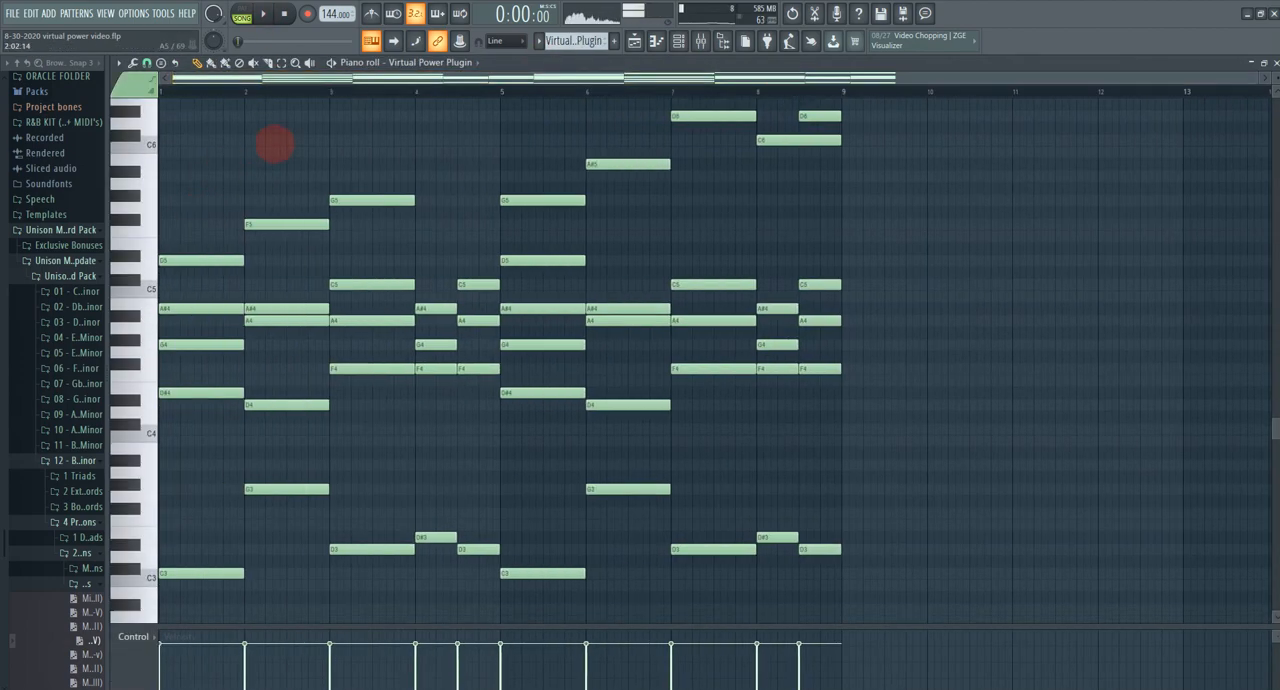
pyautogui.scroll(2, 288, 177)
pyautogui.click(264, 14)
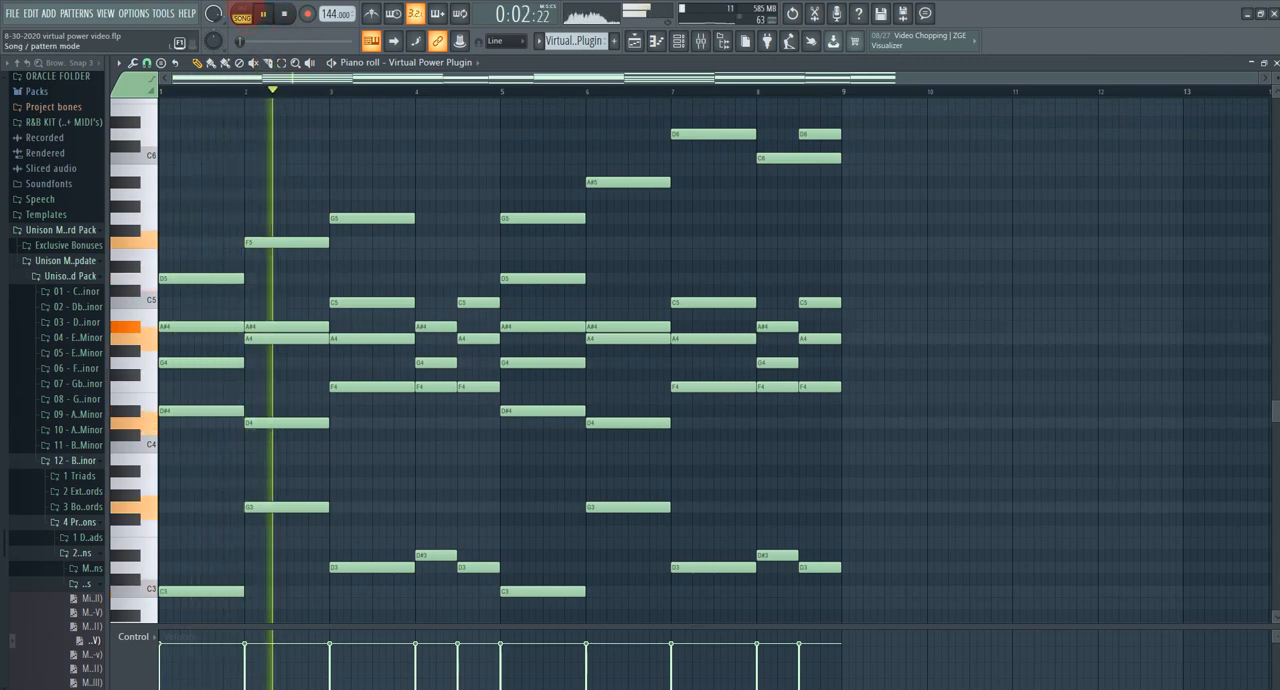
pyautogui.press('l')
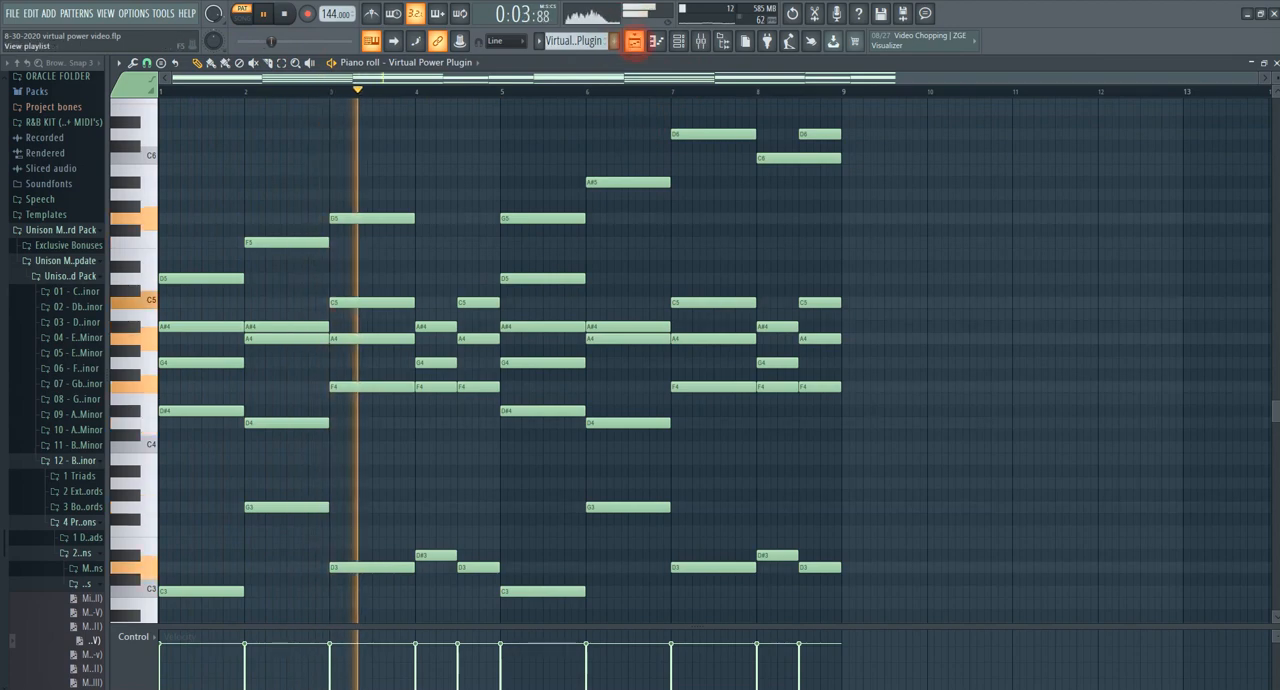
pyautogui.click(634, 40)
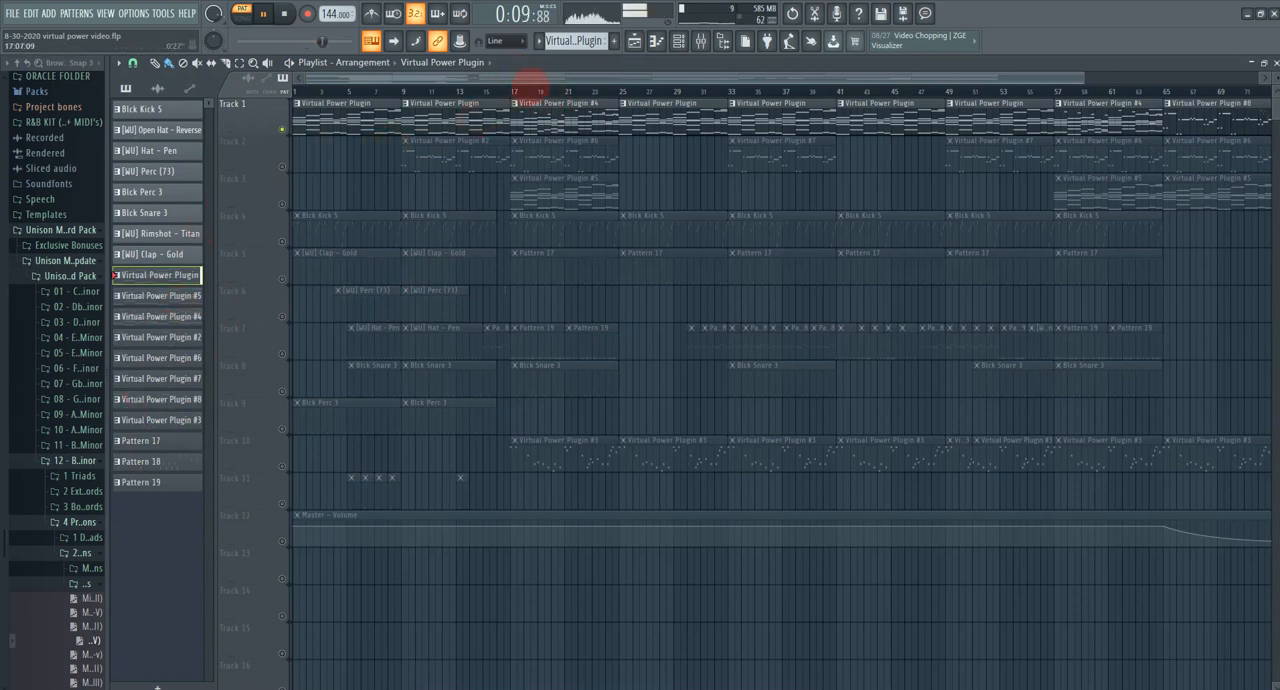
# Step: Examine the Virtual Power Plugin #4 pattern in the piano roll during playback, then return to the playlist and stop playback
pyautogui.click(537, 117)
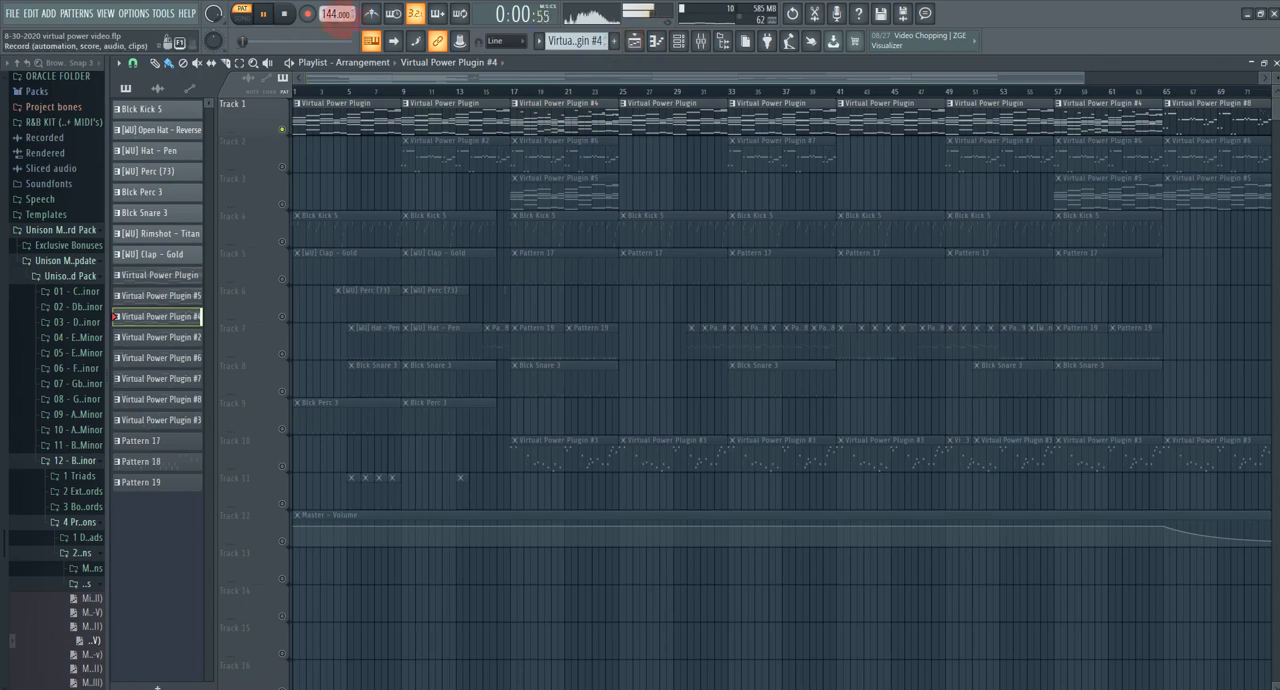
pyautogui.click(656, 40)
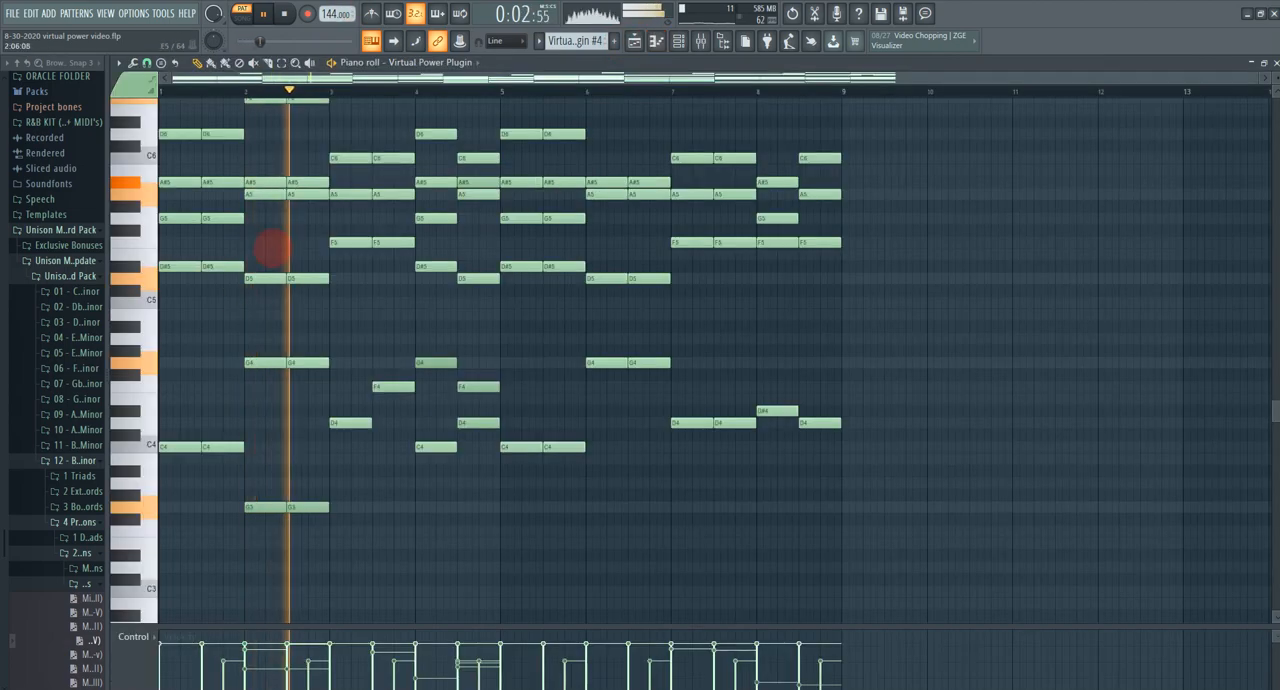
pyautogui.scroll(3, 345, 473)
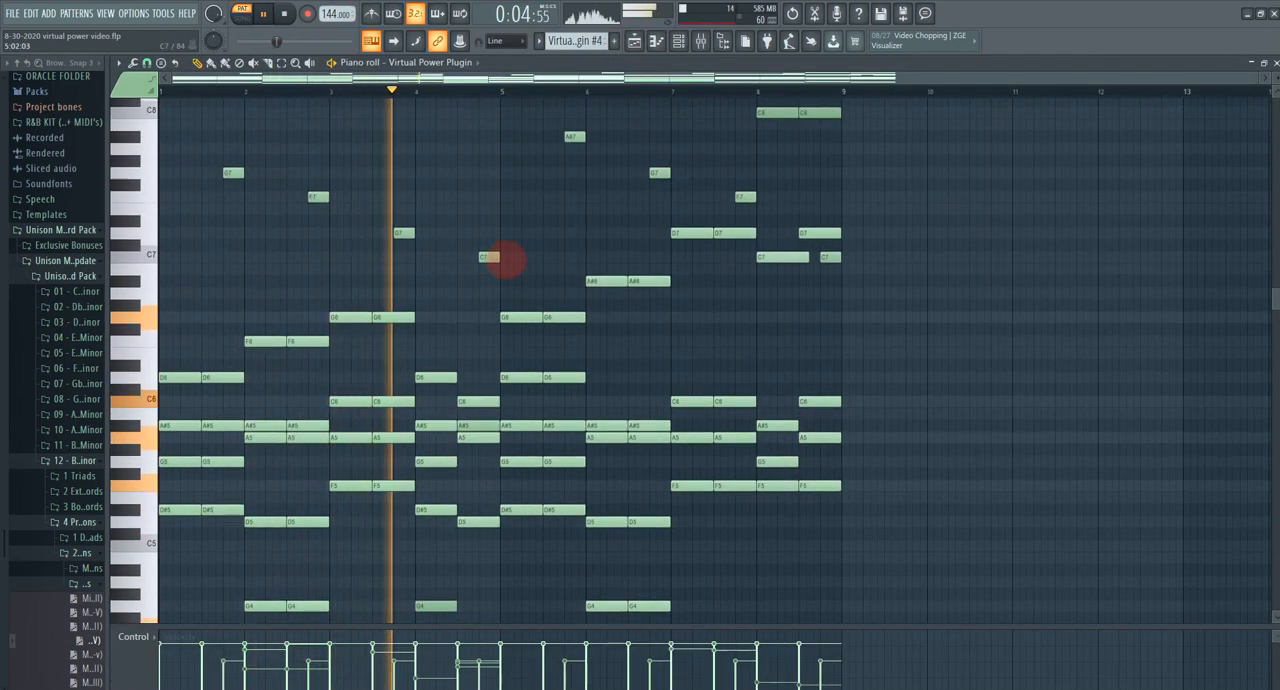
pyautogui.scroll(-4, 360, 340)
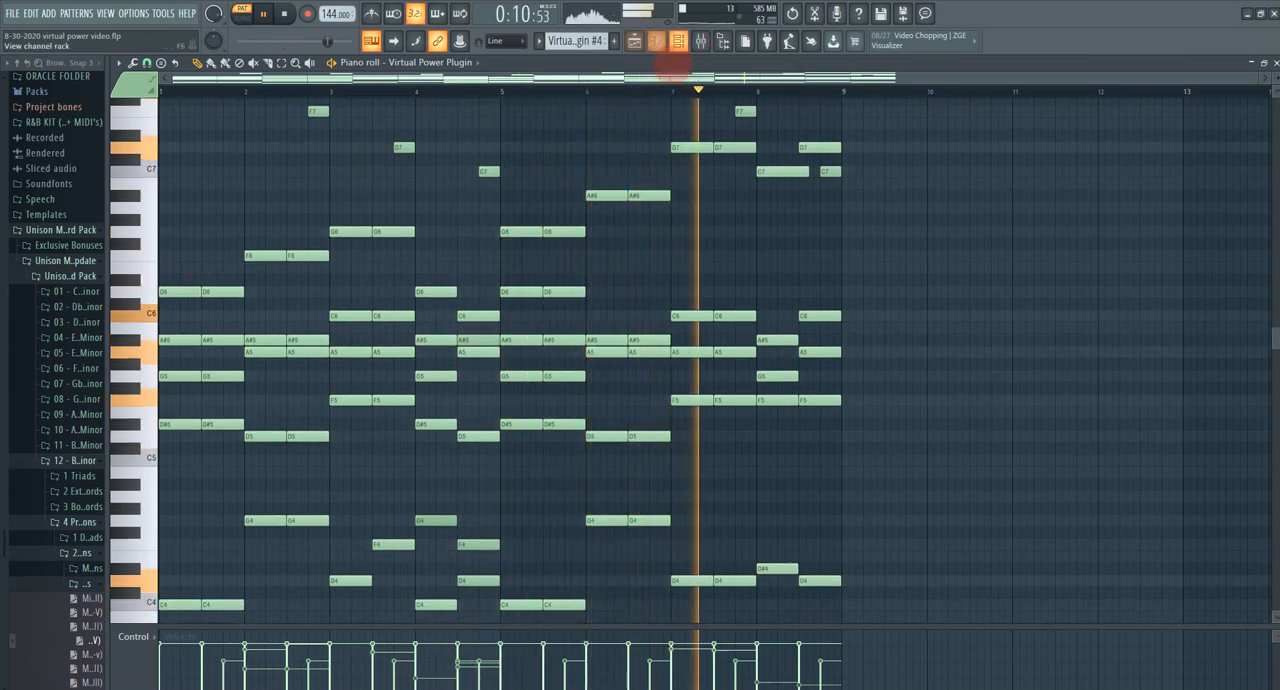
pyautogui.click(634, 40)
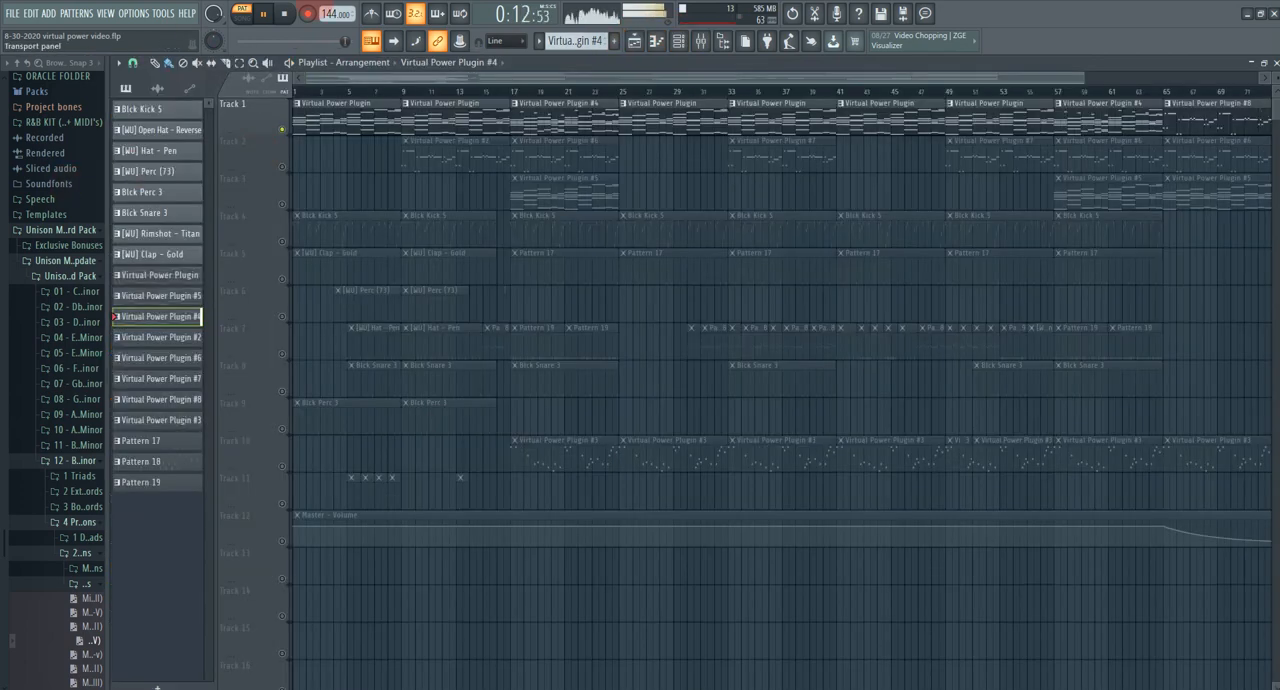
pyautogui.click(285, 14)
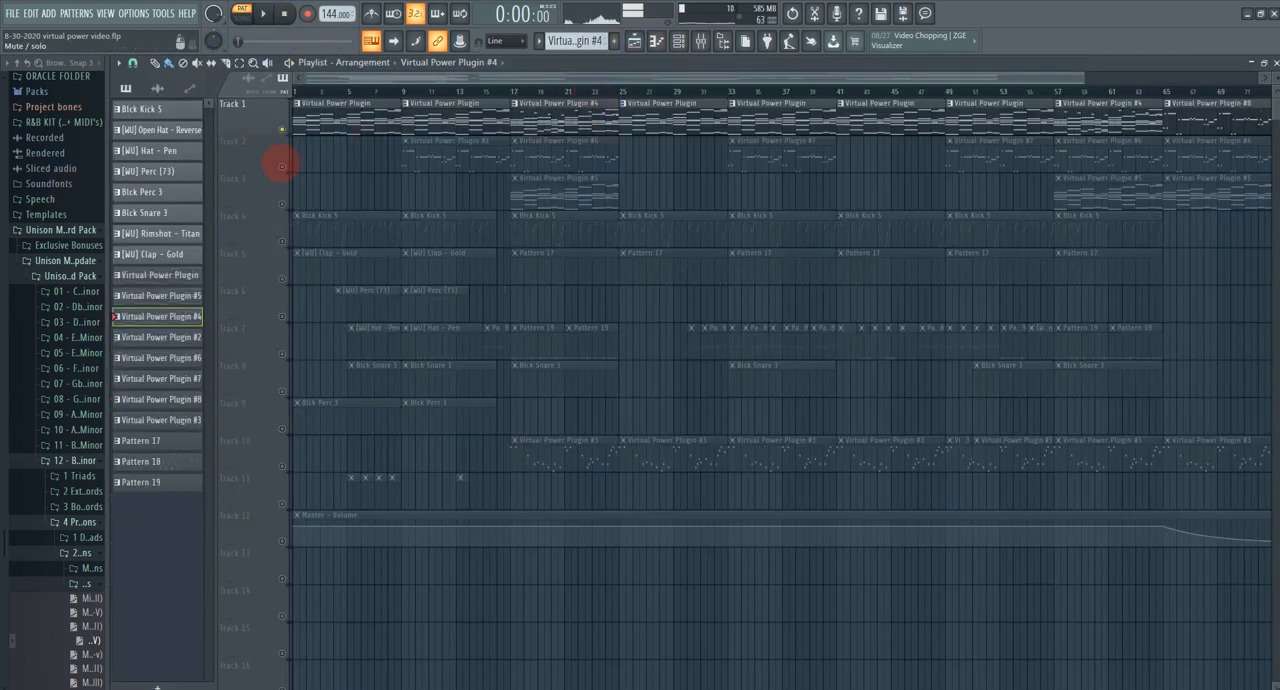
# Step: Solo Track 2 and show the Virtual Power Plugin #2 pattern's melody notes in the piano roll for the Virtual Power Plugin #2 channel
pyautogui.rightClick(282, 166)
pyautogui.click(432, 155)
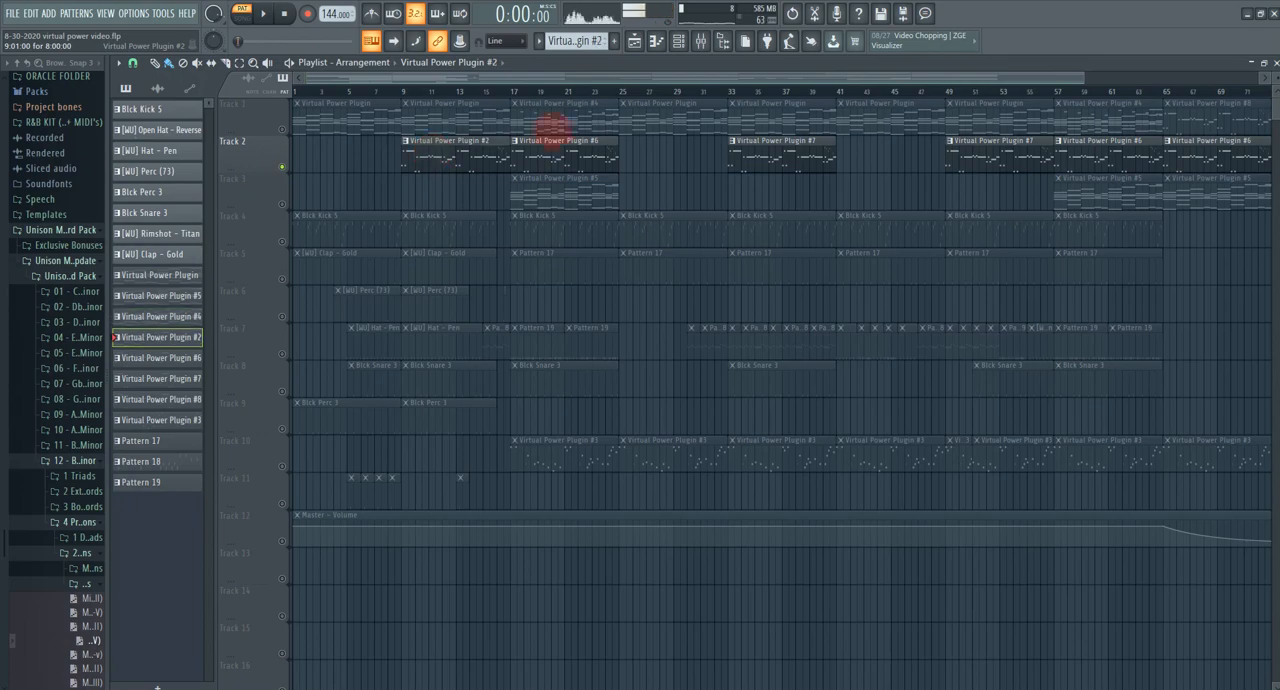
pyautogui.click(656, 40)
pyautogui.scroll(1, 358, 284)
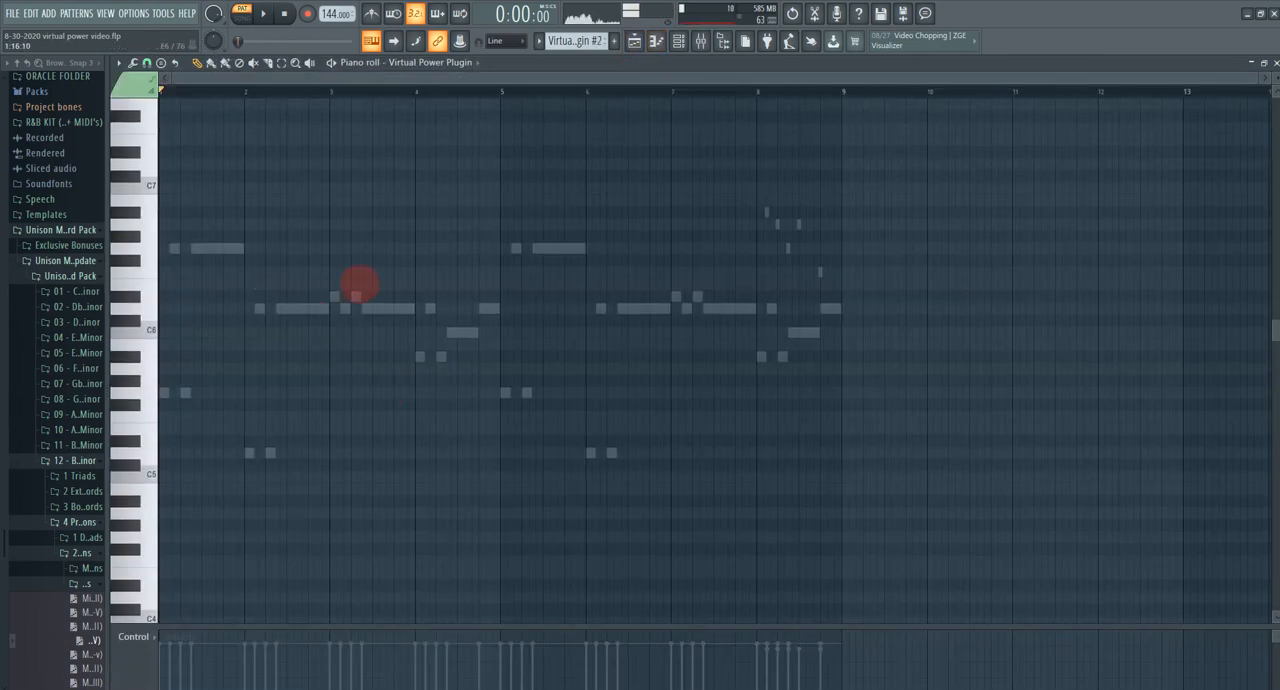
pyautogui.click(460, 63)
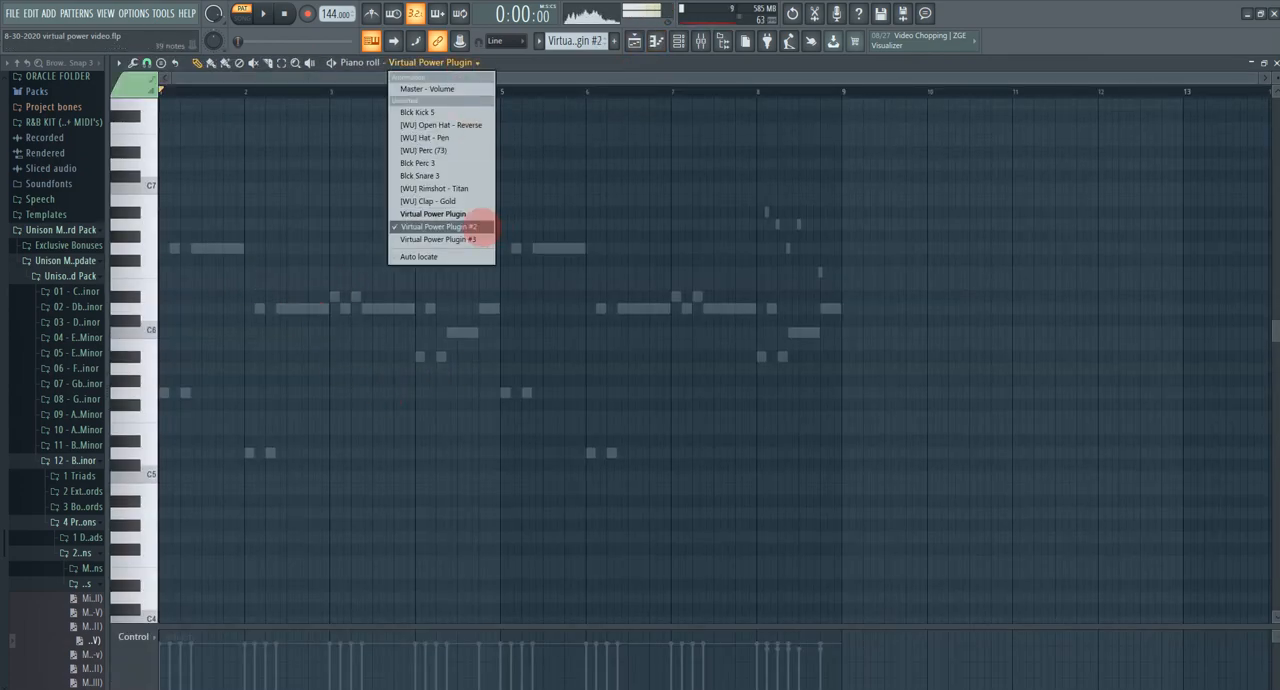
pyautogui.click(440, 226)
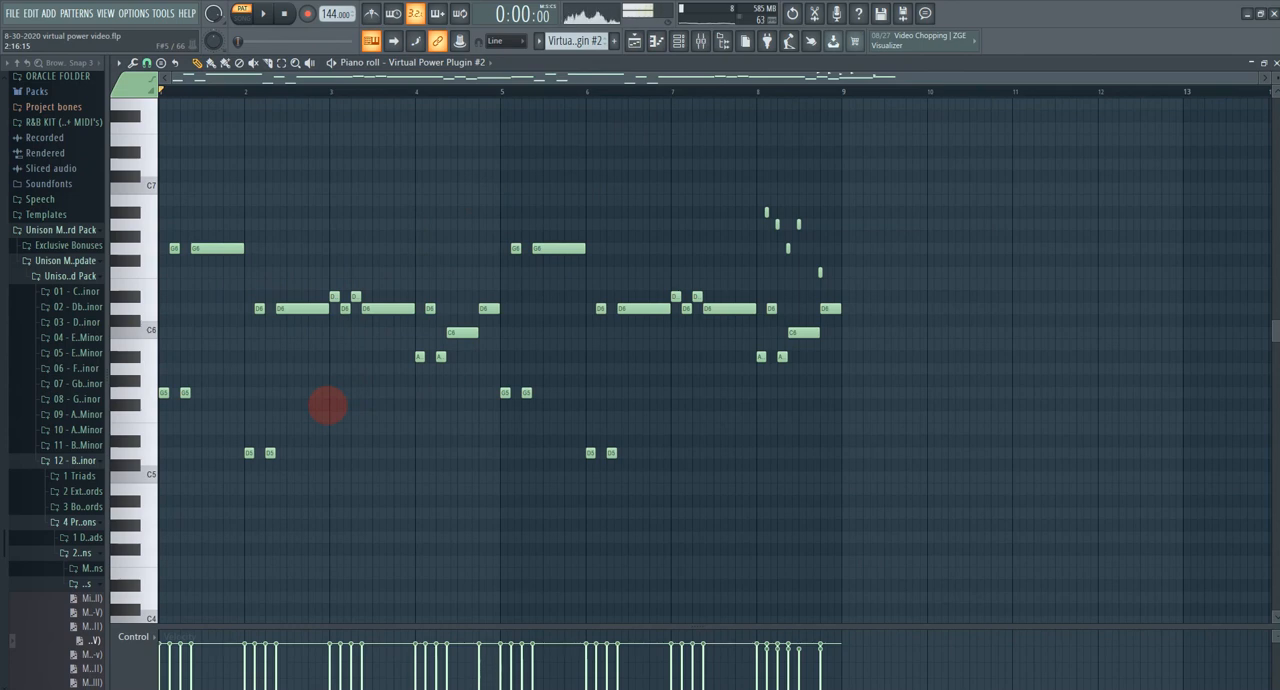
# Step: Play the Virtual Power Plugin #2 melody pattern in the piano roll and return to the playlist
pyautogui.click(261, 310)
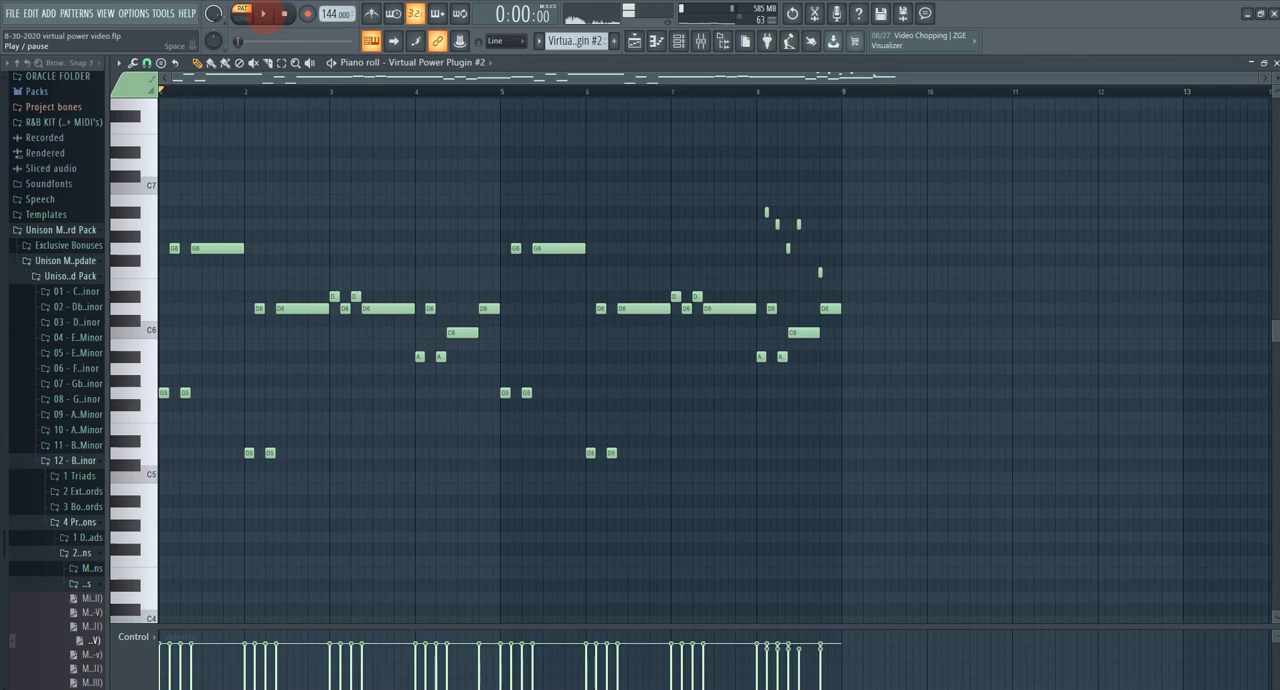
pyautogui.click(263, 13)
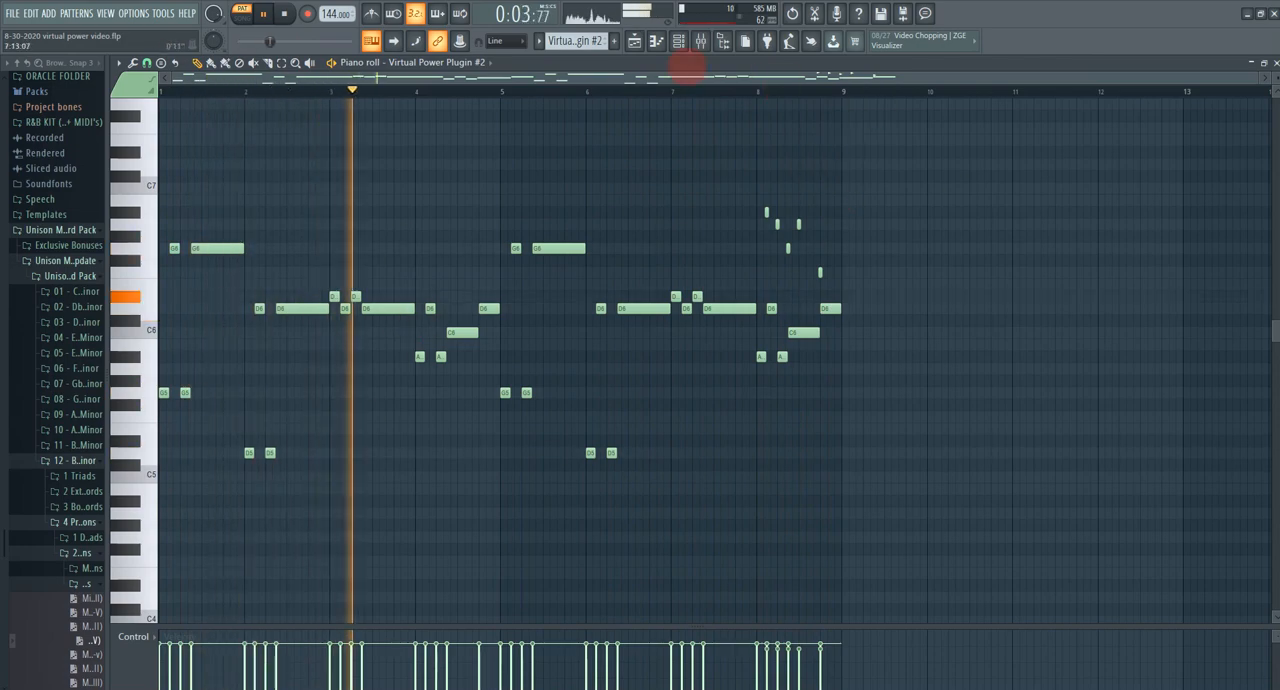
pyautogui.click(633, 42)
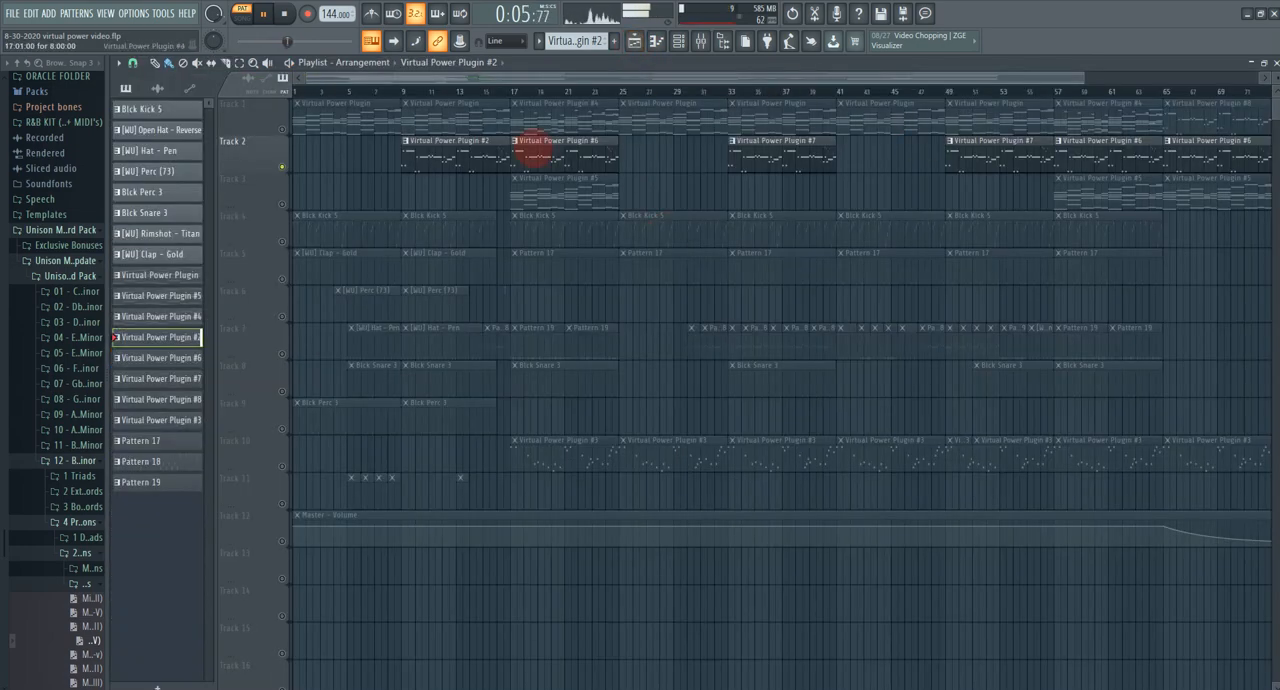
# Step: Examine the Virtual Power Plugin #7 pattern from Track 2 in the piano roll, stop playback, and return to the playlist
pyautogui.doubleClick(757, 150)
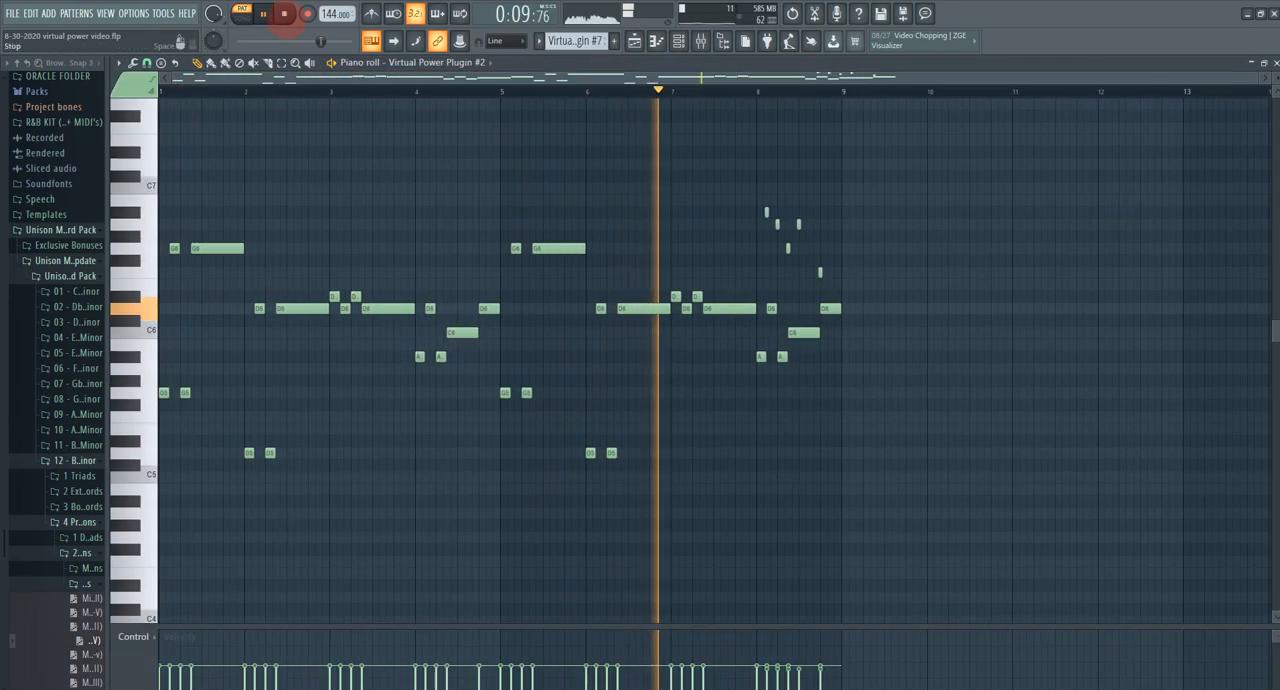
pyautogui.click(284, 13)
pyautogui.click(262, 14)
pyautogui.click(284, 14)
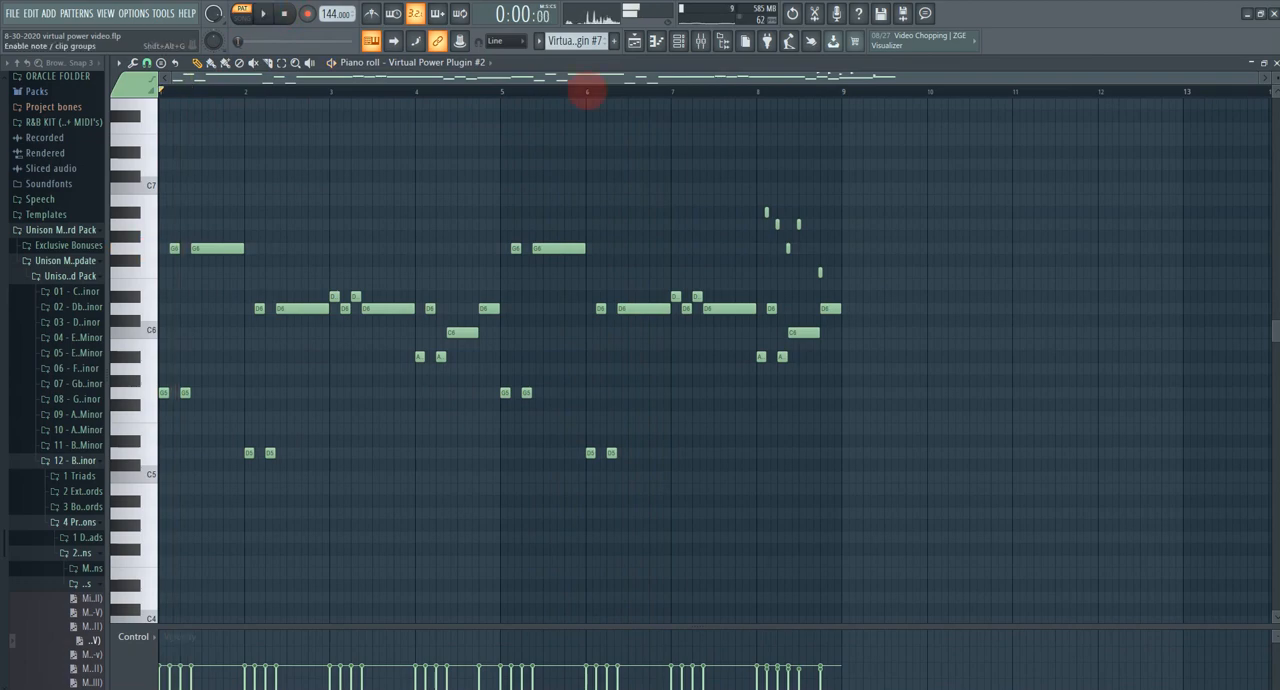
pyautogui.click(634, 42)
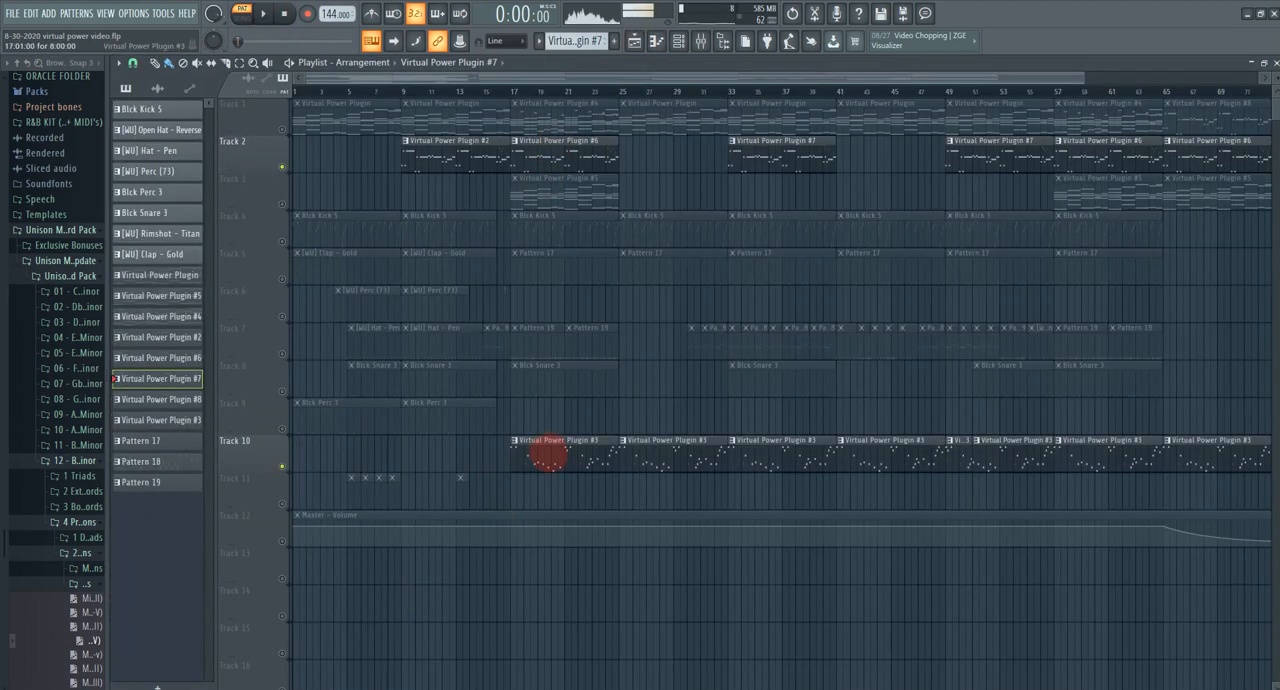
# Step: Examine the Virtual Power Plugin #3 pattern from Track 10 in the piano roll and view its plugin's Boom2 preset in the preset browser
pyautogui.doubleClick(560, 449)
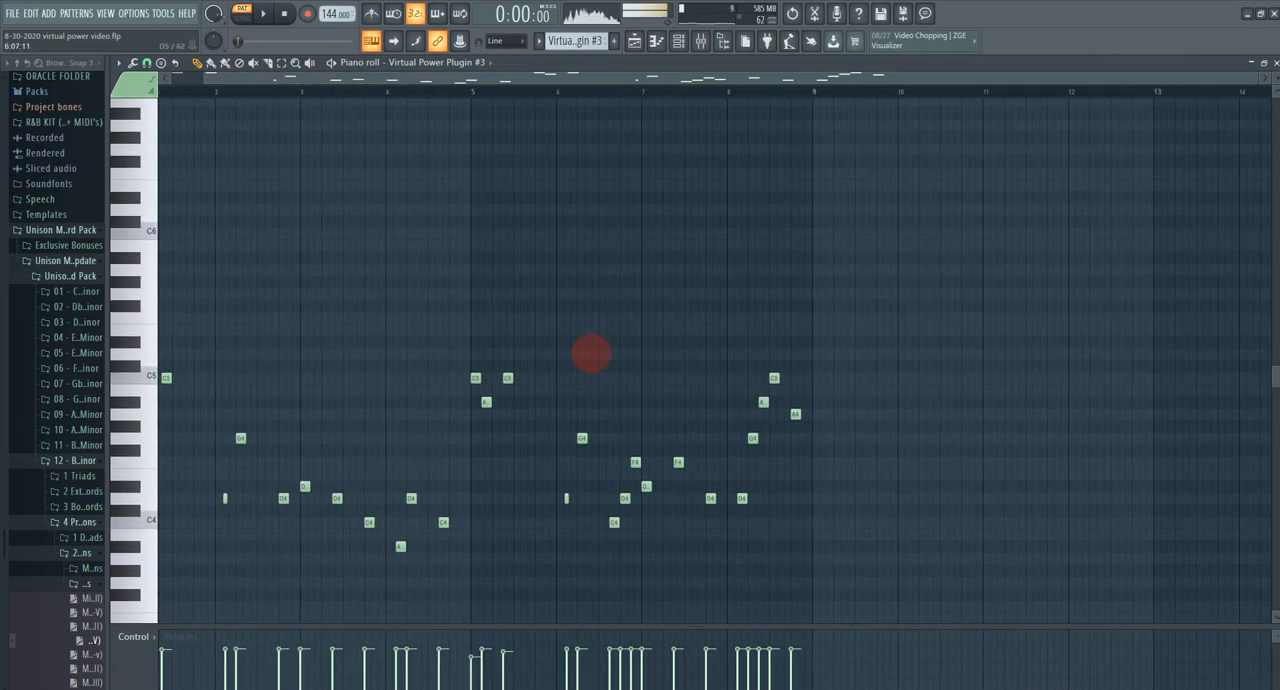
pyautogui.moveTo(400, 413); pyautogui.dragTo(549, 414)
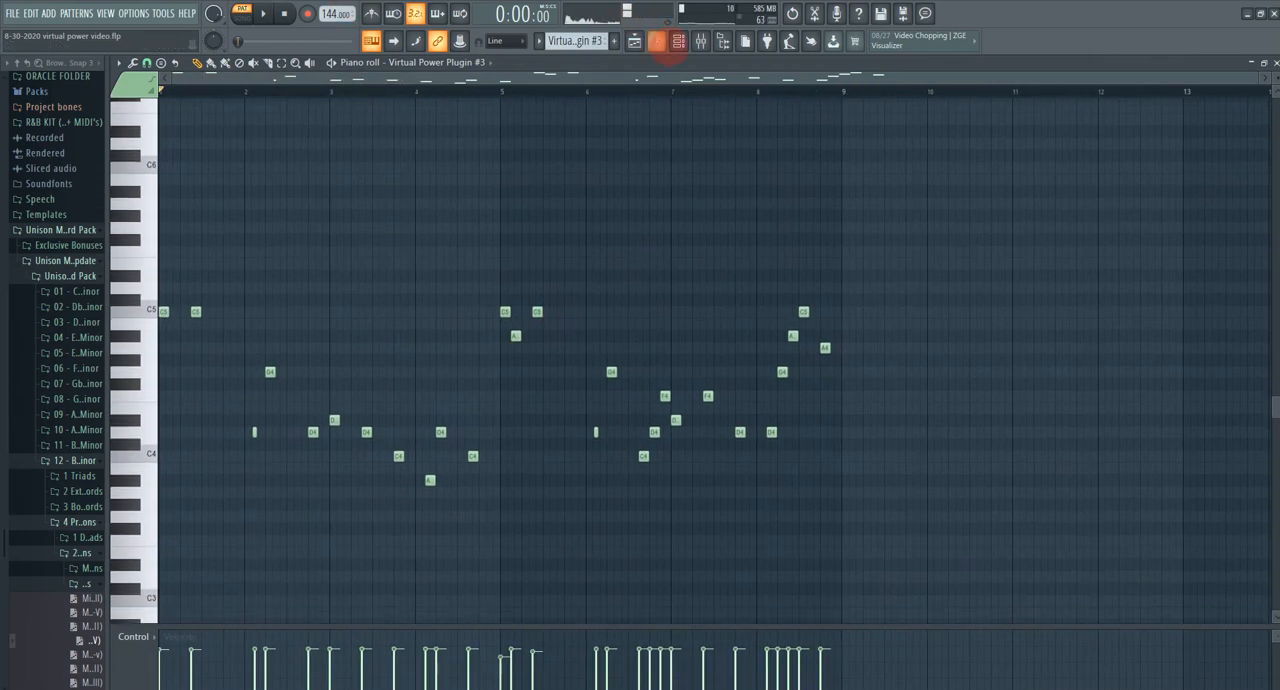
pyautogui.click(678, 41)
pyautogui.click(298, 460)
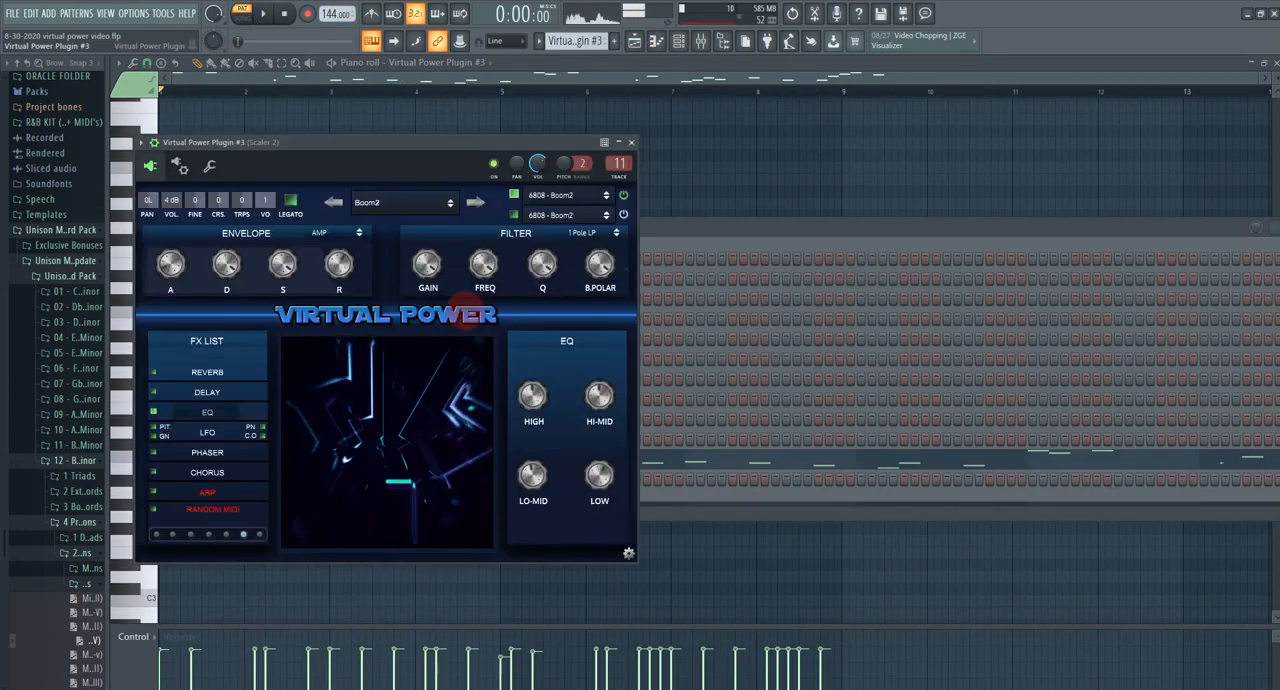
pyautogui.click(394, 204)
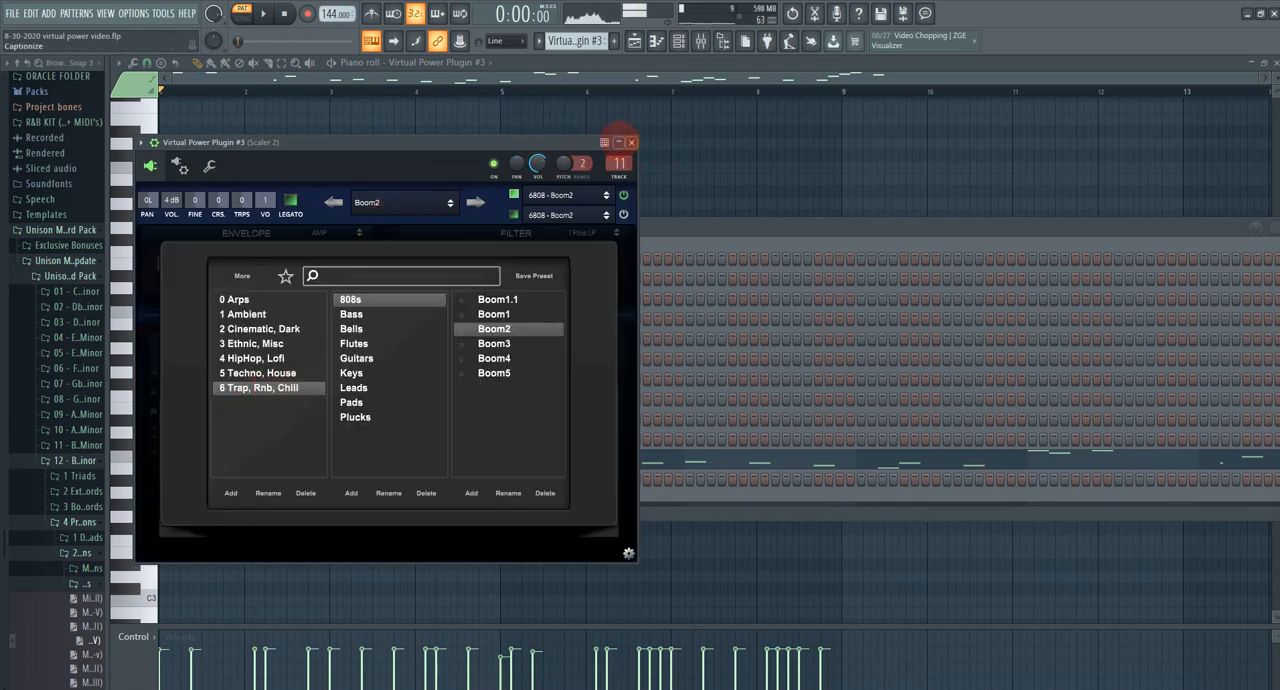
pyautogui.click(631, 142)
# Step: Play the Virtual Power Plugin #3 bass pattern in the piano roll and return to the playlist
pyautogui.click(418, 83)
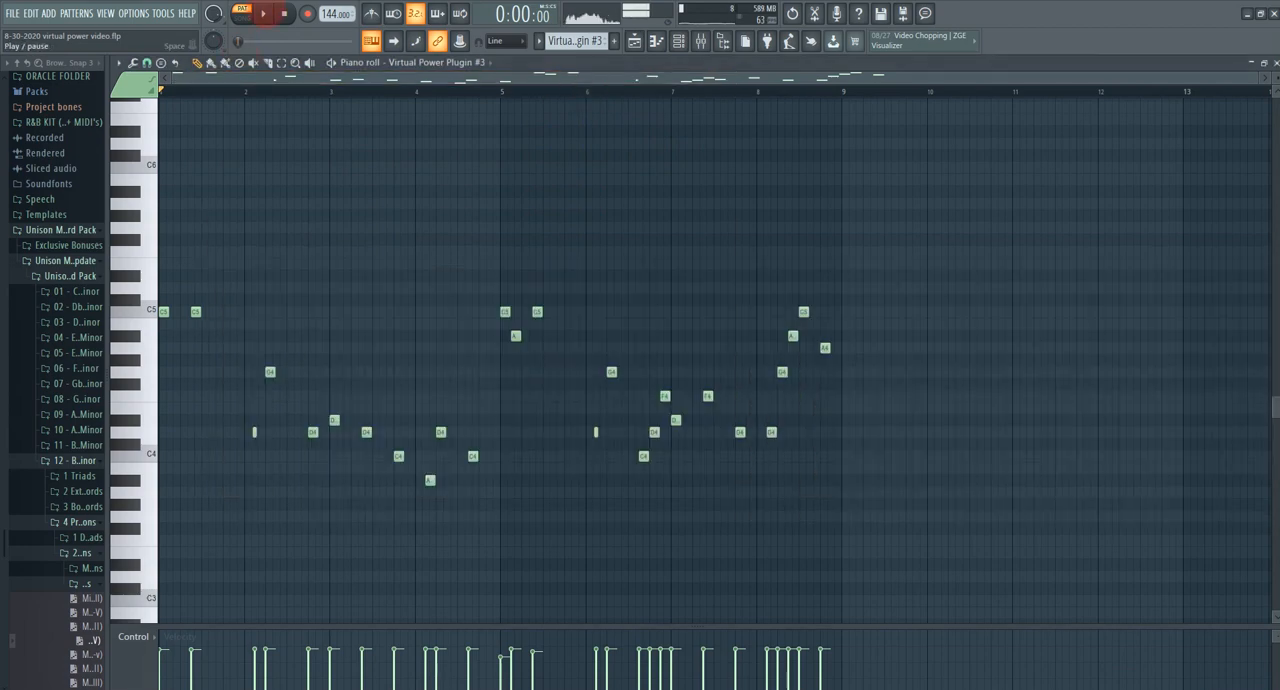
pyautogui.click(264, 13)
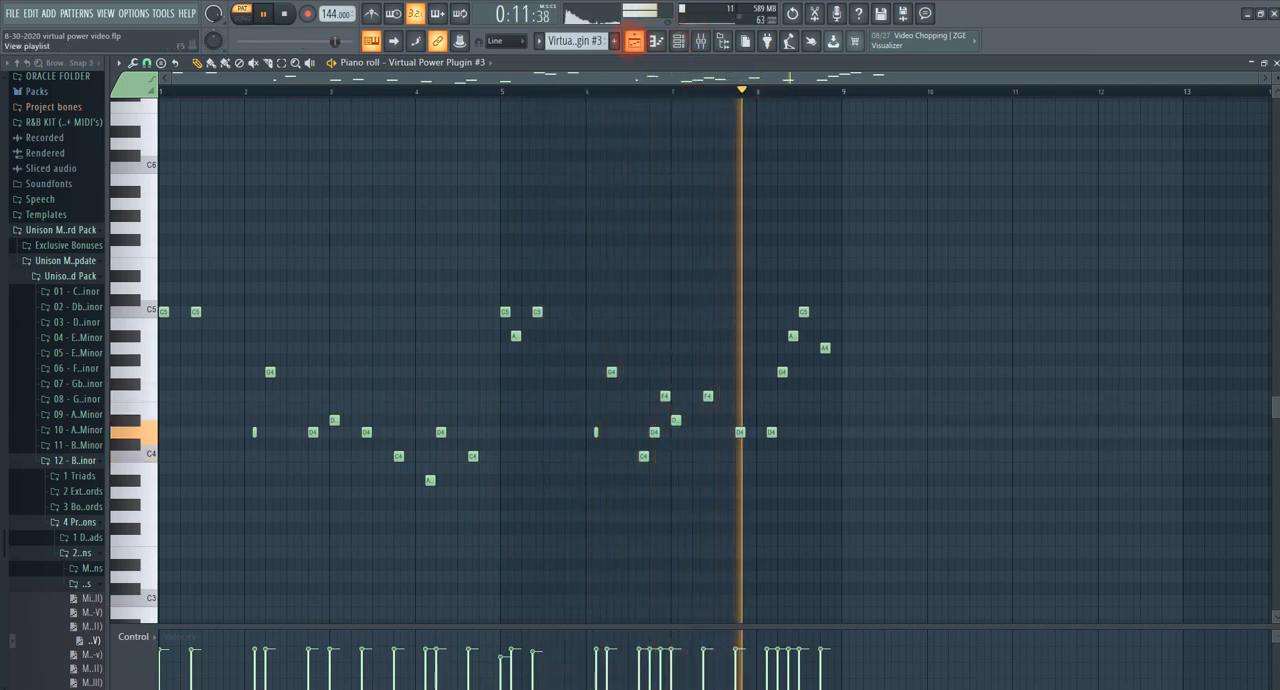
pyautogui.click(634, 40)
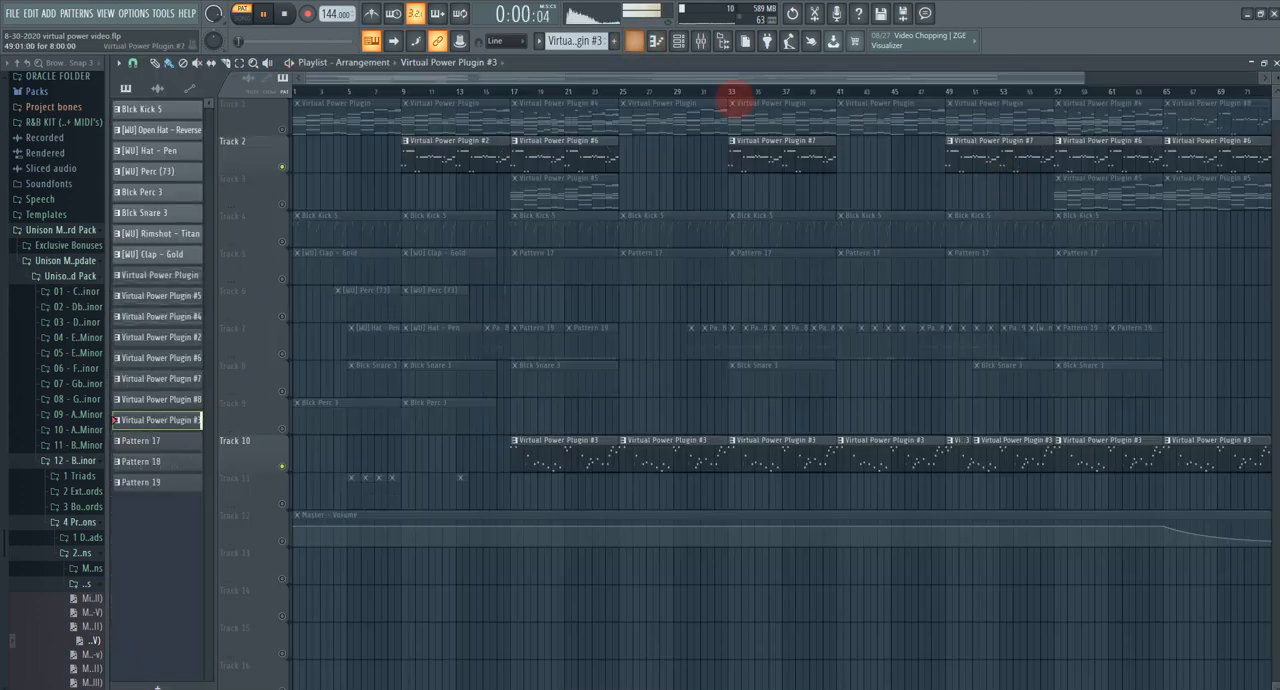
# Step: Examine the Virtual Power Plugin #5 pattern near the end of Track 3 in the piano roll and return to the playlist
pyautogui.moveTo(720, 78); pyautogui.dragTo(920, 93)
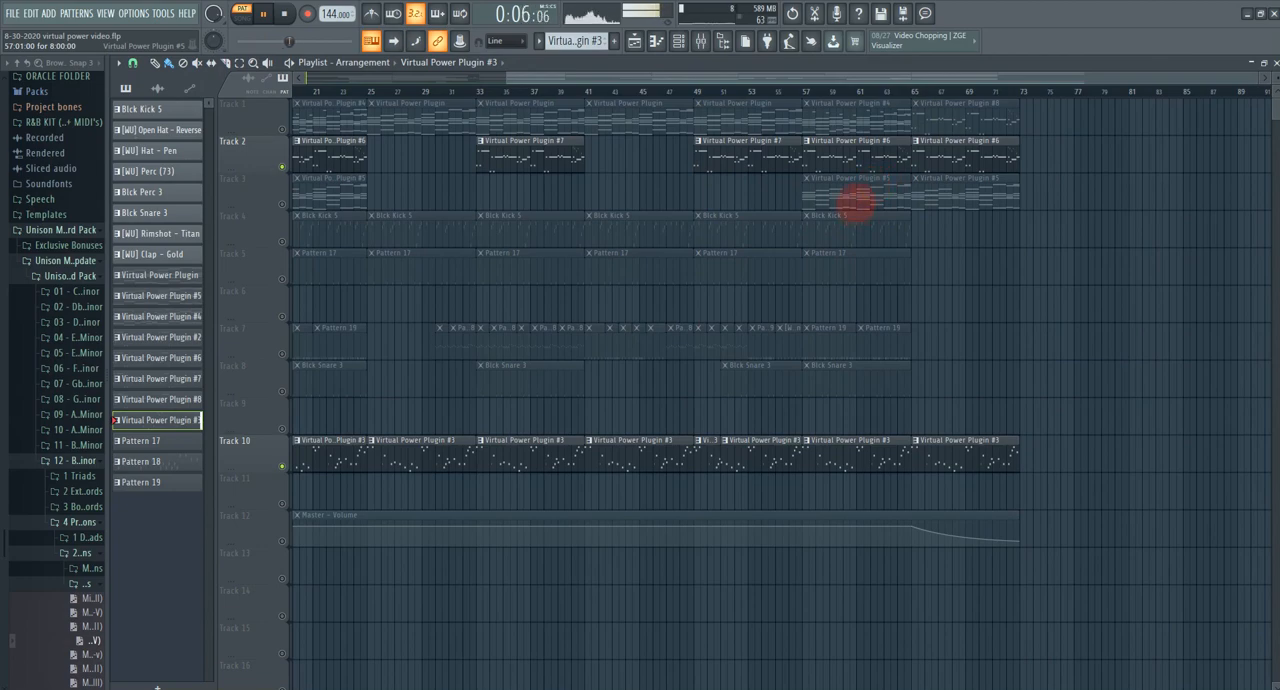
pyautogui.doubleClick(857, 200)
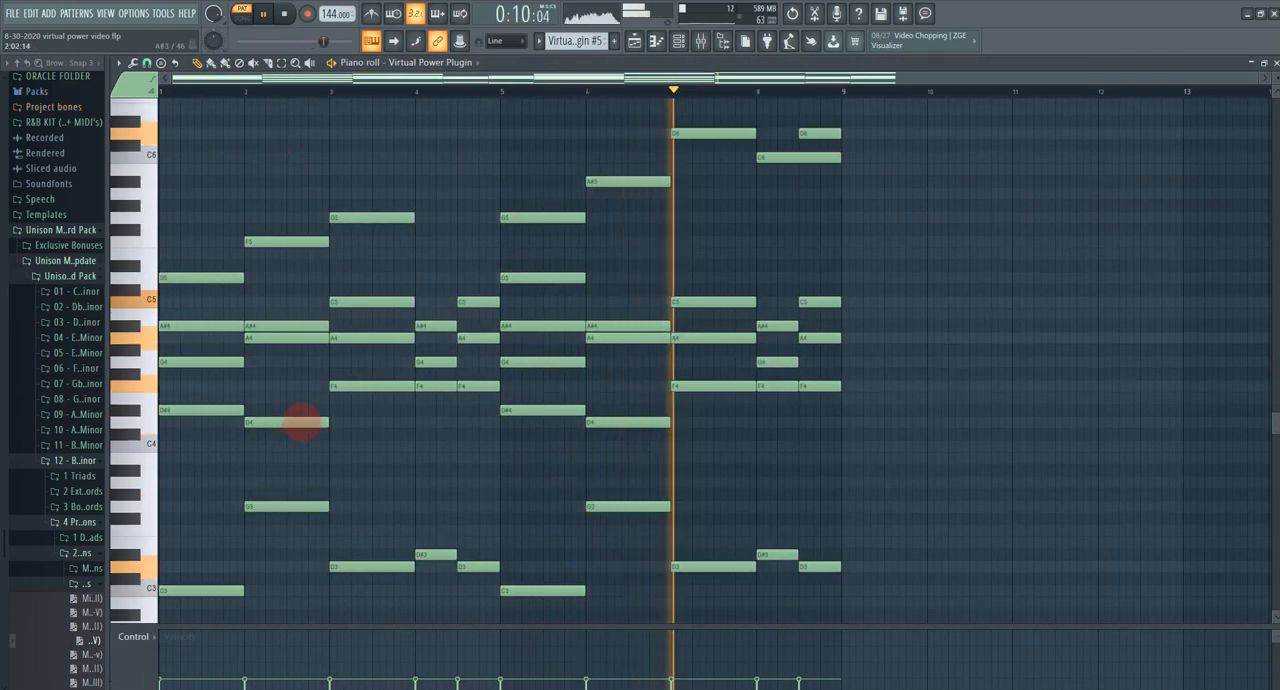
pyautogui.scroll(-3, 302, 422)
pyautogui.click(634, 41)
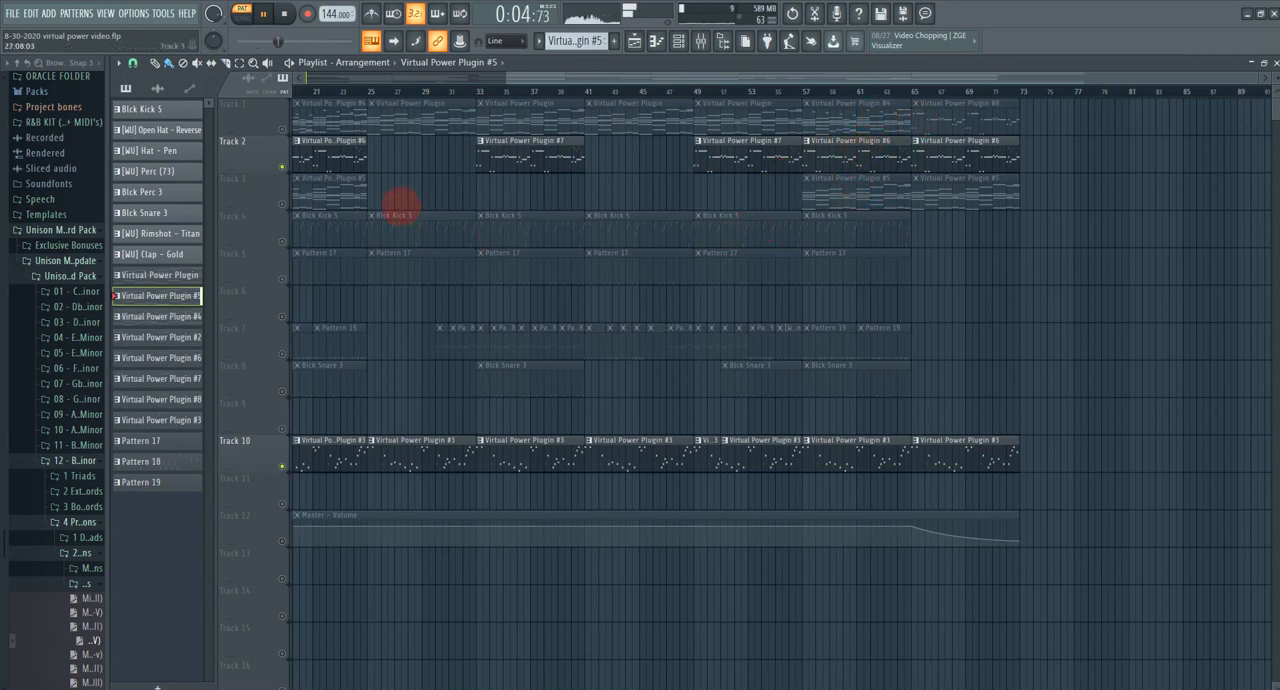
# Step: Play the arrangement in song mode from bar 65 and clear the solo so that all tracks are active
pyautogui.moveTo(401, 206); pyautogui.dragTo(564, 216)
pyautogui.click(1071, 92)
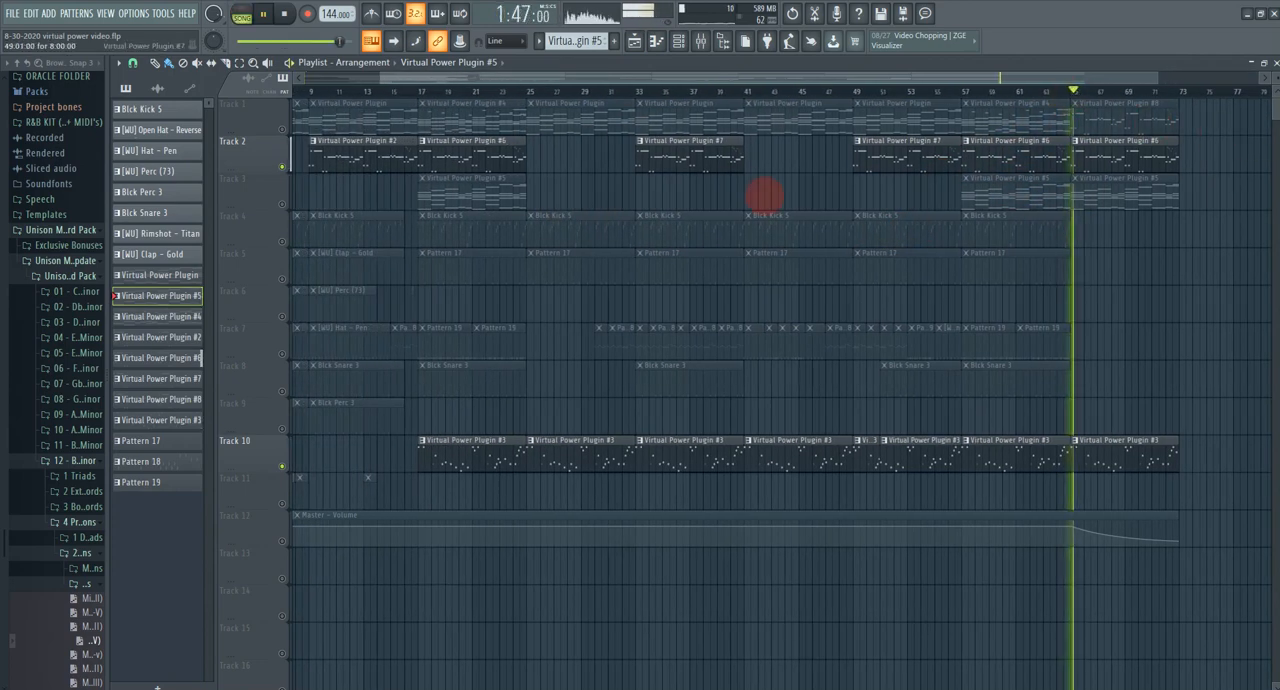
pyautogui.rightClick(282, 167)
pyautogui.rightClick(282, 167)
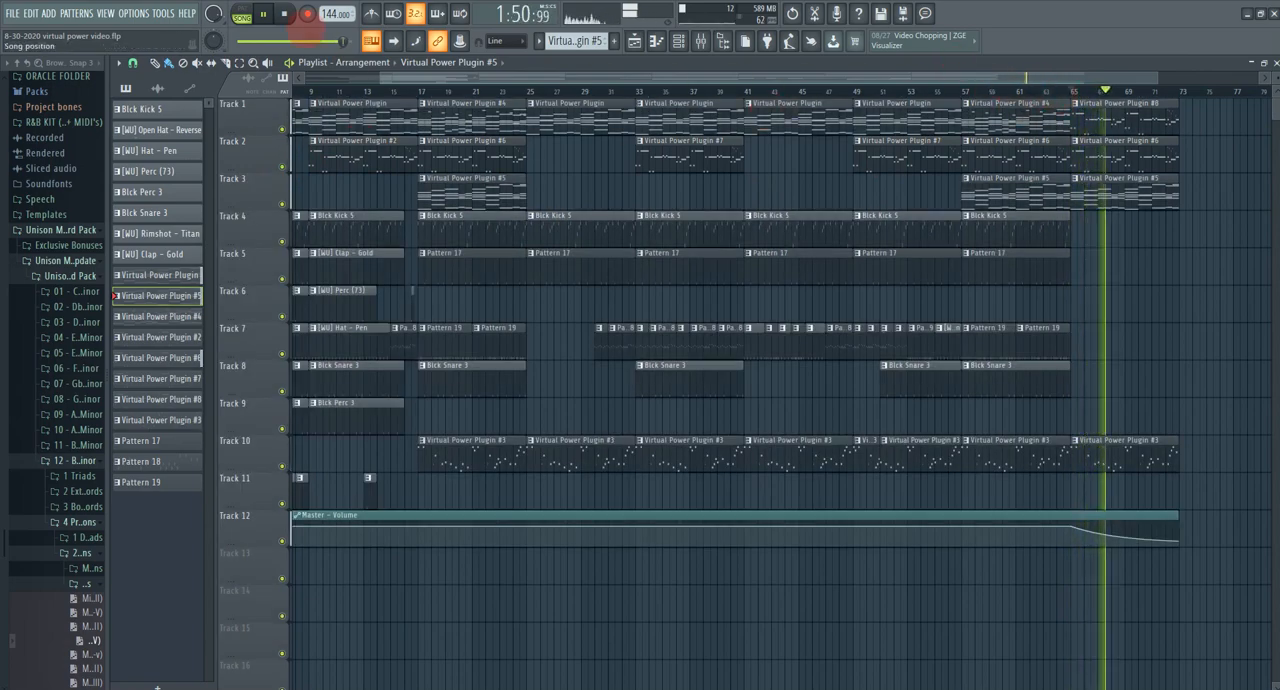
# Step: Stop the song, open the Virtual Power Plugin #8 pattern from Track 1 in the piano roll and audition it in pattern mode
pyautogui.click(284, 14)
pyautogui.doubleClick(1117, 114)
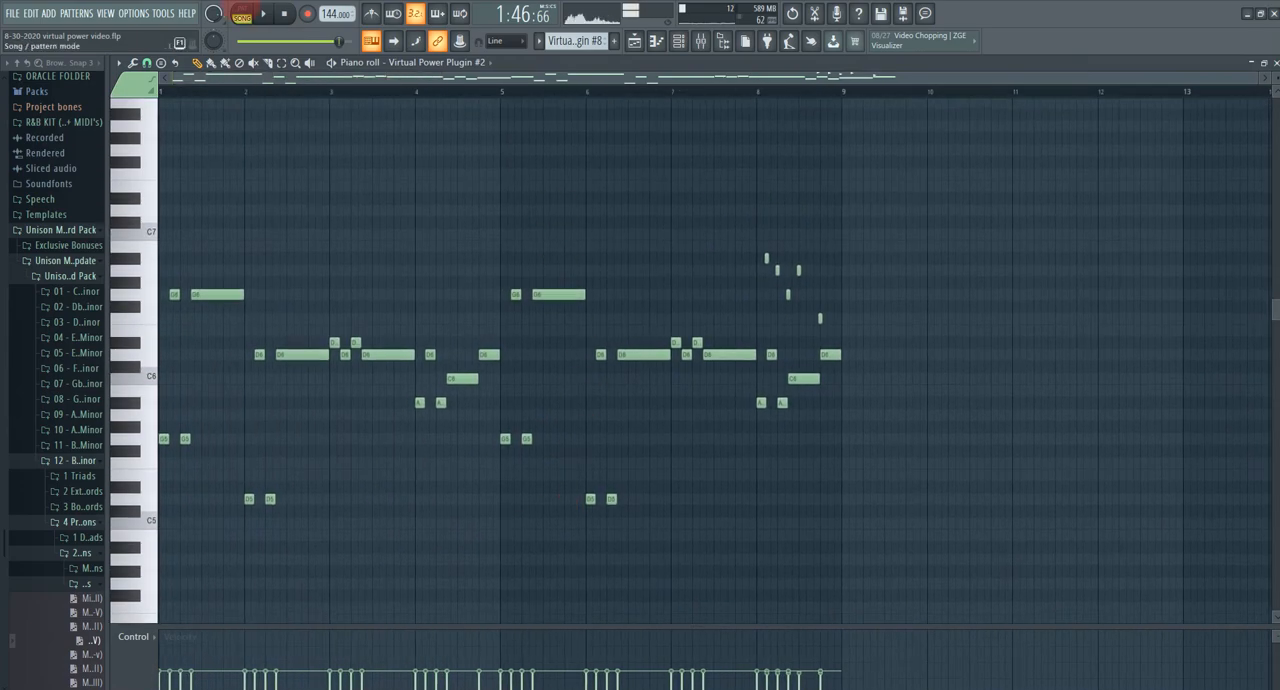
pyautogui.click(241, 14)
pyautogui.press('space')
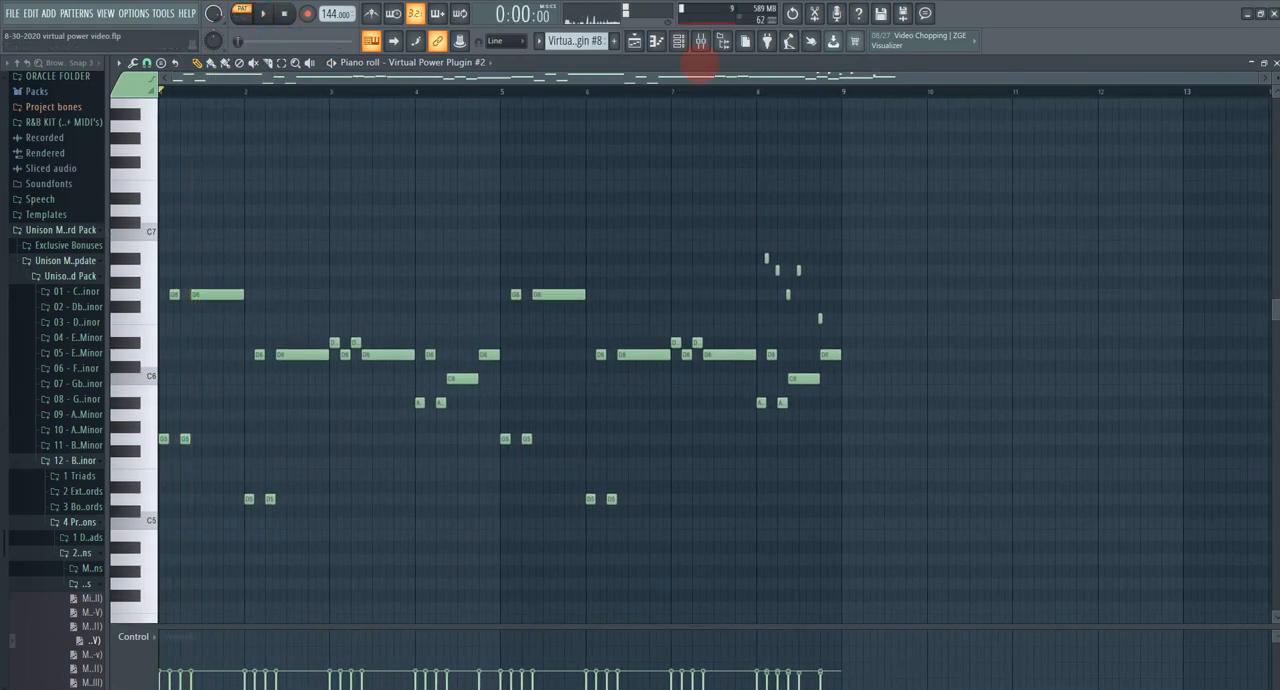
# Step: Select the Virtual Power Plugin #6 pattern, play it in the piano roll and return to the playlist
pyautogui.scroll(1, 588, 41)
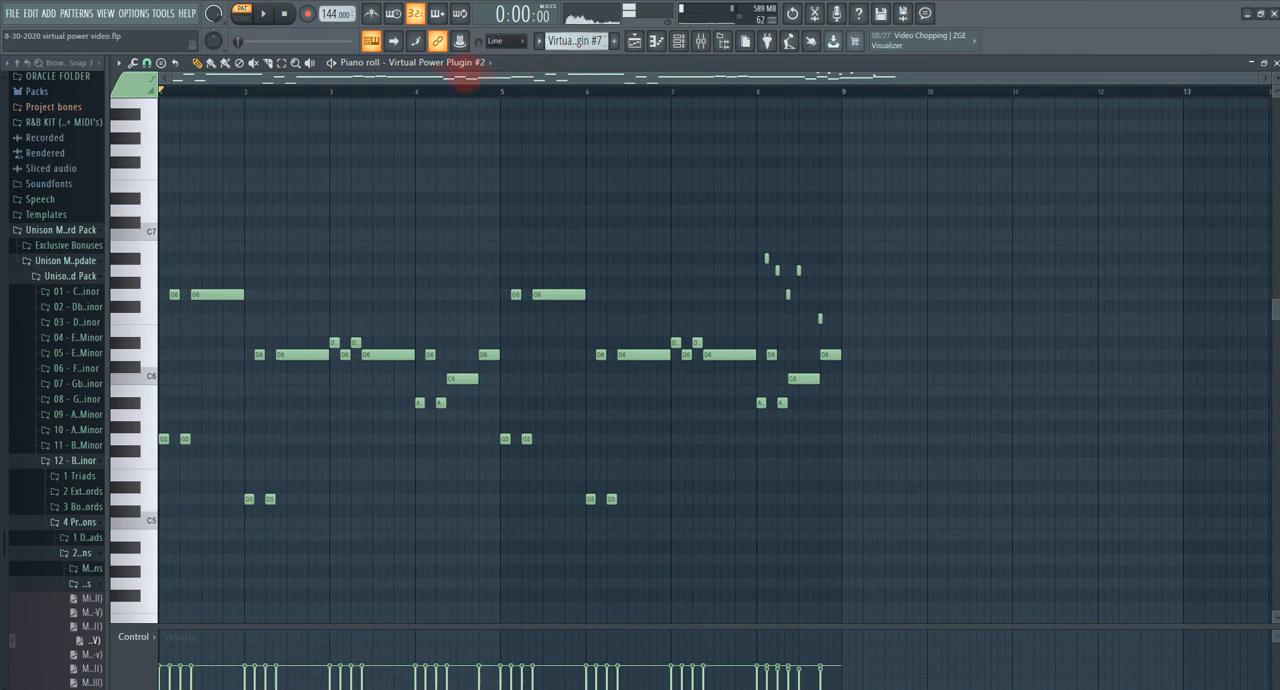
pyautogui.scroll(1, 588, 41)
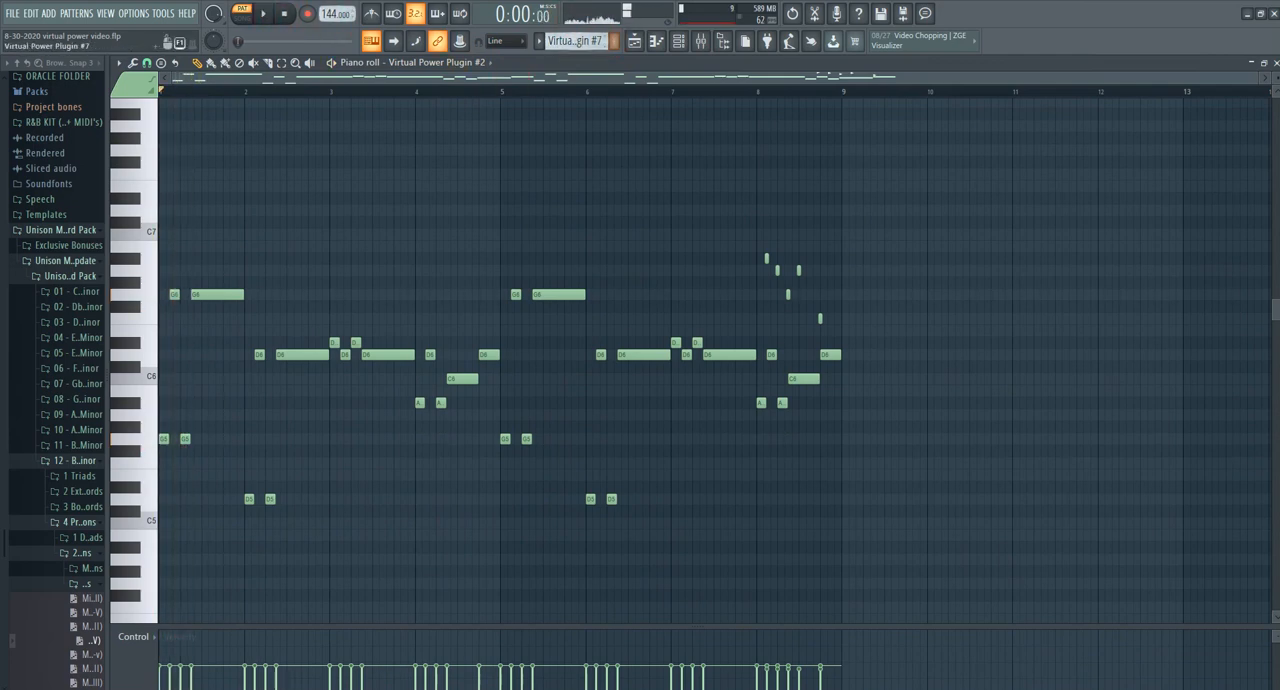
pyautogui.press('space')
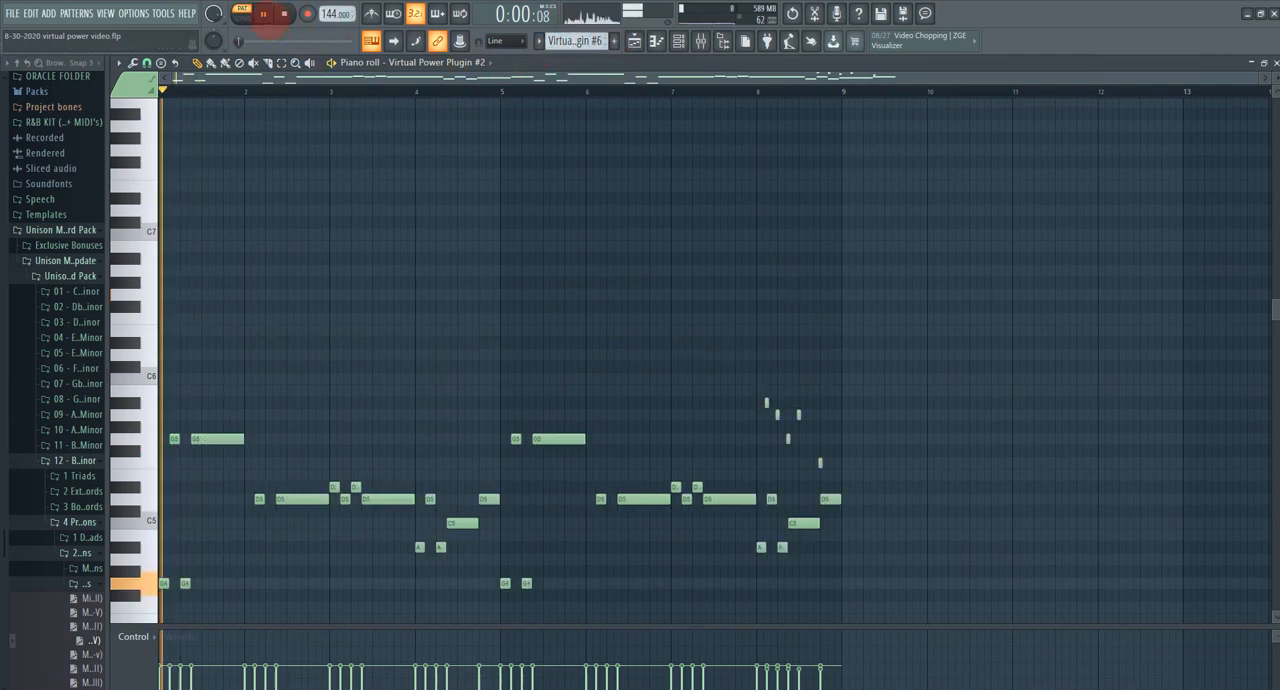
pyautogui.scroll(-3, 331, 303)
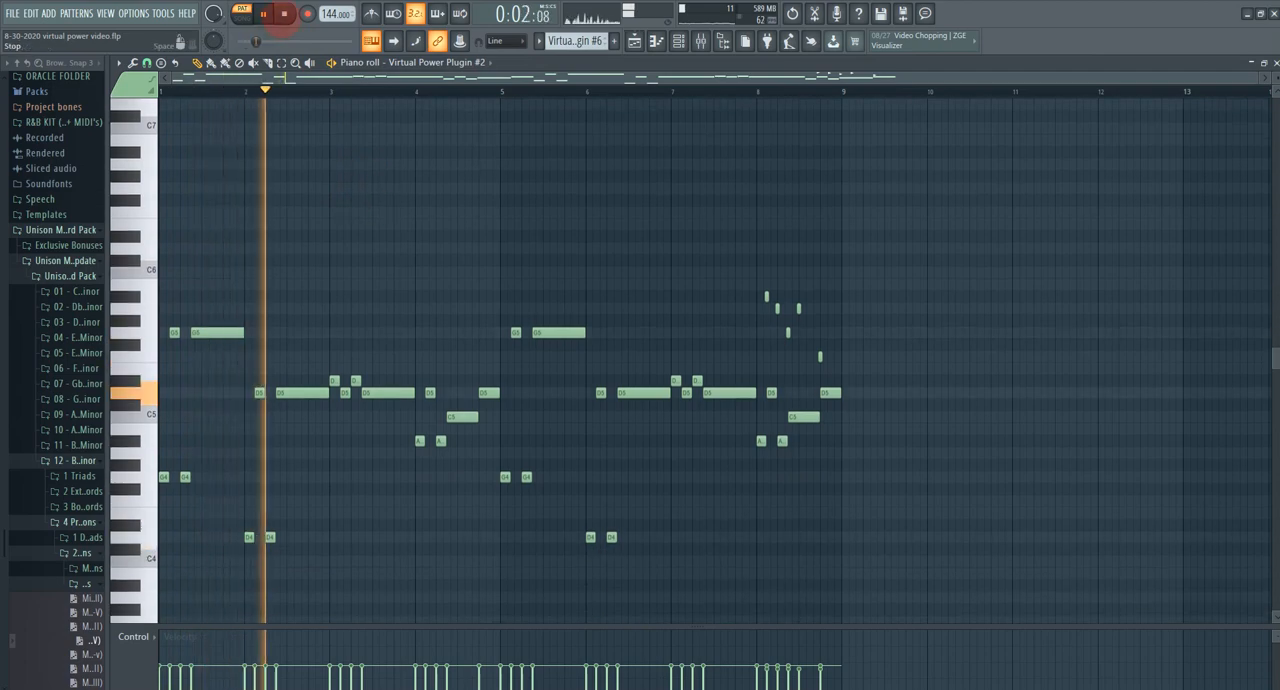
pyautogui.press('space')
pyautogui.click(638, 44)
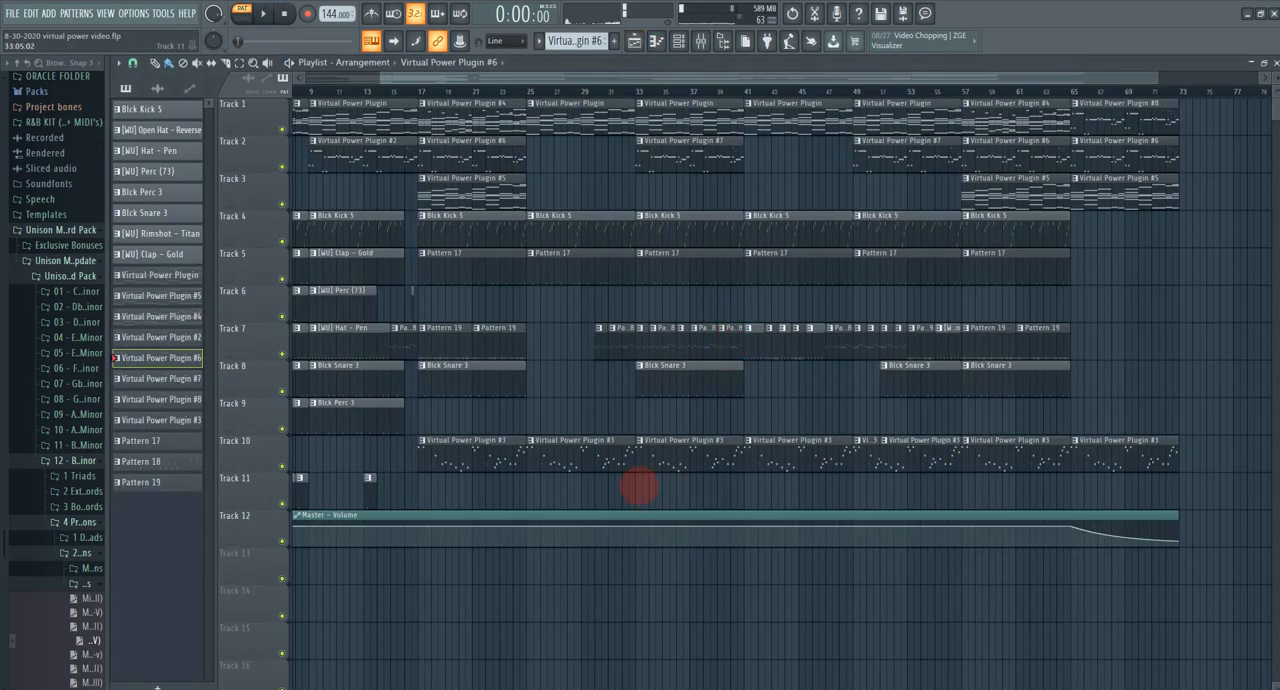
pyautogui.moveTo(640, 484); pyautogui.dragTo(800, 486)
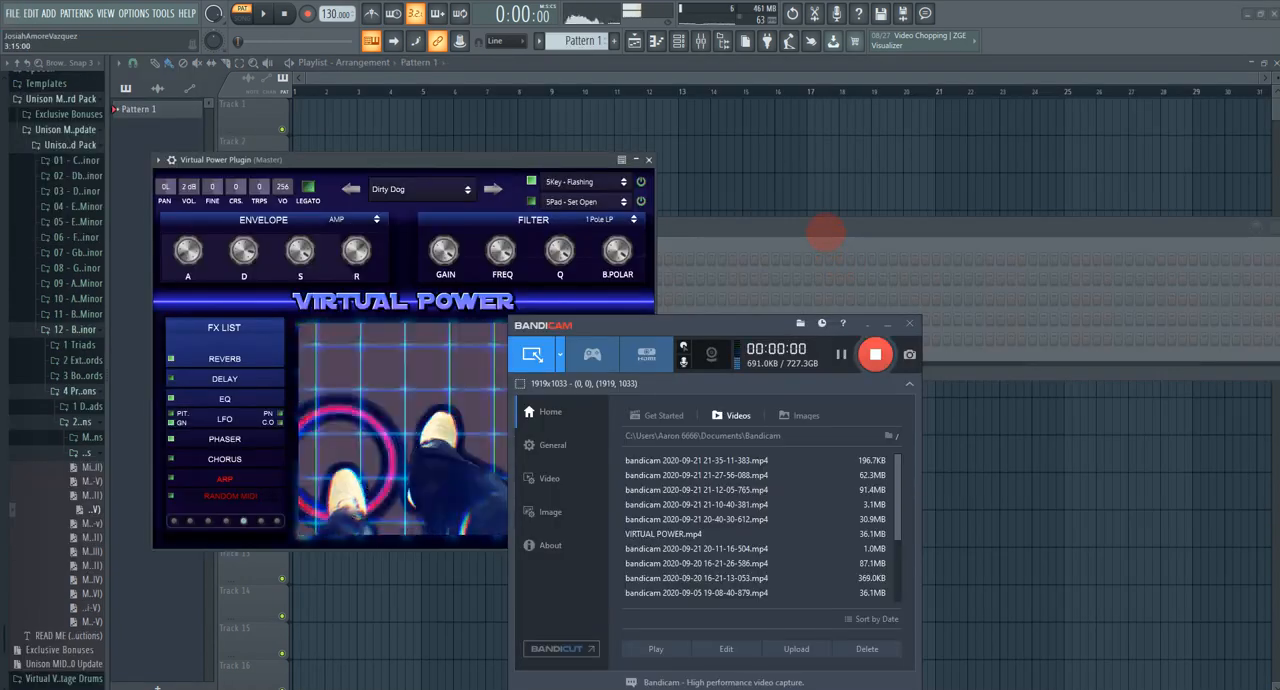
# Step: Bring the Virtual Power Plugin forward, preview its alternative skins and return to the blue grid skin
pyautogui.click(826, 233)
pyautogui.click(543, 172)
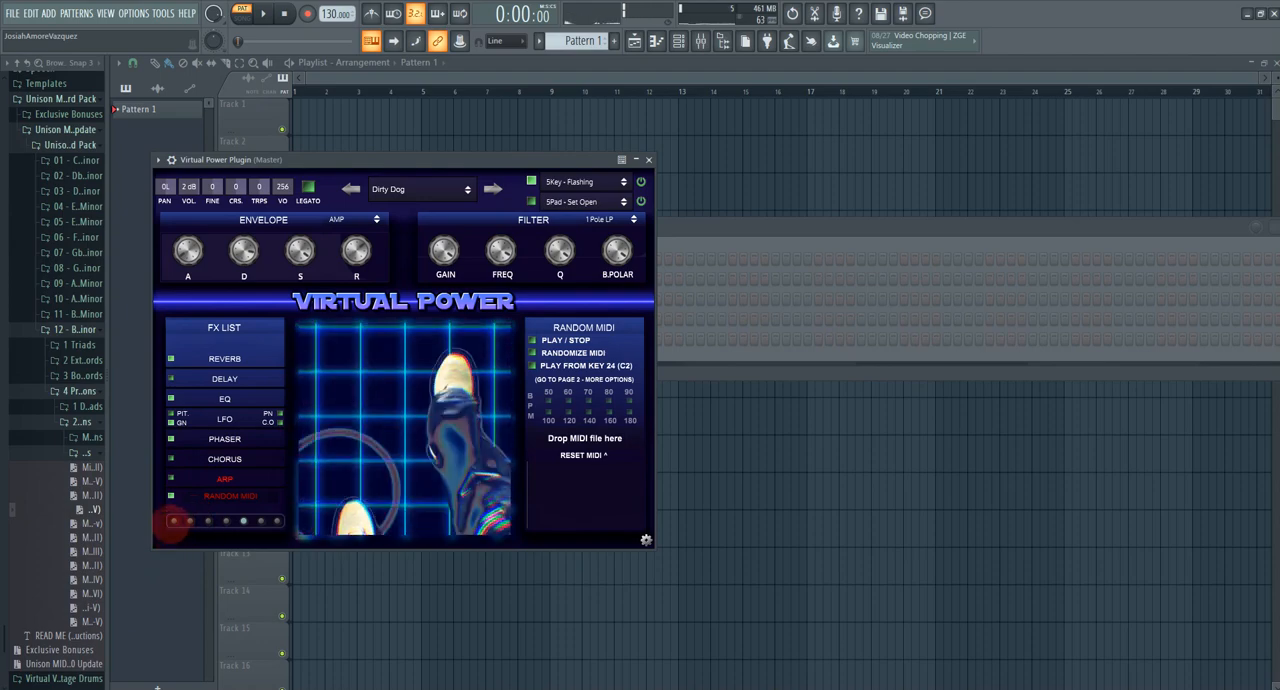
pyautogui.click(190, 520)
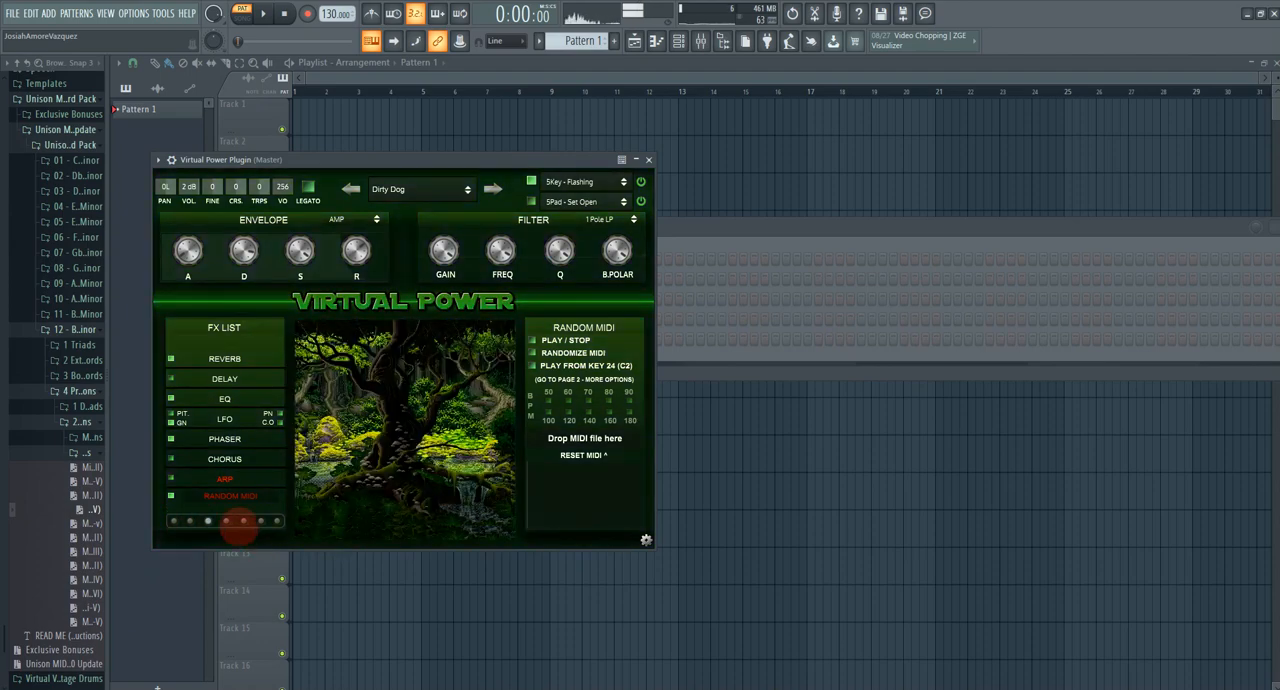
pyautogui.click(243, 520)
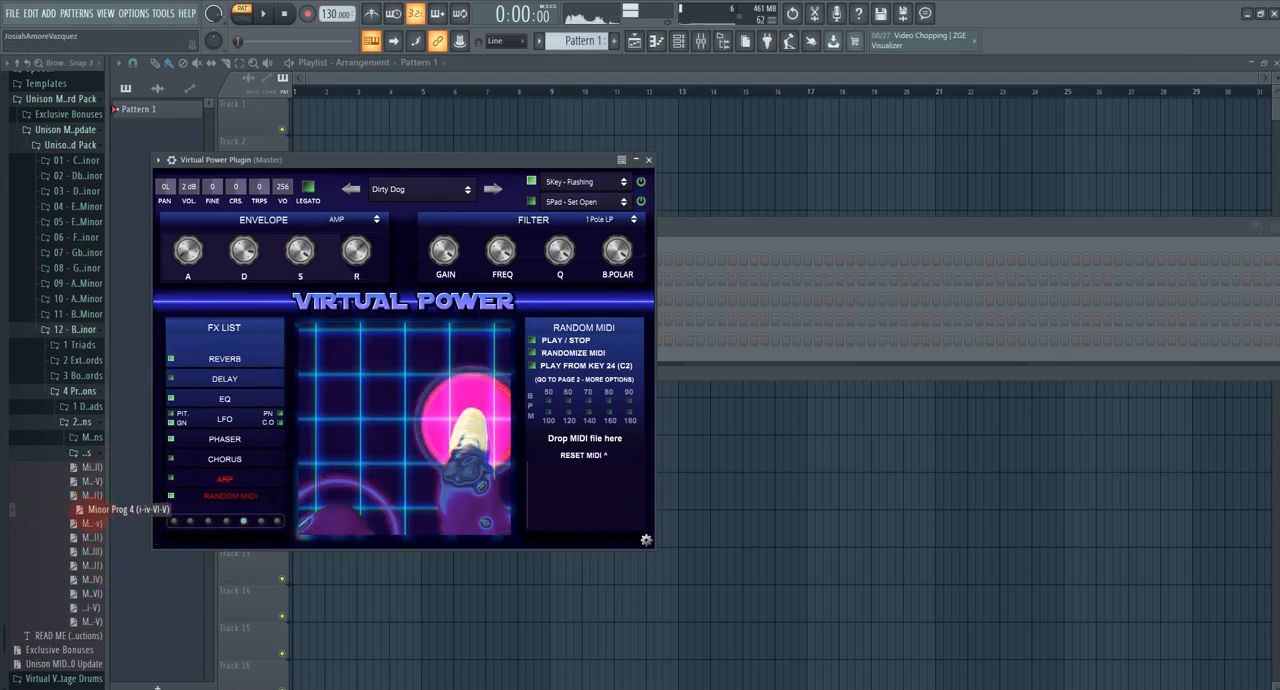
# Step: Load the Minor Prog 4 (i-iv-VI-V) MIDI file into the plugin's Random MIDI section
pyautogui.moveTo(80, 510); pyautogui.dragTo(560, 445)
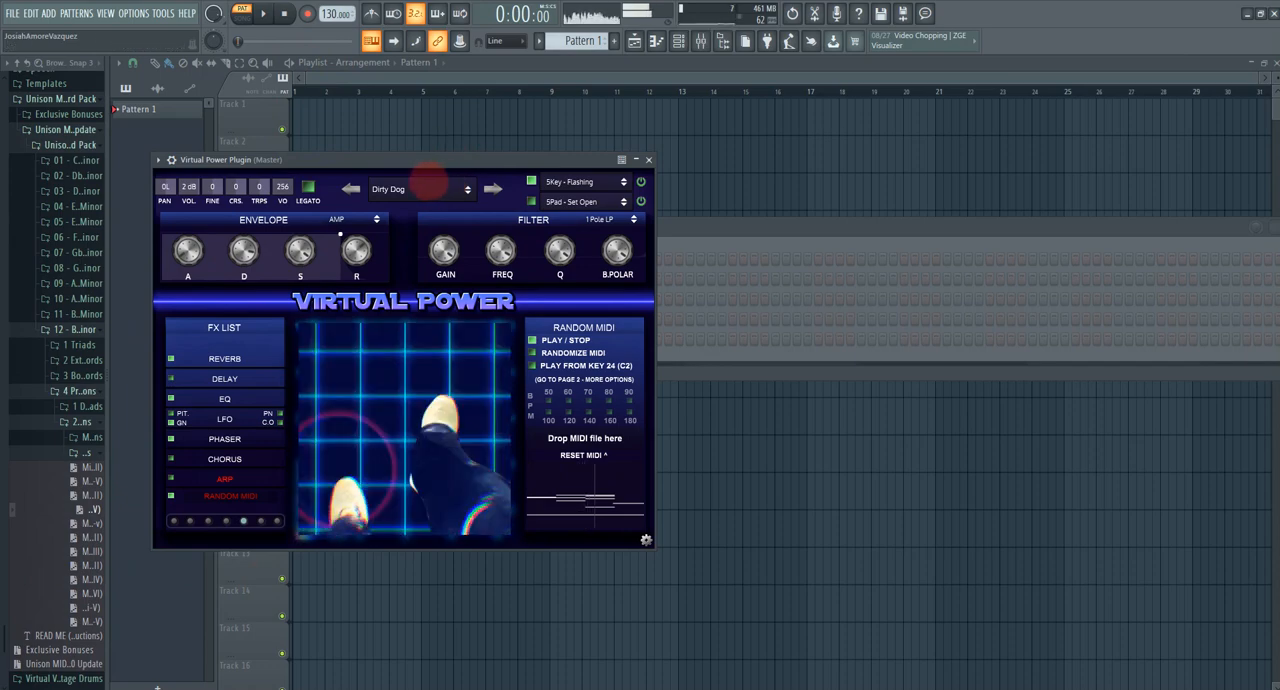
pyautogui.click(427, 184)
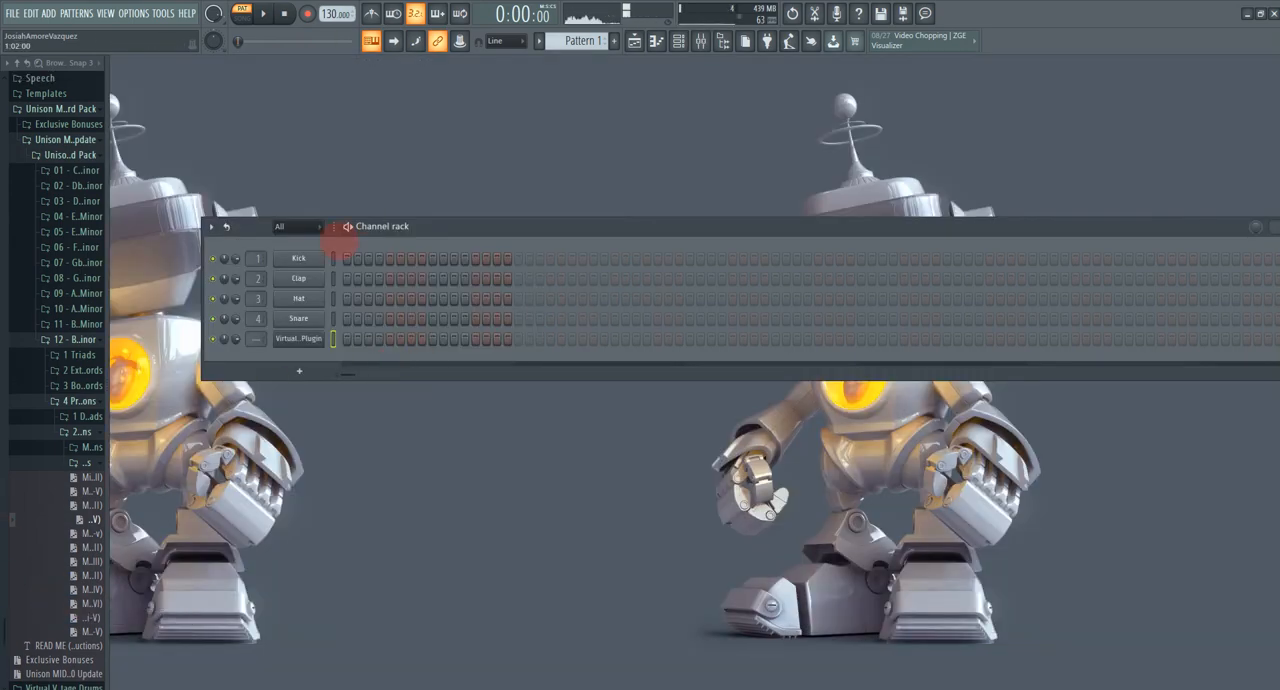
# Step: Add the Minor Prog 9 (ii-V-i-IV) MIDI file to the Virtual Power Plugin channel's empty piano roll and play it
pyautogui.click(657, 40)
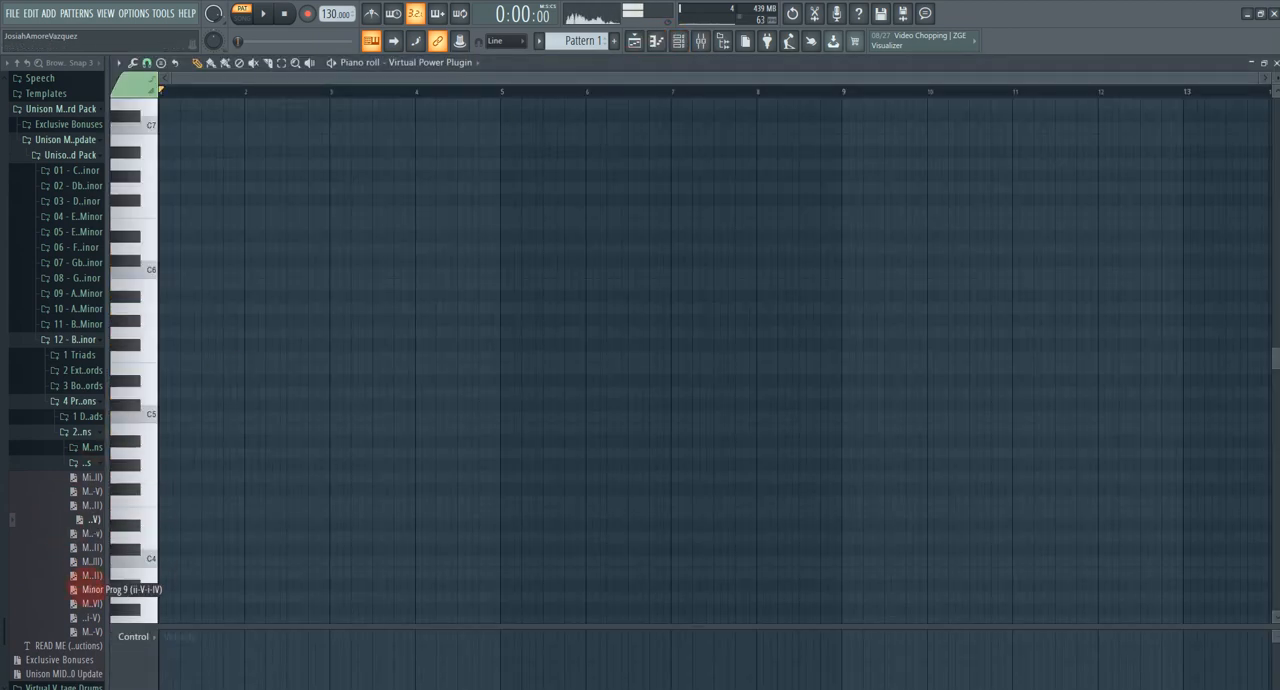
pyautogui.moveTo(268, 323); pyautogui.dragTo(363, 410)
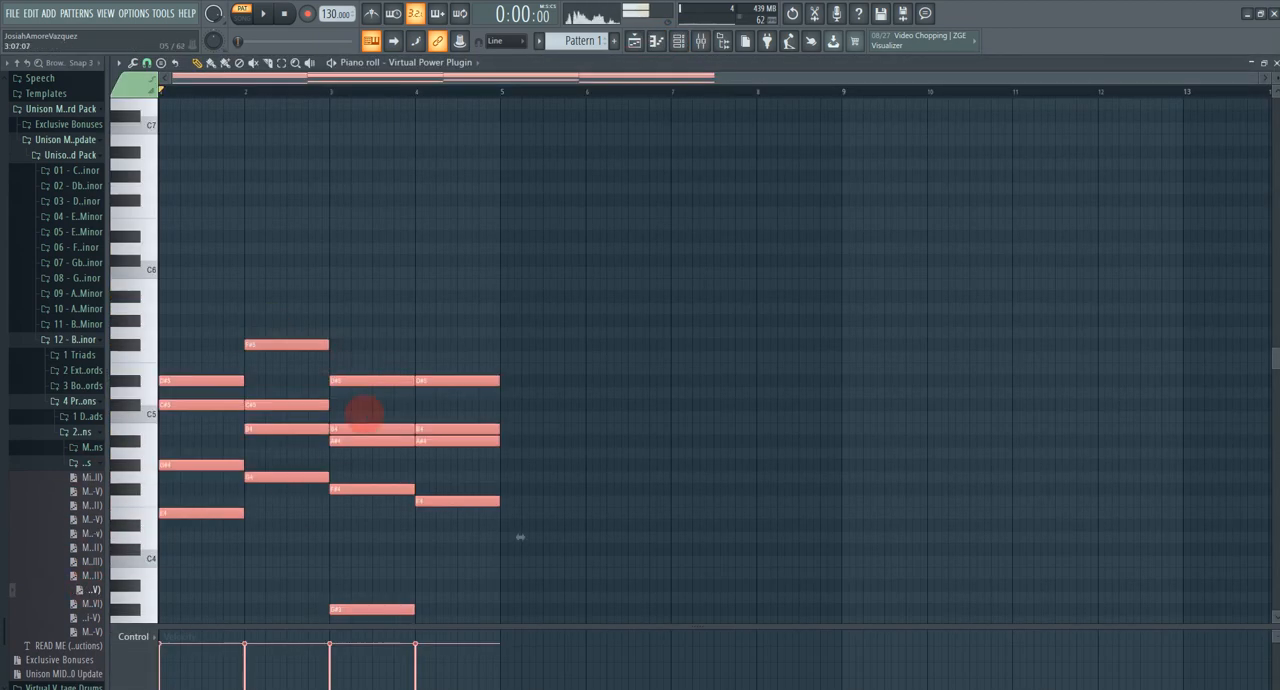
pyautogui.scroll(-4, 405, 240)
pyautogui.scroll(-2, 515, 390)
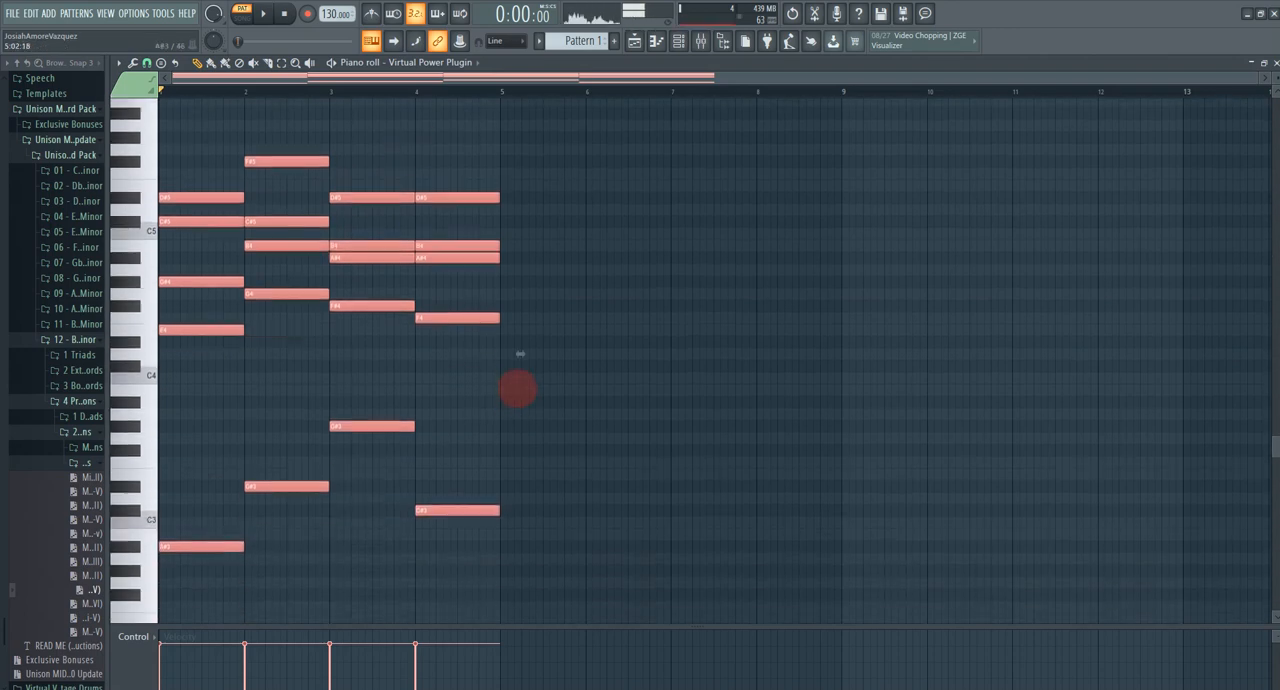
pyautogui.press('space')
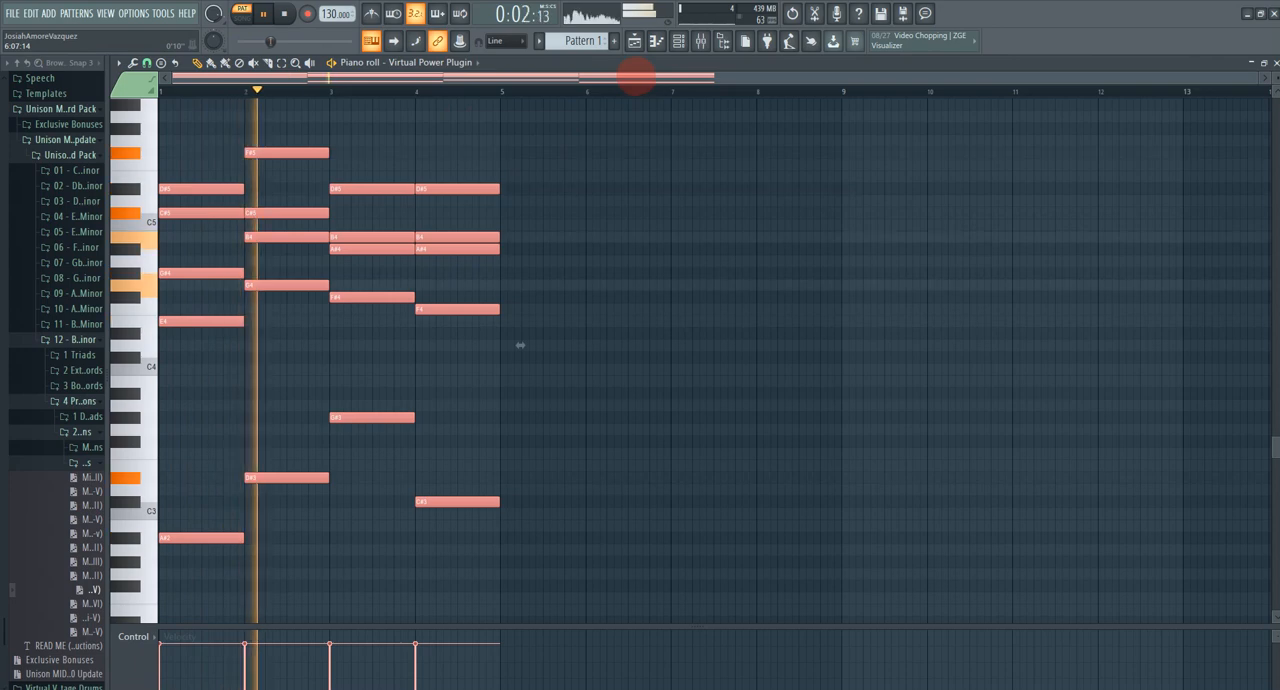
# Step: Load the Hear That Noise preset from the Techno, House pads in the Virtual Power Plugin and stop playback
pyautogui.click(678, 40)
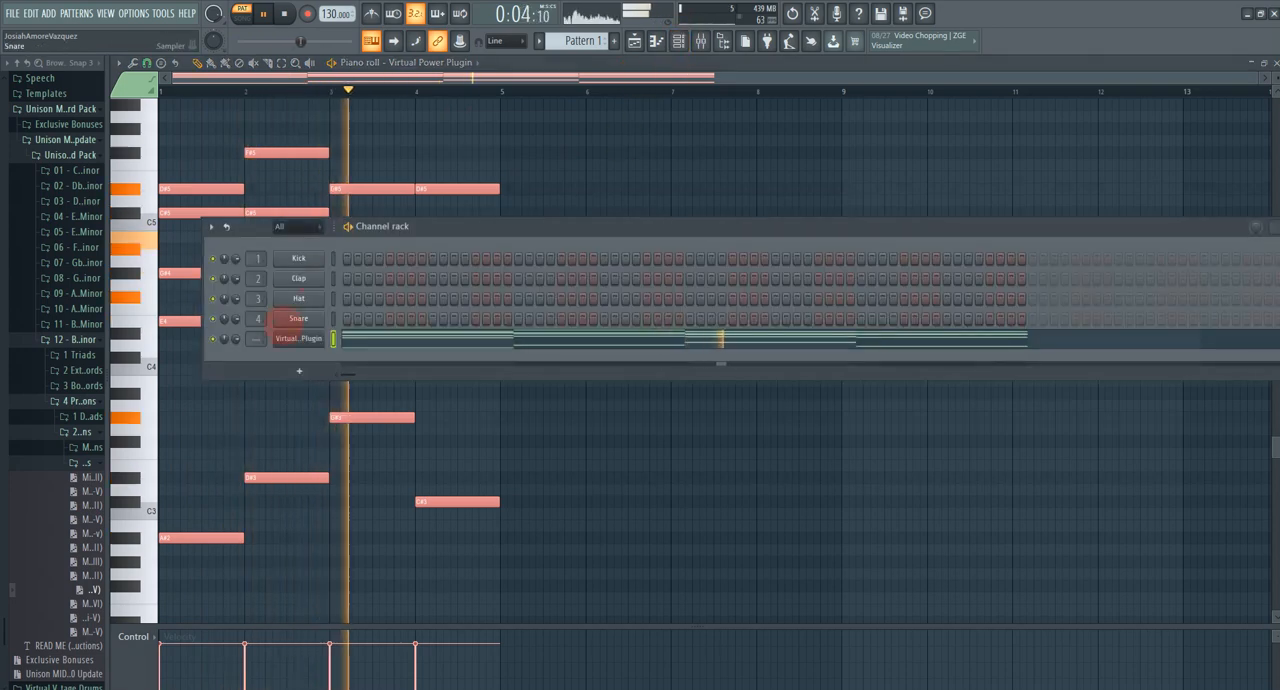
pyautogui.click(296, 338)
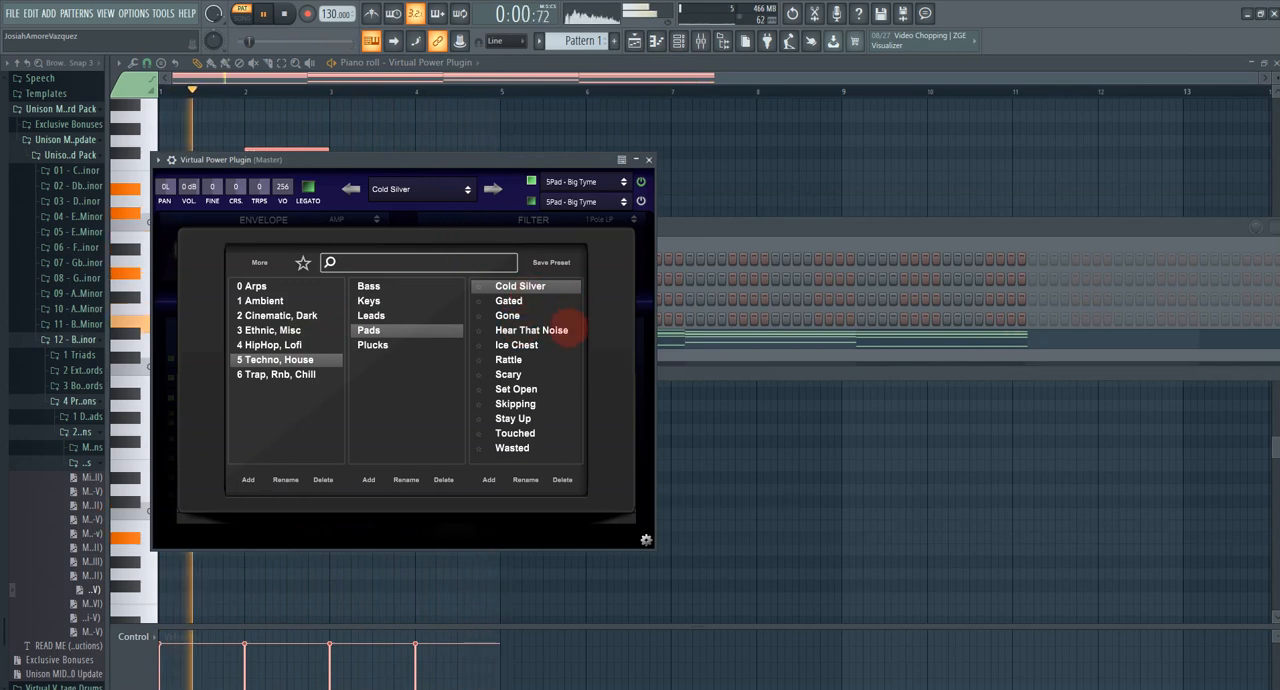
pyautogui.click(553, 329)
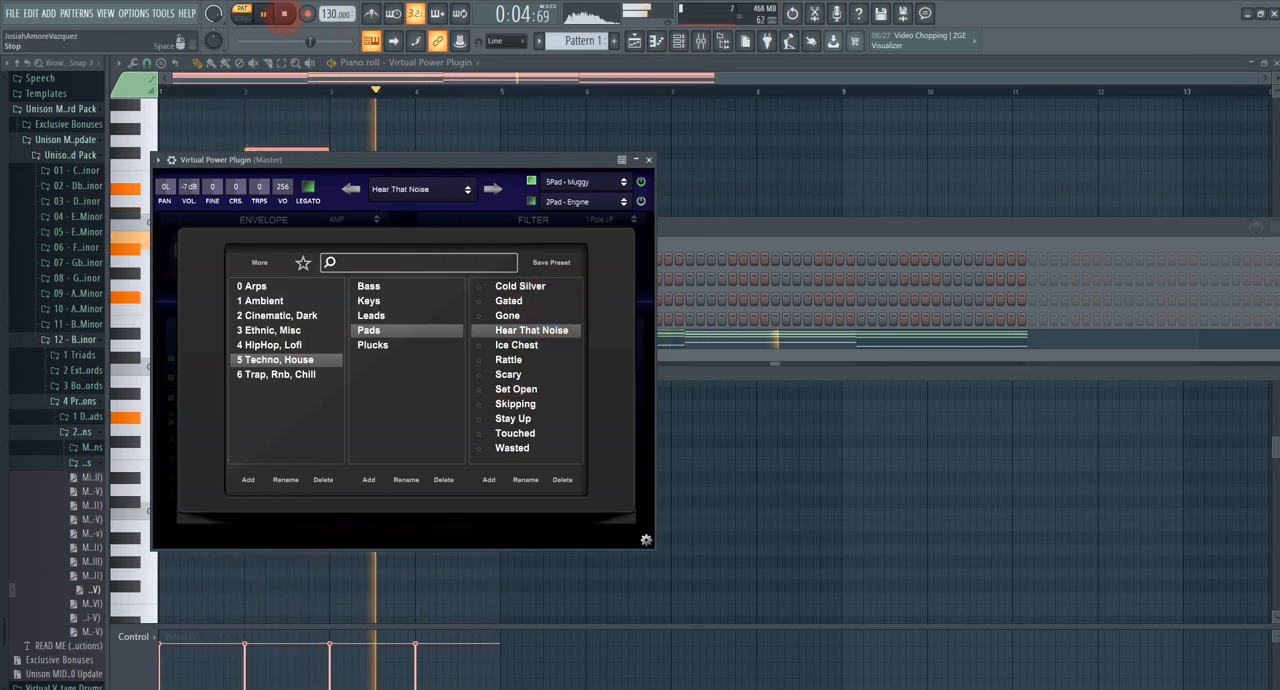
pyautogui.click(284, 14)
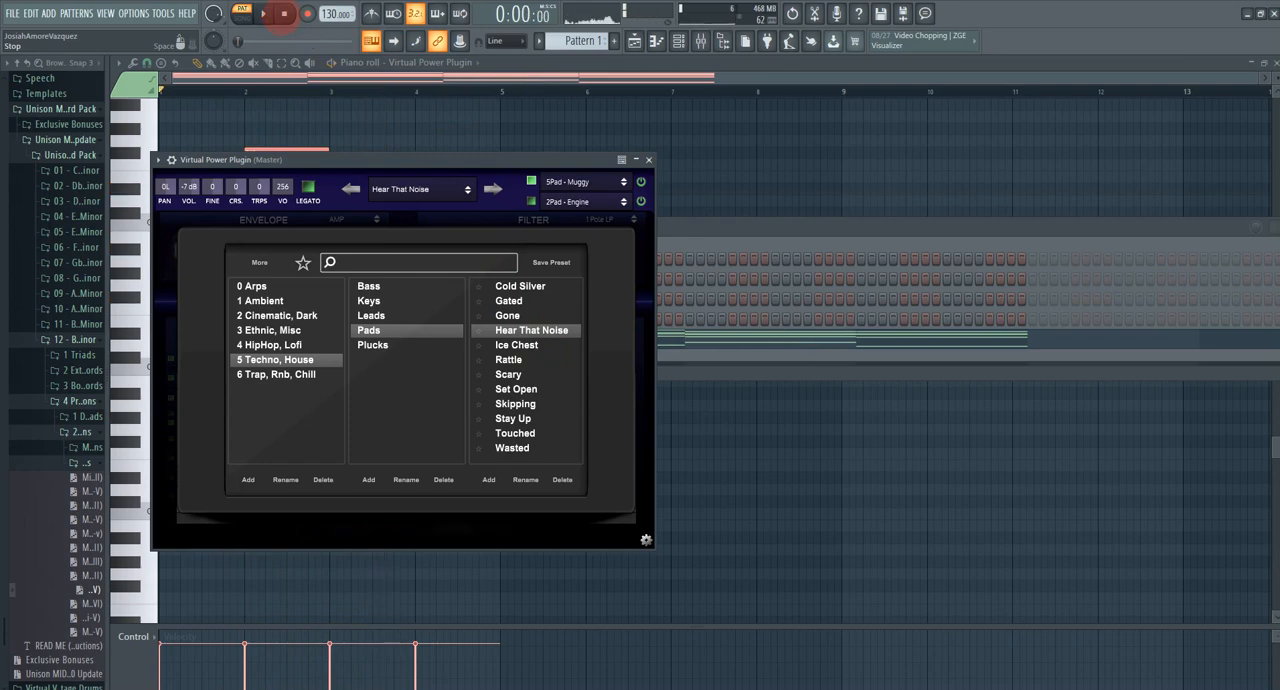
# Step: Close the preset browser, cycle through the plugin's skins and return to the blue grid skin
pyautogui.click(385, 176)
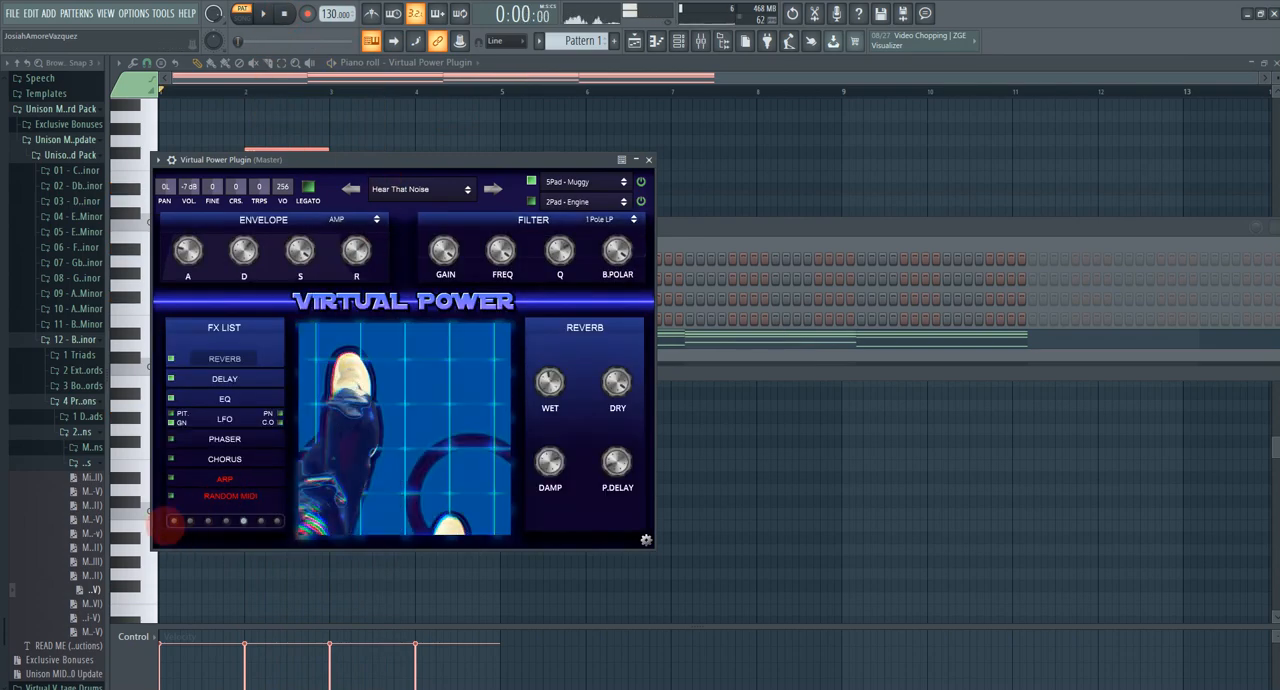
pyautogui.click(191, 521)
pyautogui.click(208, 521)
pyautogui.click(226, 521)
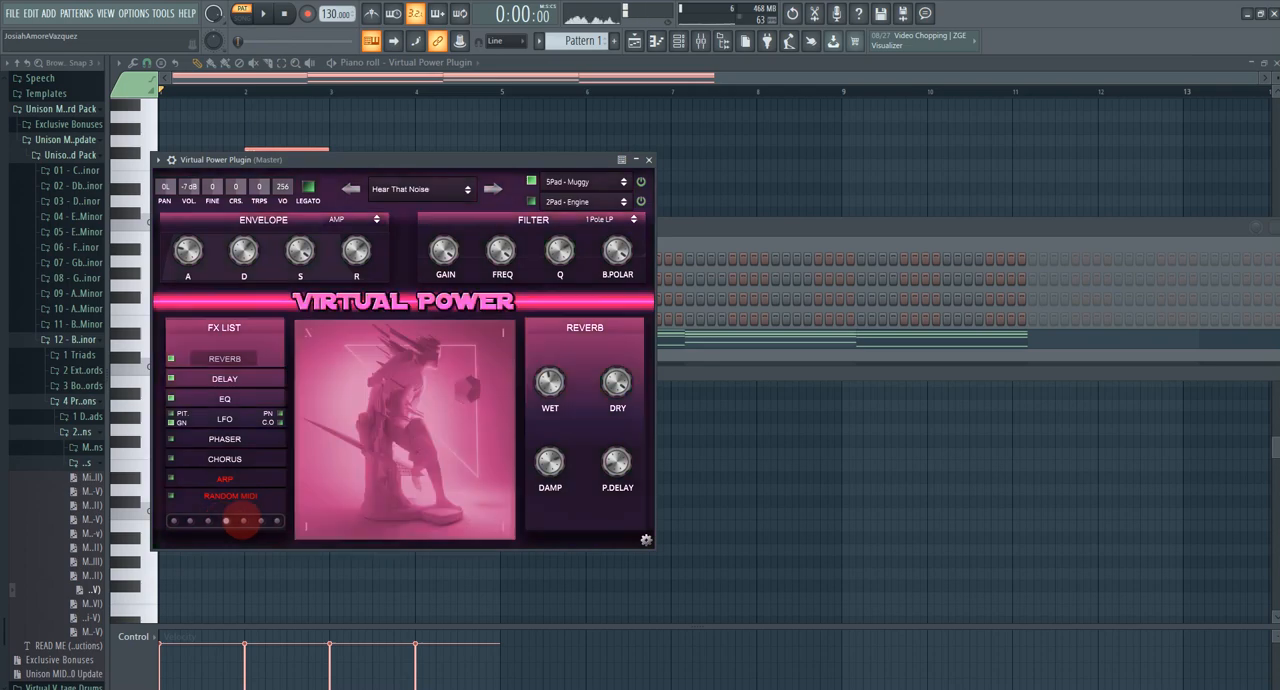
pyautogui.click(243, 521)
# Step: Move the plugin window lower, return to the piano roll and play the chord progression with the Hear That Noise preset
pyautogui.moveTo(386, 158); pyautogui.dragTo(489, 312)
pyautogui.click(398, 65)
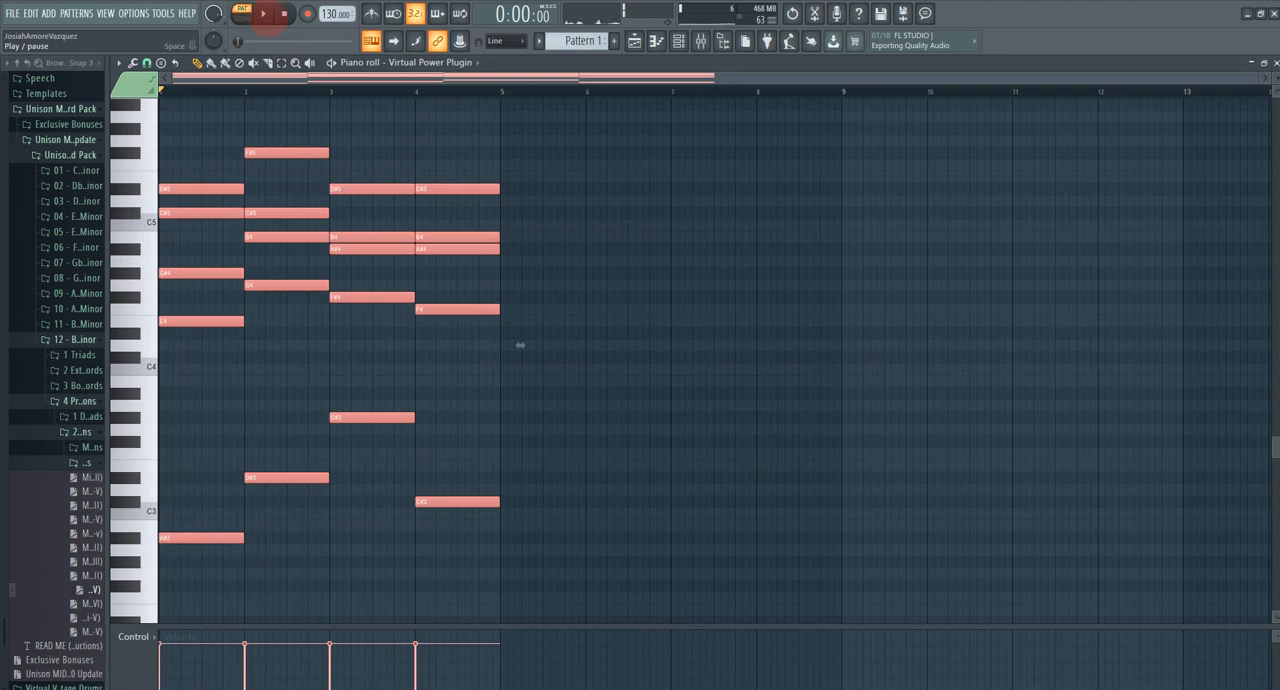
pyautogui.press('space')
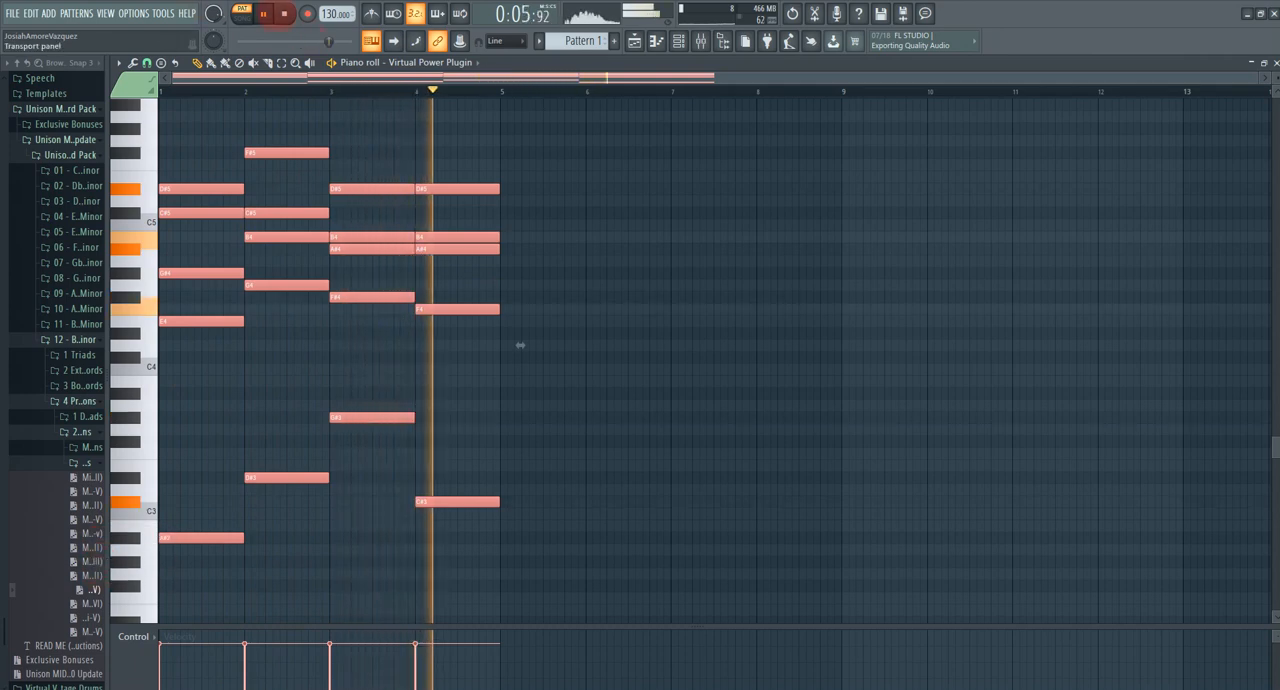
pyautogui.press('space')
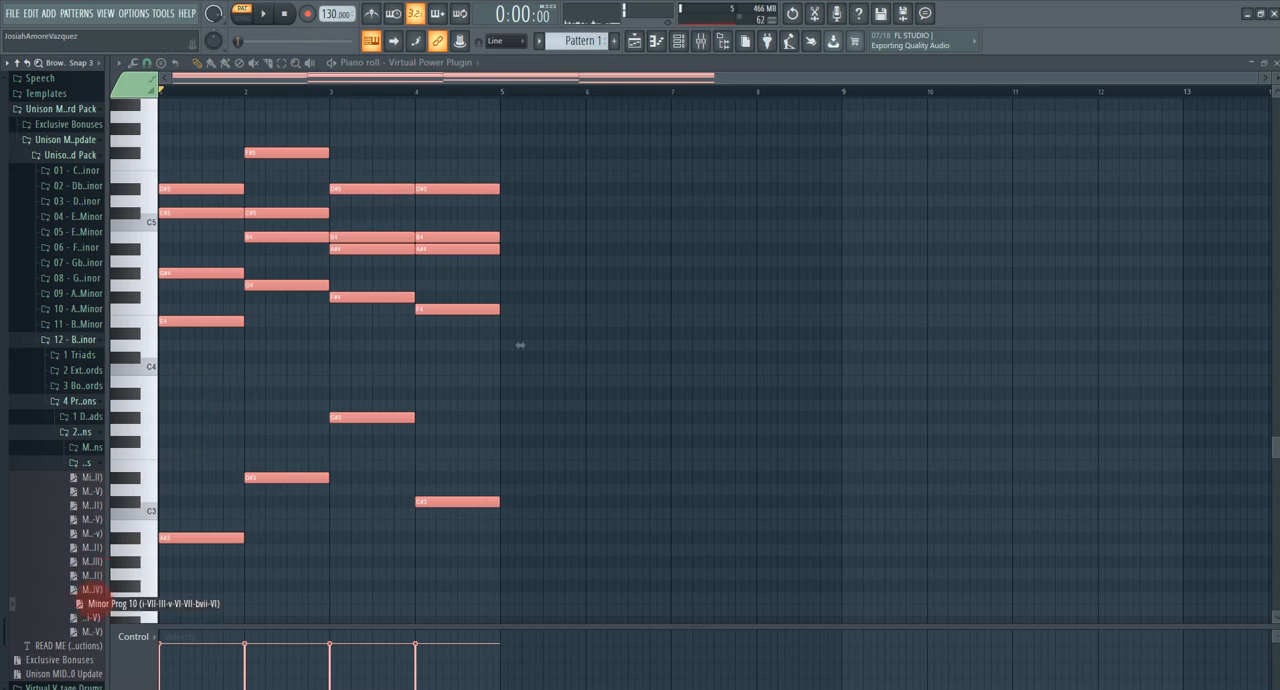
# Step: Replace the piano roll notes with another four-chord minor progression from the Unison MIDI pack and play it
pyautogui.moveTo(228, 395); pyautogui.dragTo(229, 394)
pyautogui.press('space')
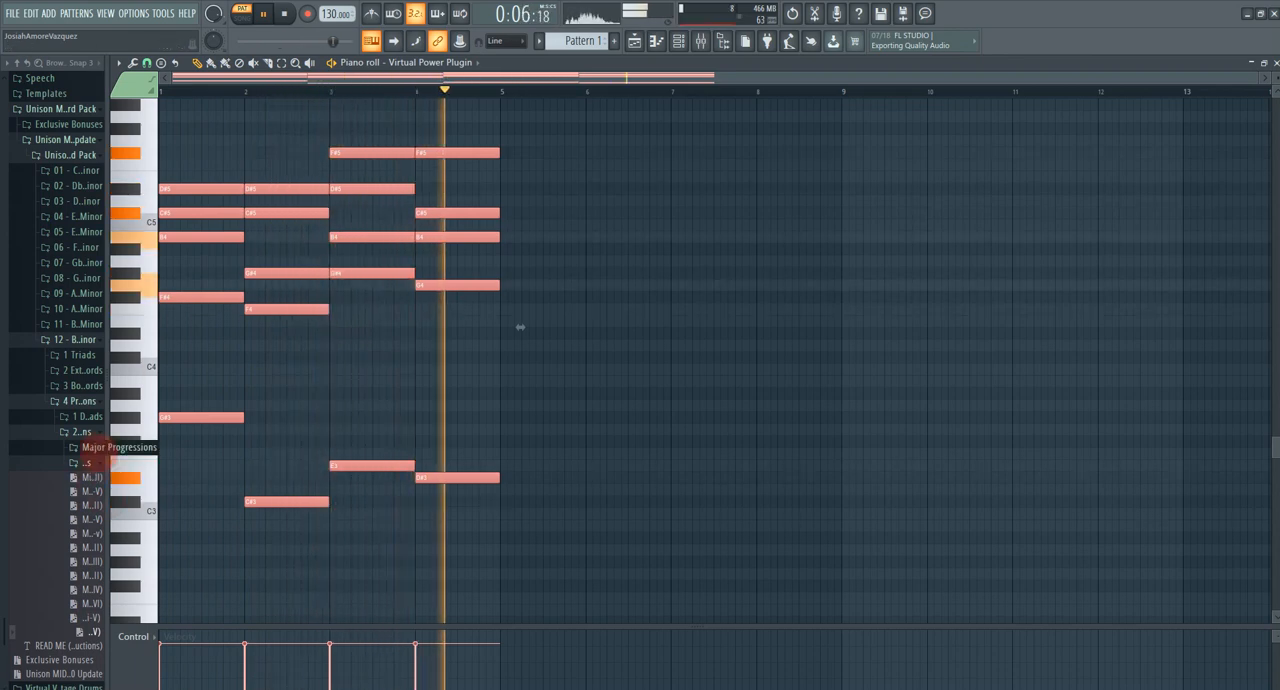
# Step: Expand the Major Progressions folder, stop playback and replace the piano roll notes with Major Prog 7 (I-bVI-I-bII)
pyautogui.click(92, 449)
pyautogui.press('space')
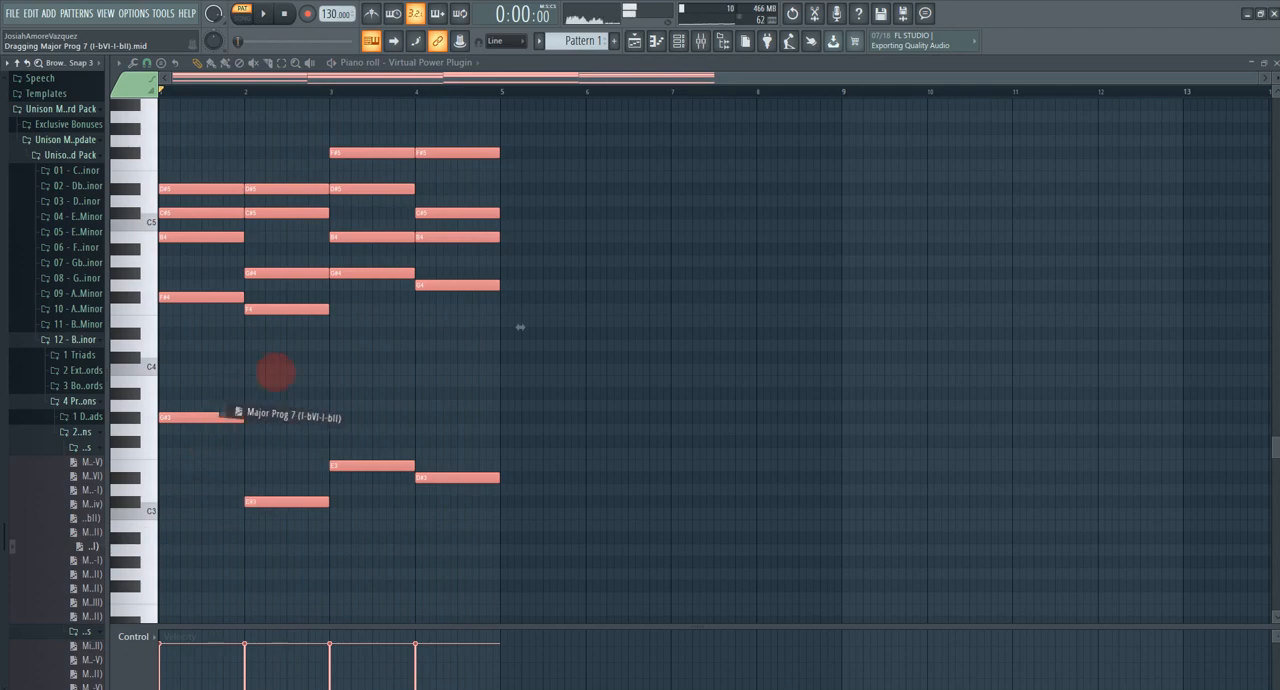
pyautogui.moveTo(275, 372); pyautogui.dragTo(327, 348)
# Step: Open the Virtual Power Plugin's preset browser and load the No Trouble preset from the Trap, Rnb, Chill pads
pyautogui.click(678, 40)
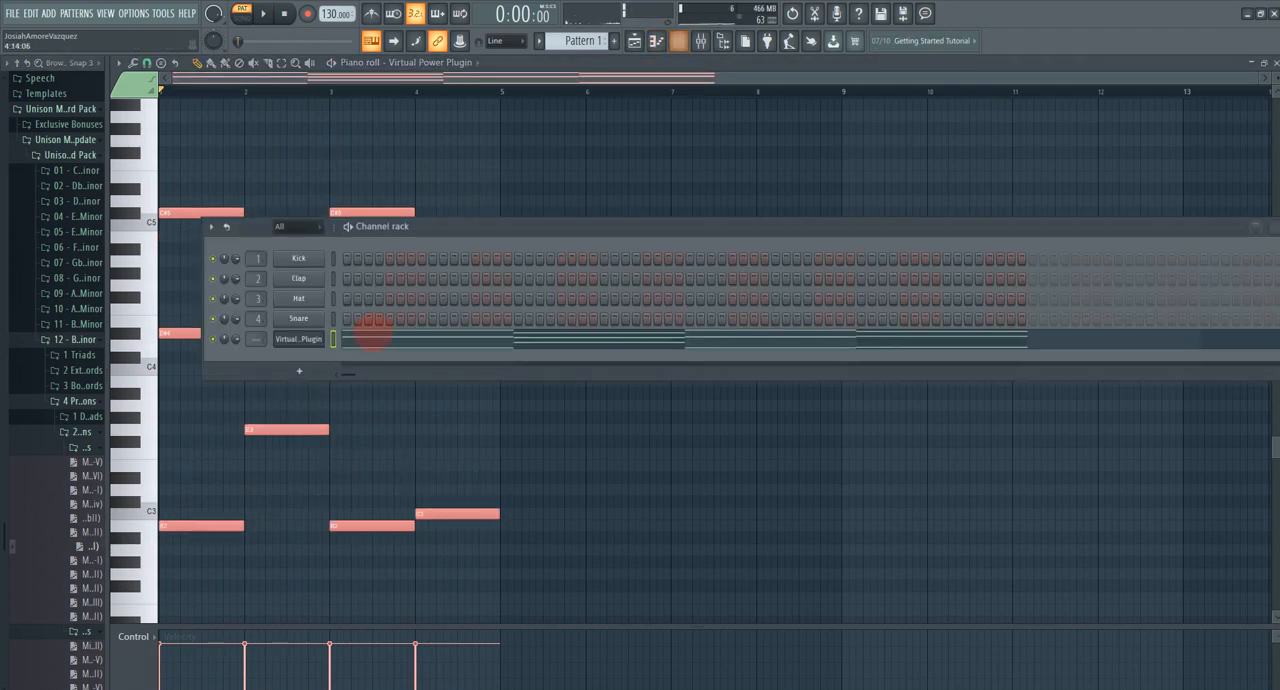
pyautogui.click(298, 338)
pyautogui.click(401, 415)
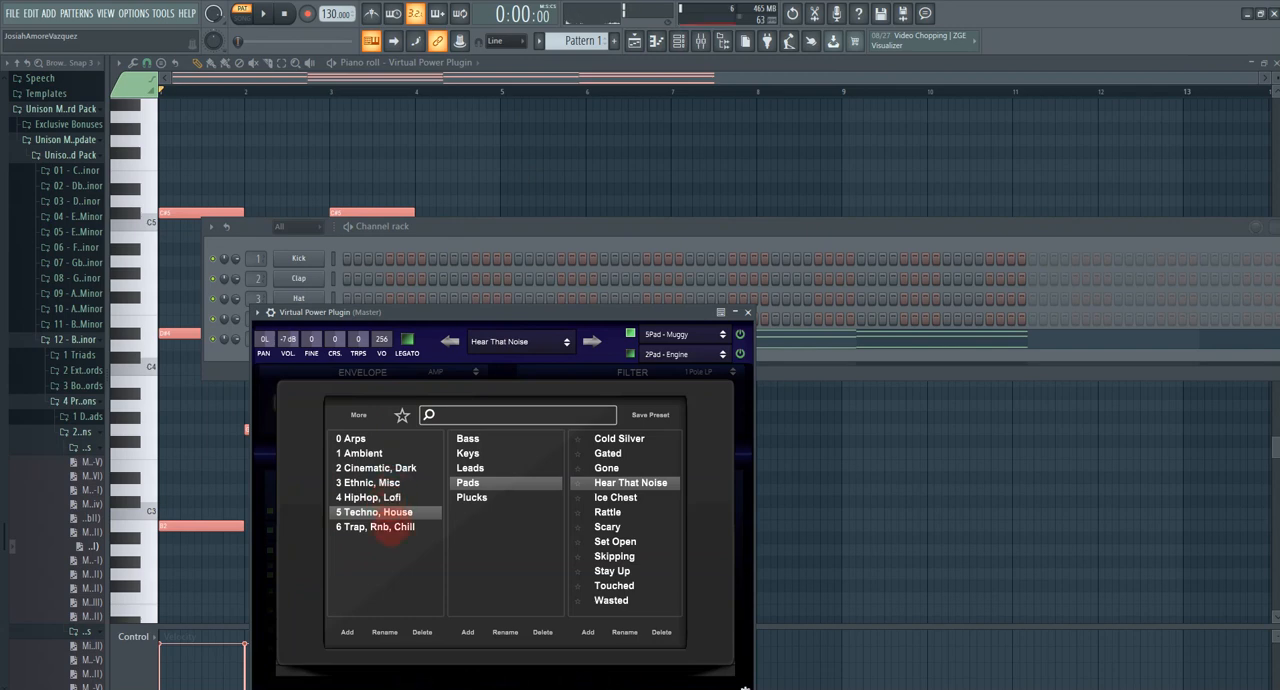
pyautogui.click(383, 529)
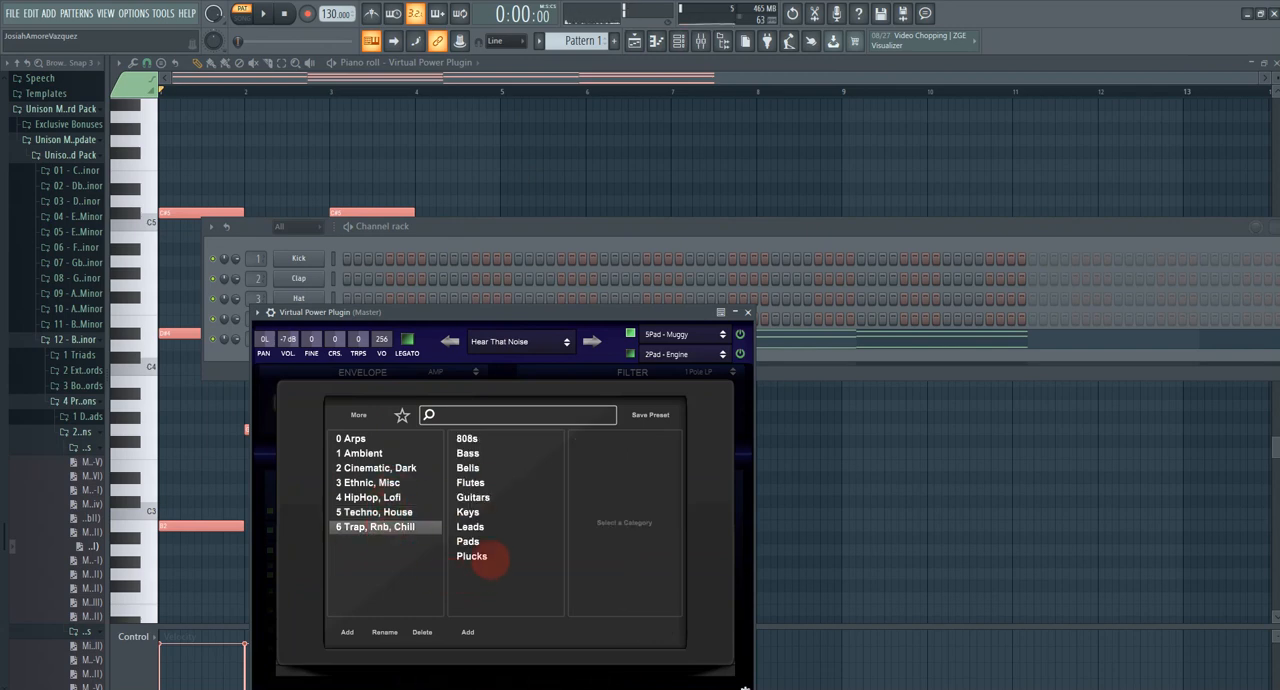
pyautogui.click(470, 542)
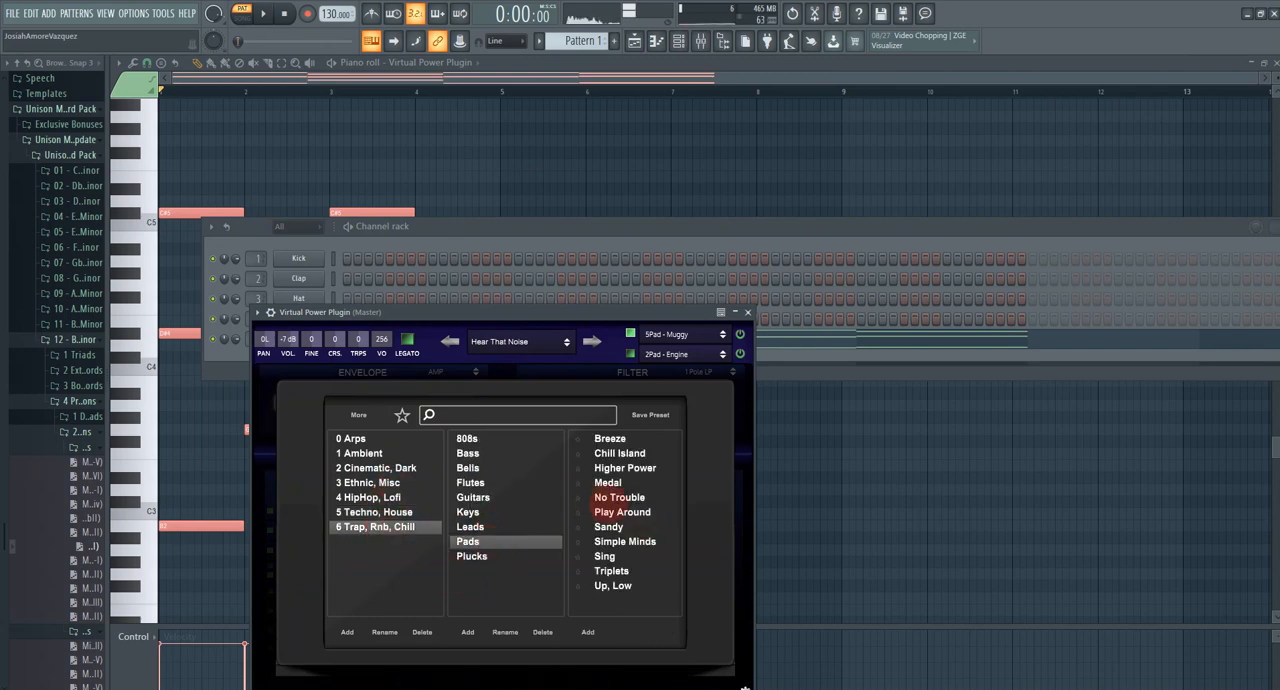
pyautogui.click(618, 497)
# Step: Play the major progression with the No Trouble preset, bring the piano roll to the front and stop playback
pyautogui.press('space')
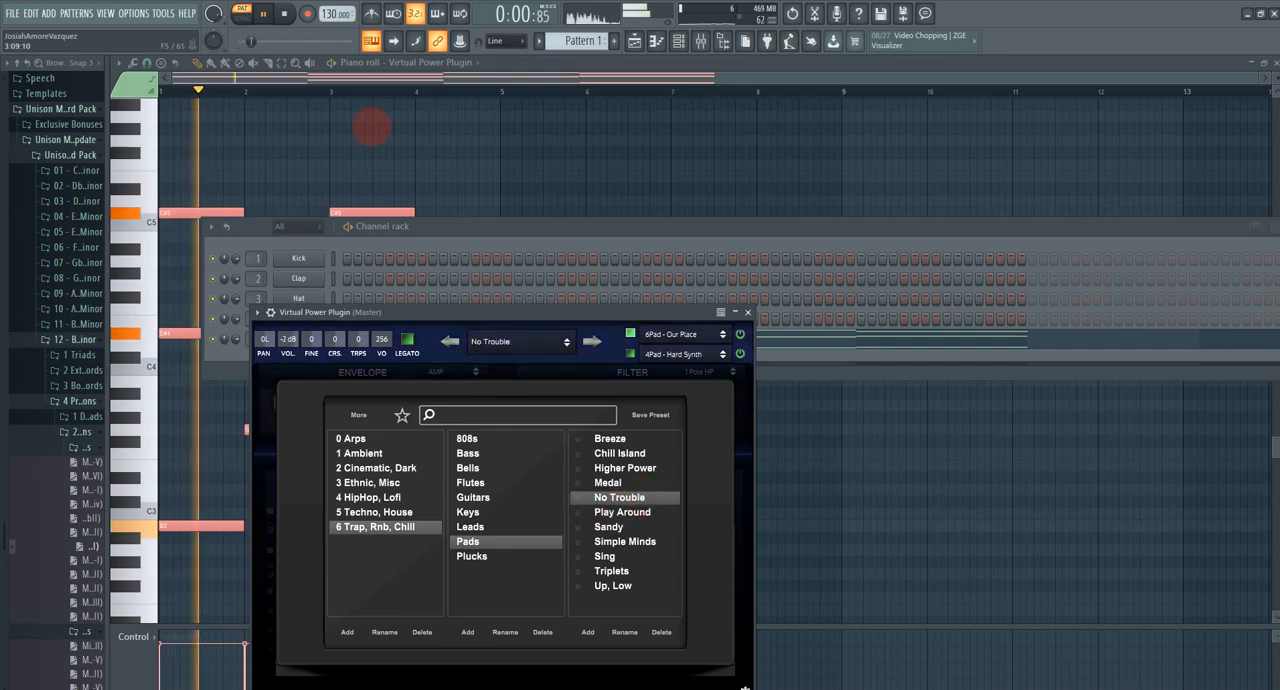
pyautogui.click(370, 85)
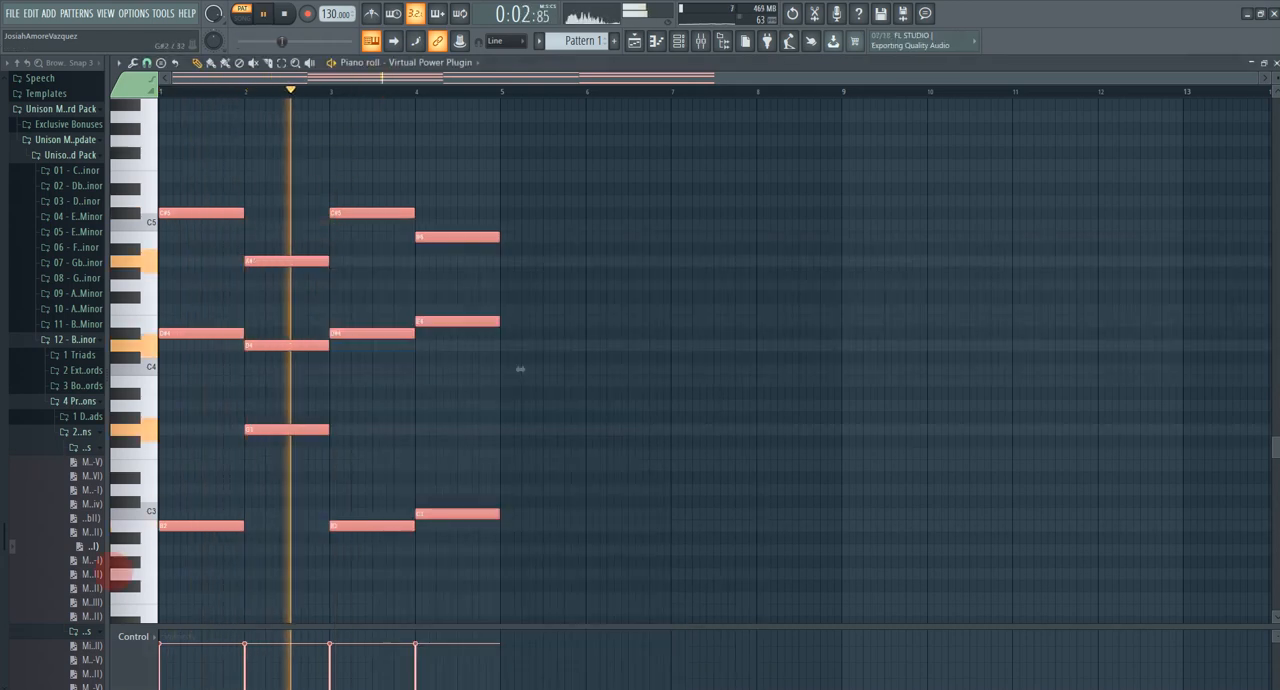
pyautogui.press('space')
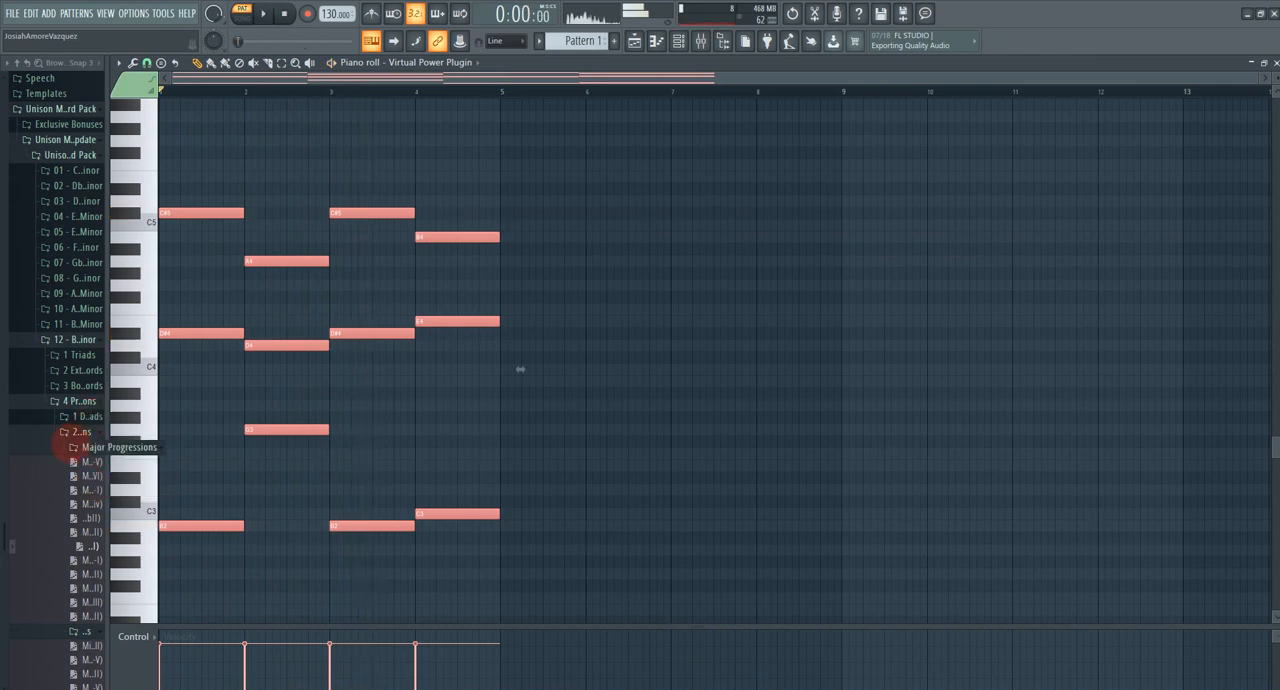
# Step: Collapse the current Advanced Progressions folder and expand the 05 key folder down to its advanced minor progressions
pyautogui.click(86, 447)
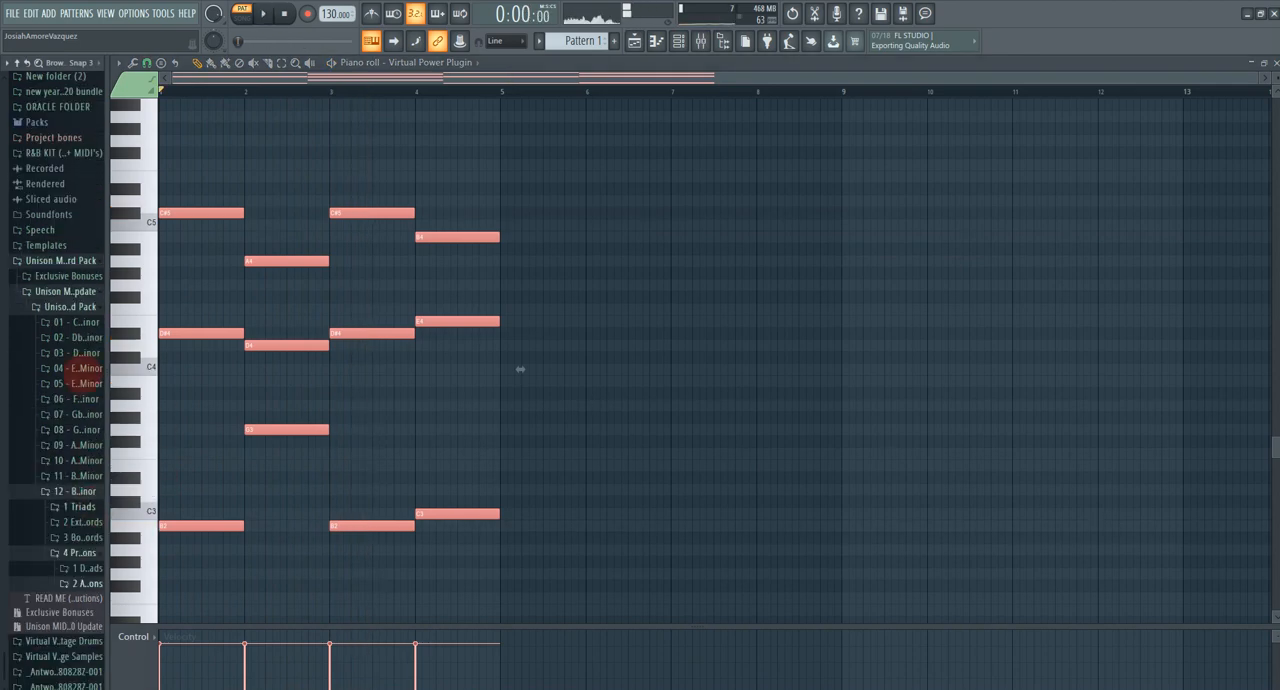
pyautogui.click(70, 383)
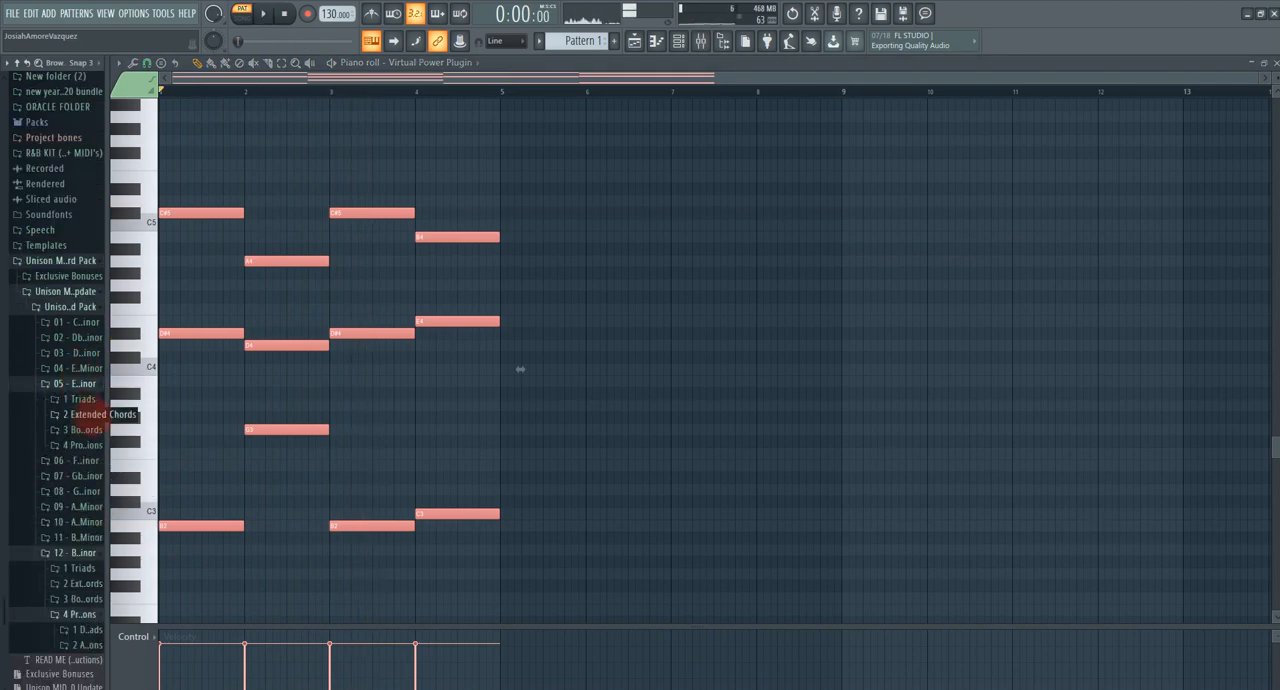
pyautogui.click(86, 445)
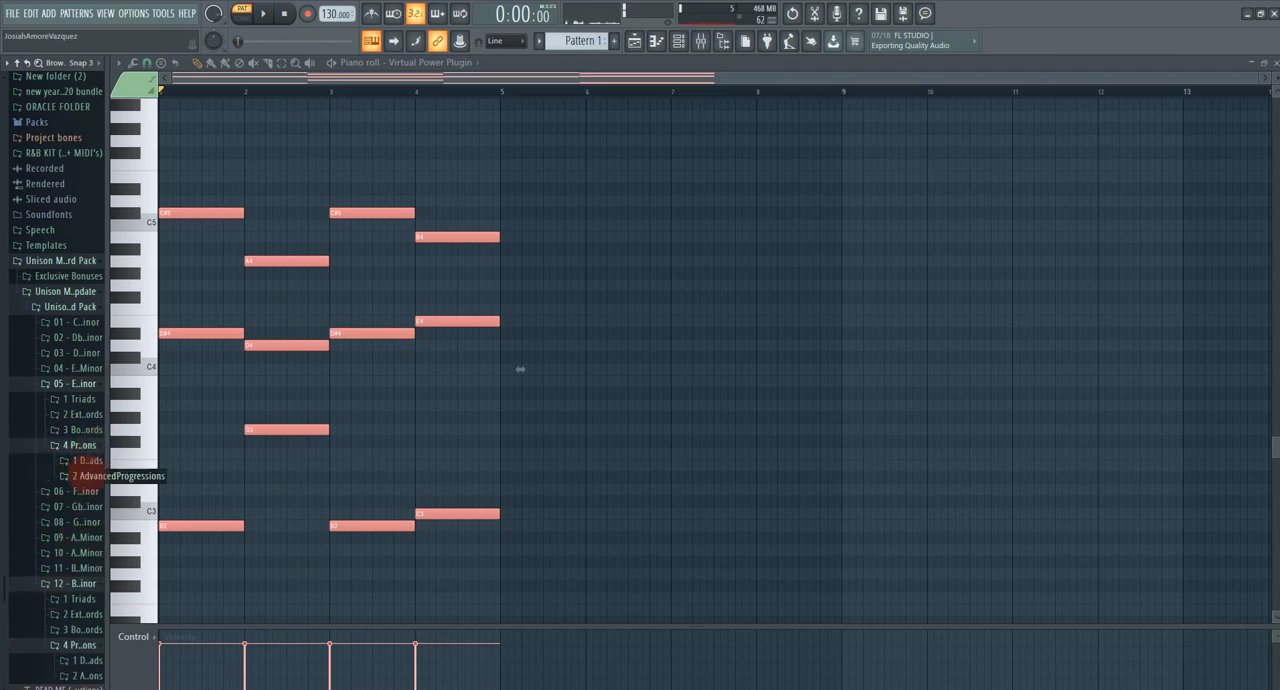
pyautogui.click(84, 476)
pyautogui.click(74, 507)
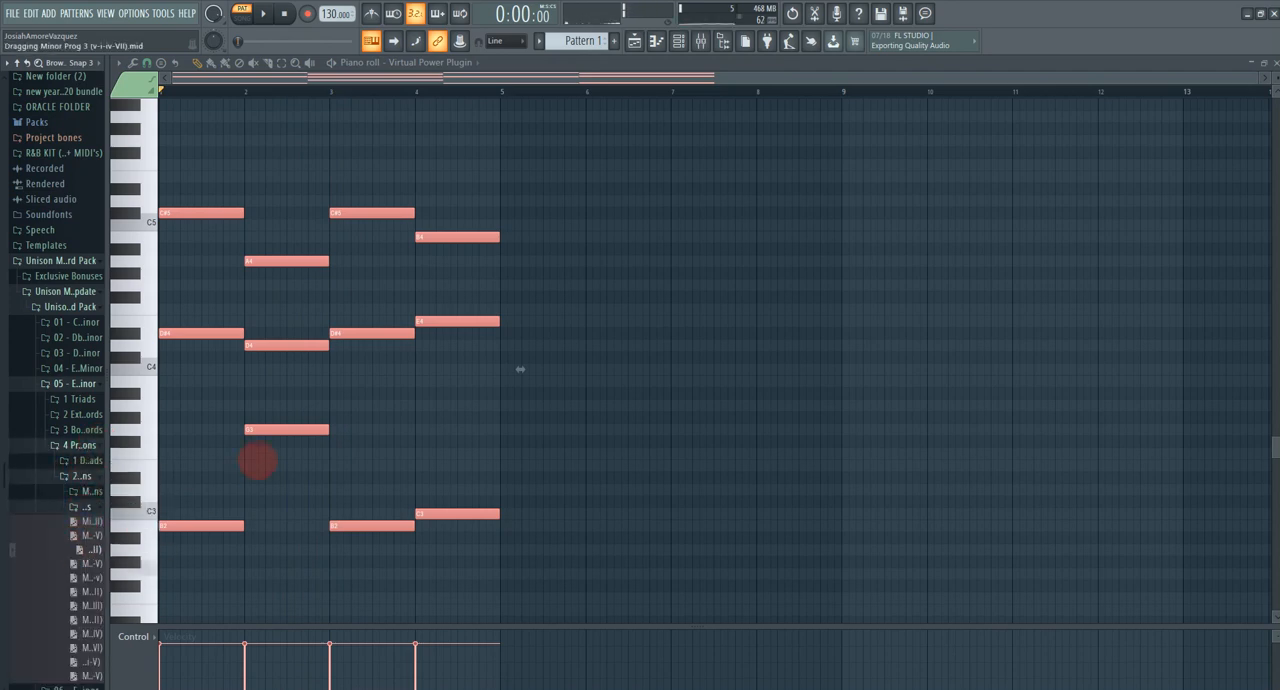
# Step: Replace the piano roll notes with Minor Prog 3 (v-i-iv-VII), play the progression and stop playback
pyautogui.moveTo(257, 460); pyautogui.dragTo(262, 462)
pyautogui.scroll(3, 300, 277)
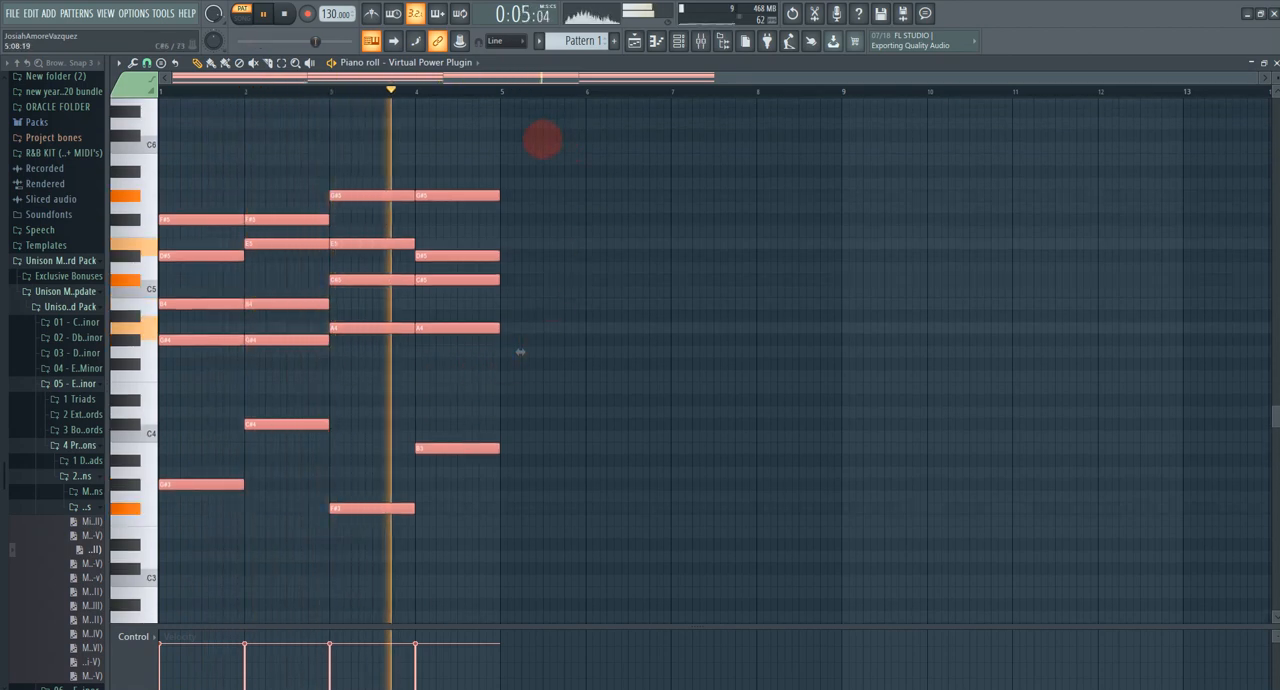
pyautogui.press('space')
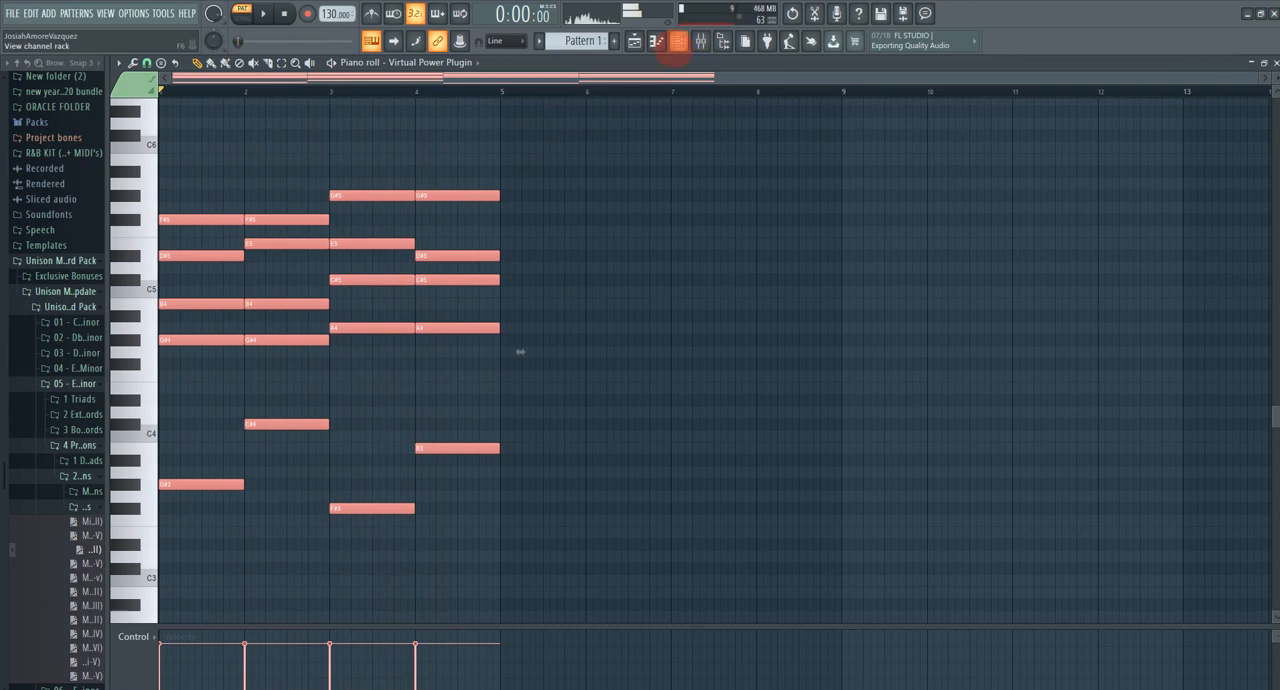
# Step: Open the Virtual Power Plugin from the channel rack and load the My Wish preset from the Techno, House plucks
pyautogui.click(678, 40)
pyautogui.click(300, 338)
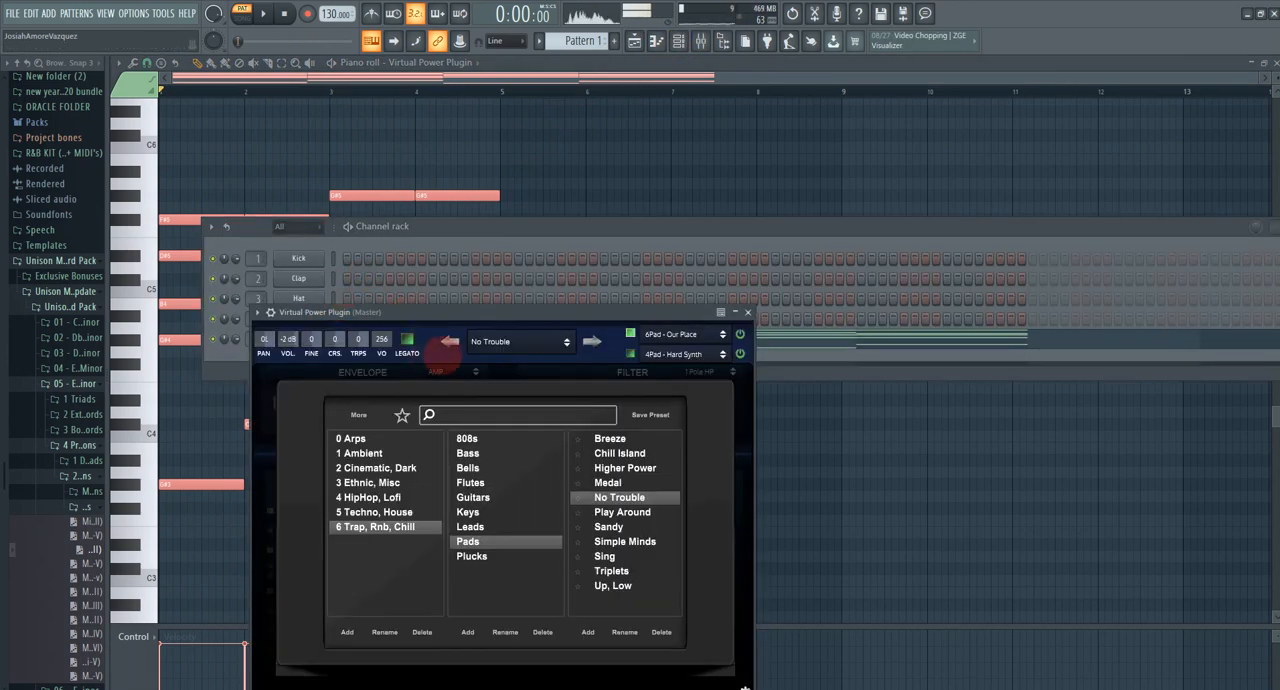
pyautogui.click(438, 511)
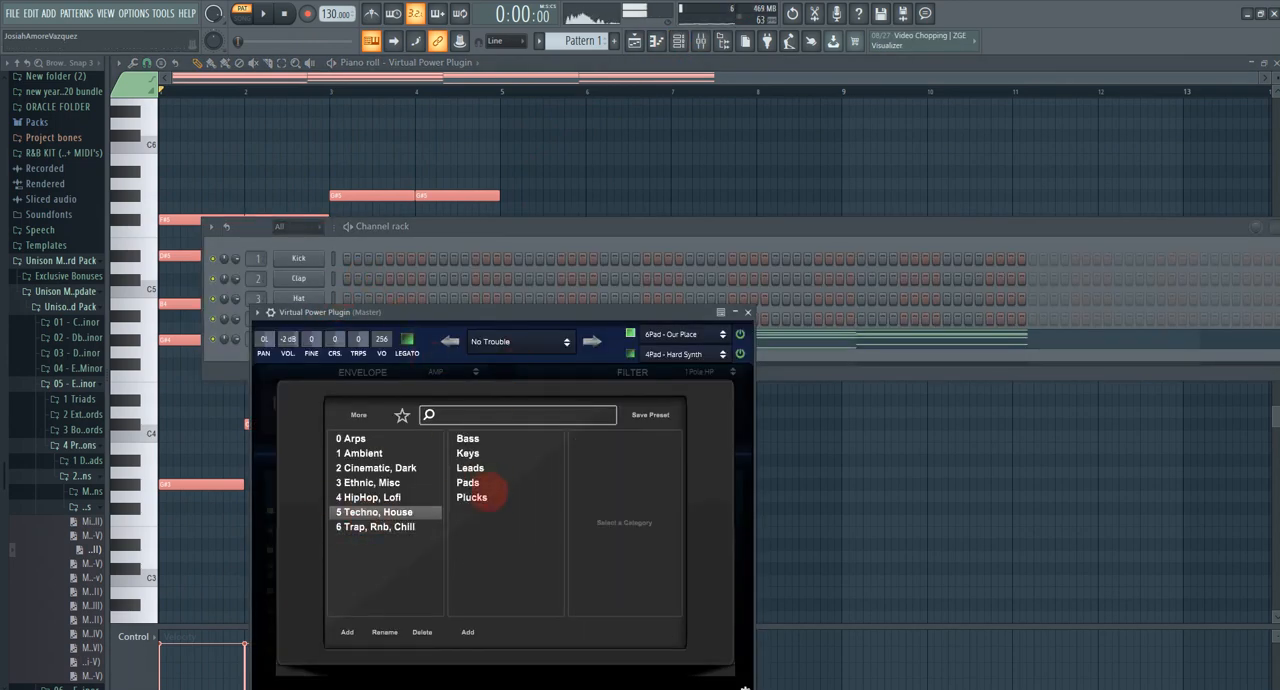
pyautogui.click(472, 497)
pyautogui.click(615, 541)
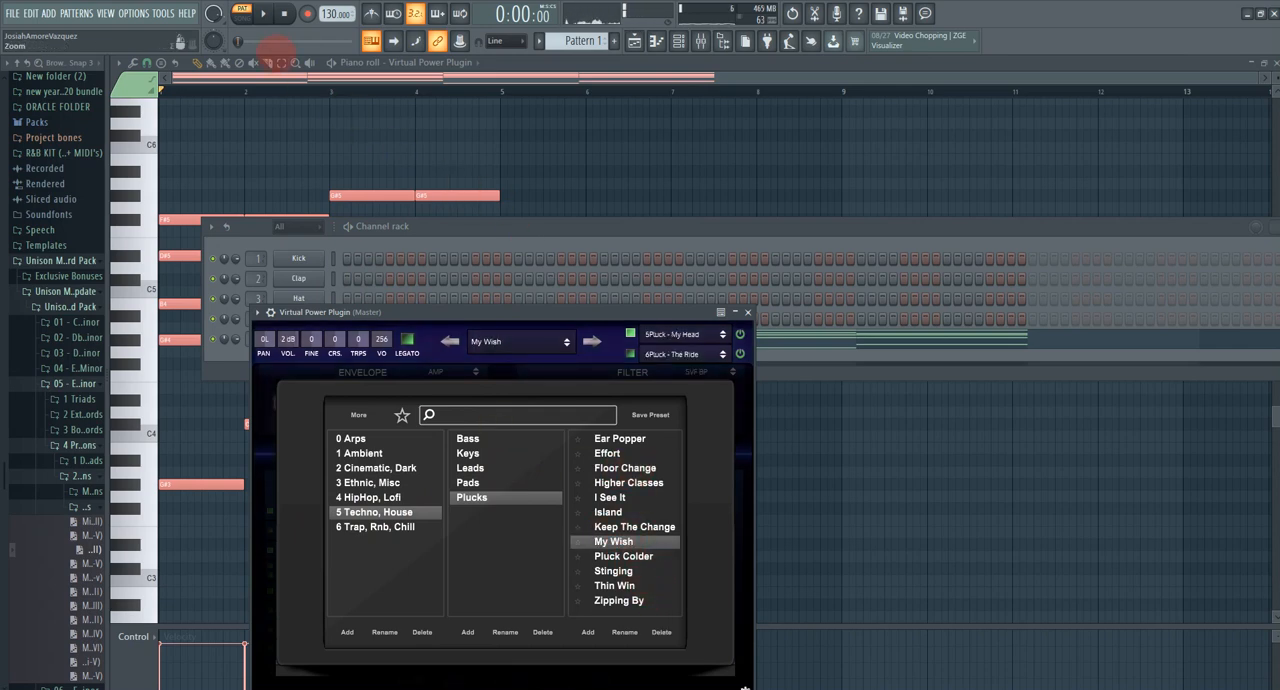
# Step: Play the progression, switch to the Higher Classes pluck preset and close the preset browser
pyautogui.click(263, 14)
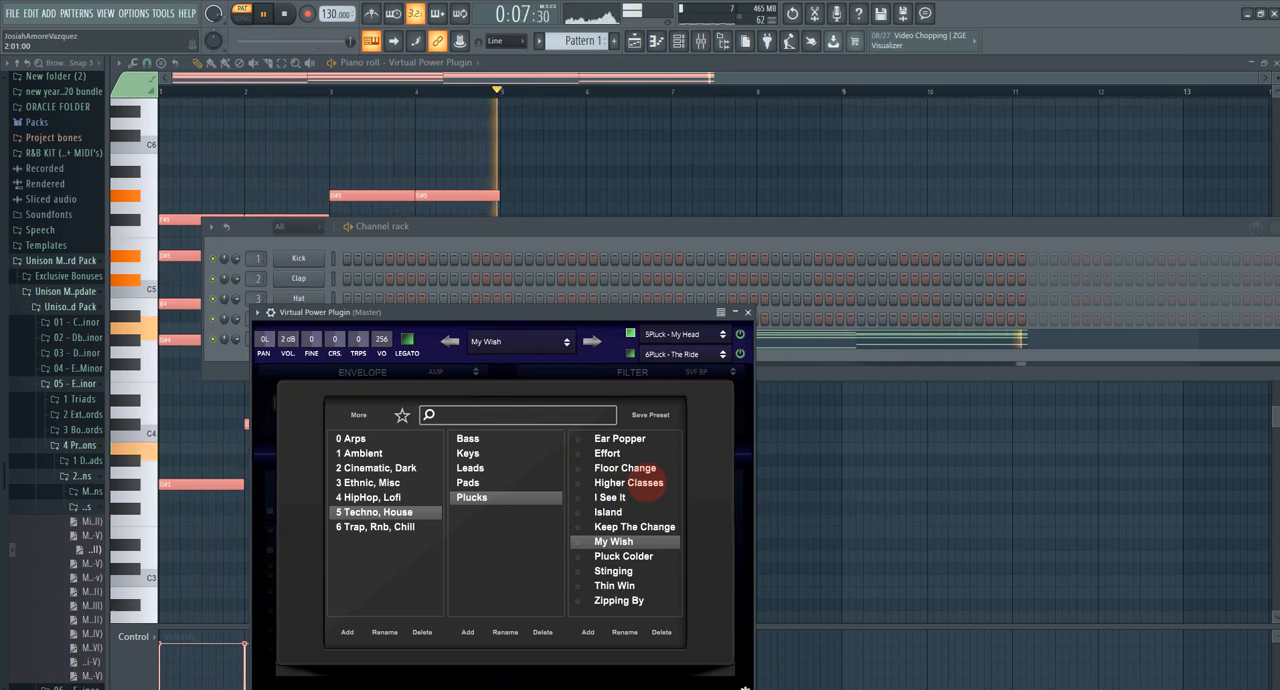
pyautogui.click(645, 482)
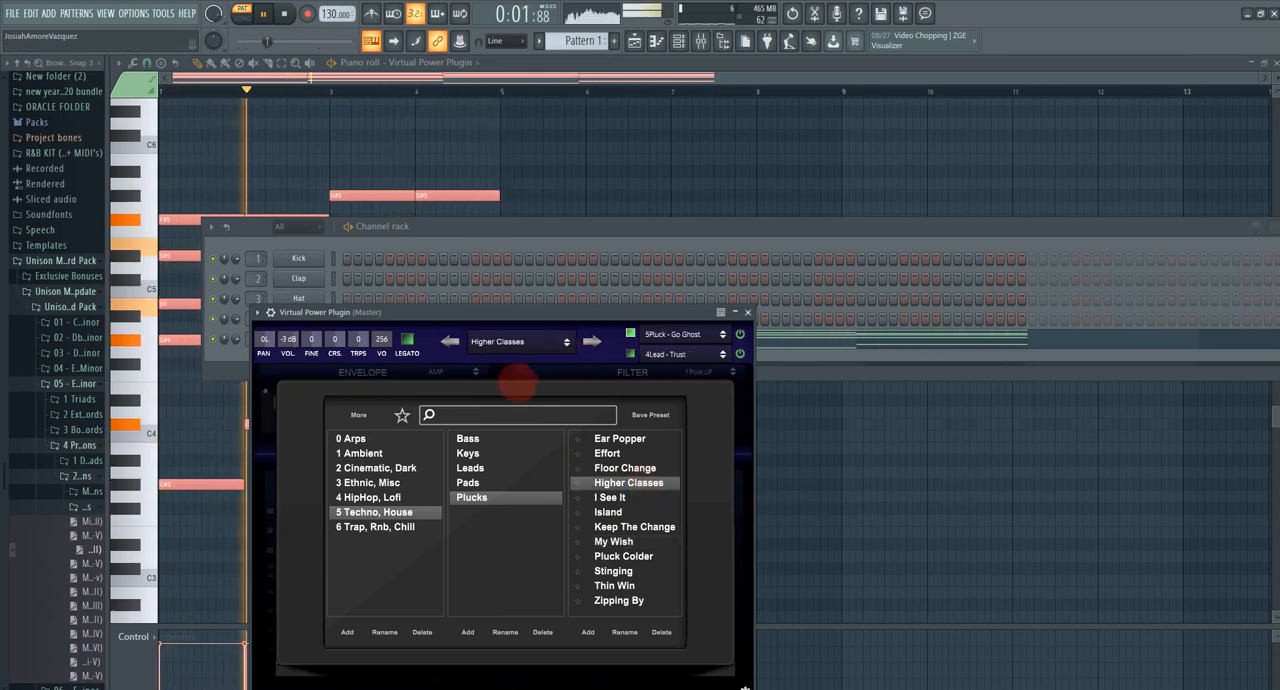
pyautogui.click(503, 334)
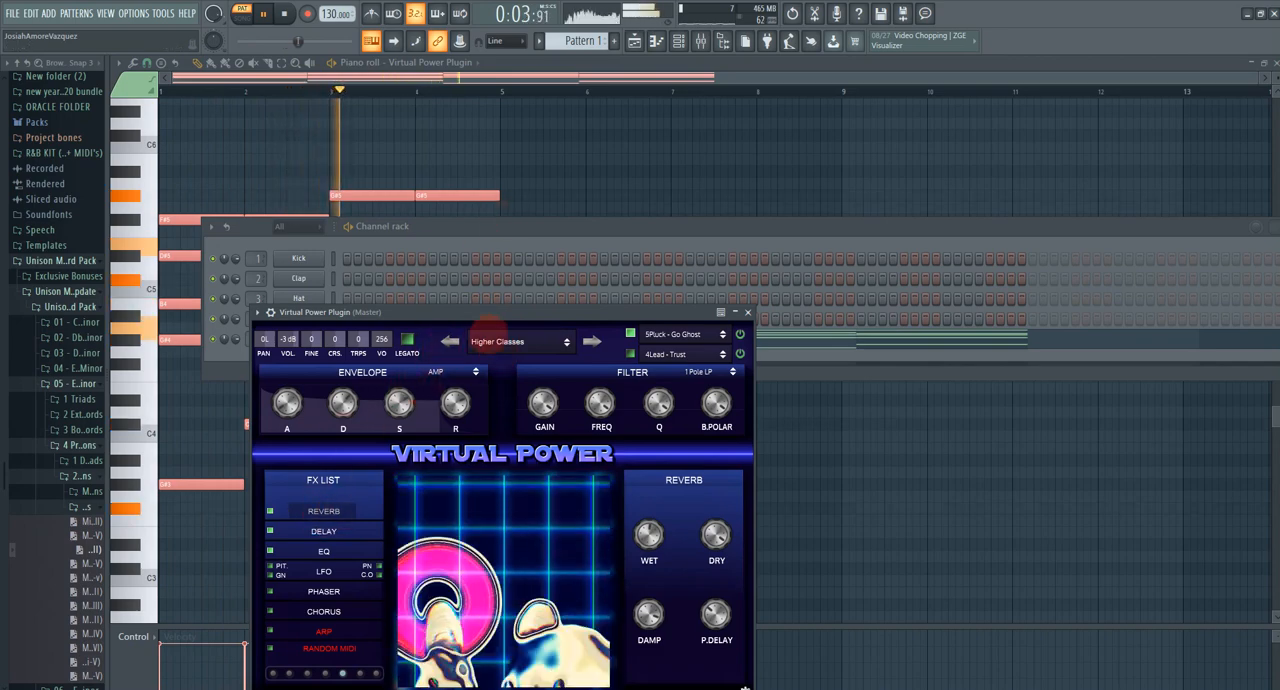
# Step: Load the One Time preset from the Cinematic, Dark flutes during playback and return to the plugin's main view
pyautogui.click(493, 336)
pyautogui.click(360, 453)
pyautogui.click(395, 468)
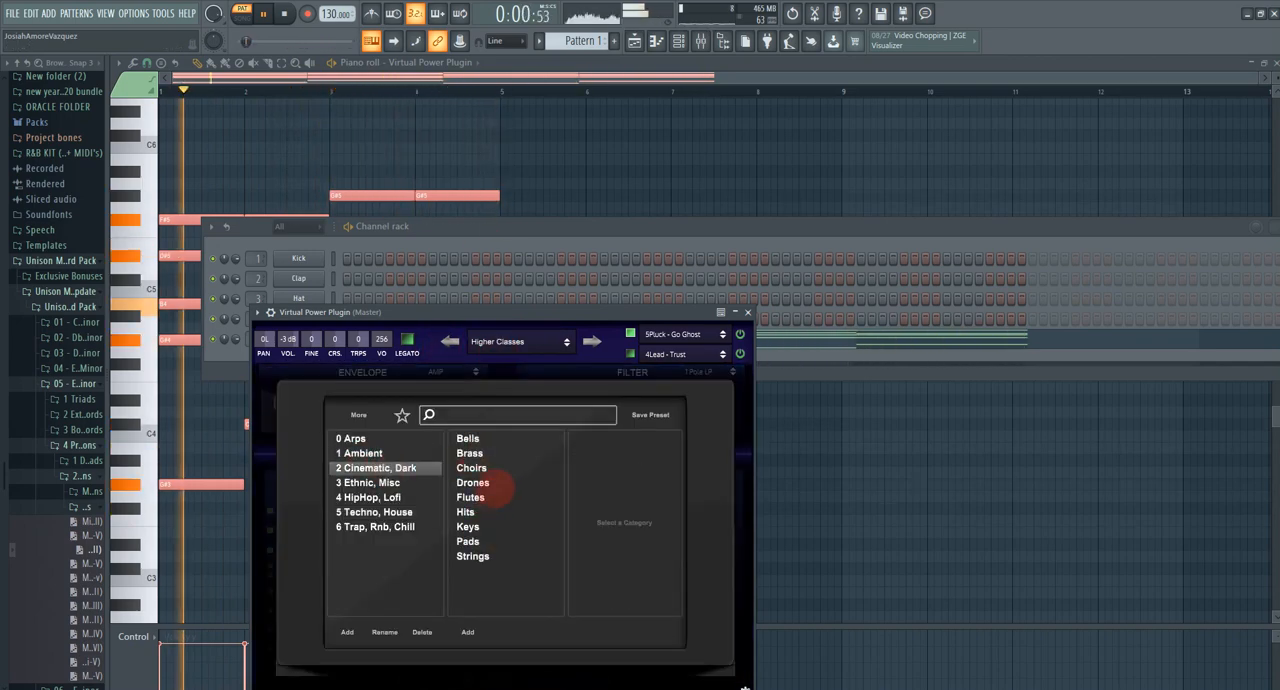
pyautogui.click(505, 496)
pyautogui.click(634, 484)
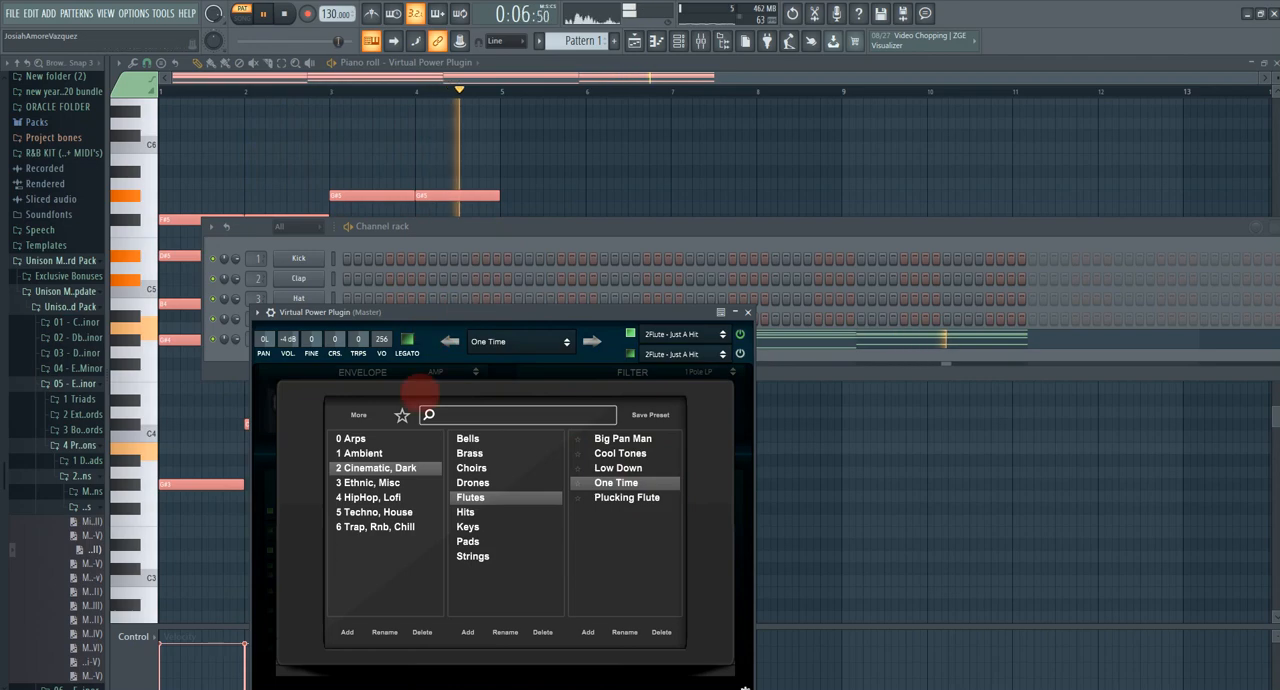
pyautogui.click(508, 341)
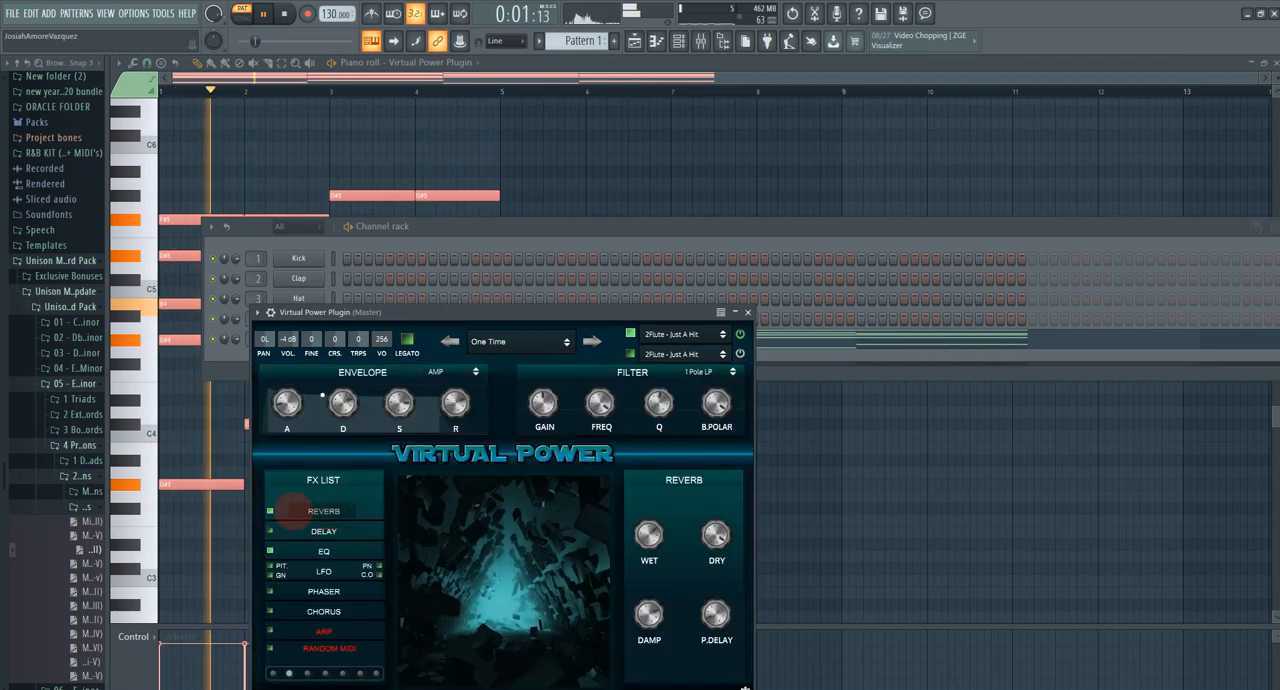
# Step: Move the Virtual Power window up so it is fully visible and show its available filter types
pyautogui.moveTo(603, 313); pyautogui.dragTo(597, 212)
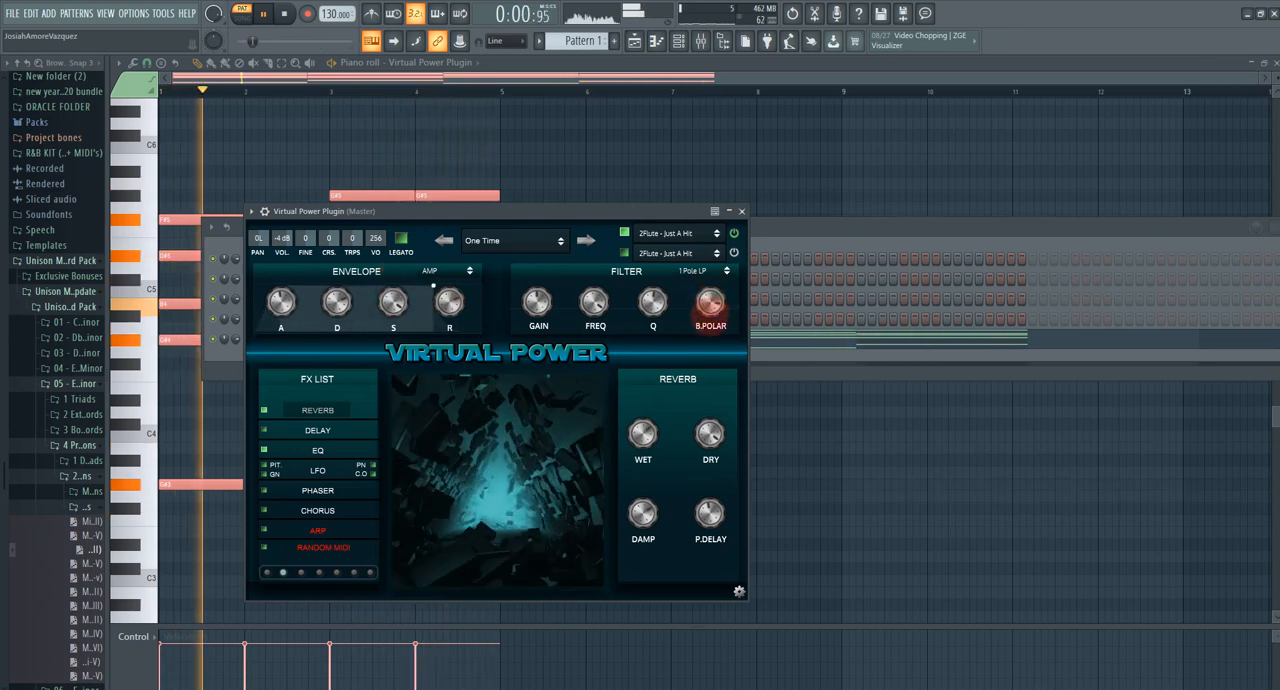
pyautogui.click(692, 271)
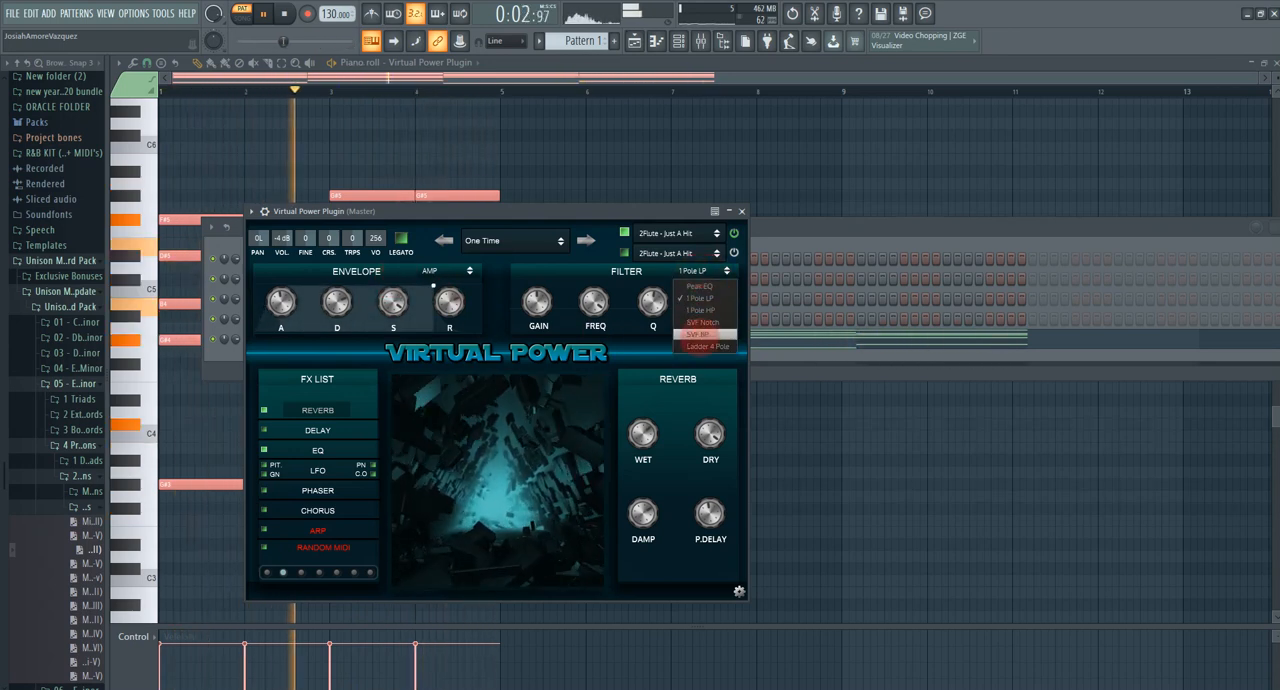
pyautogui.click(592, 301)
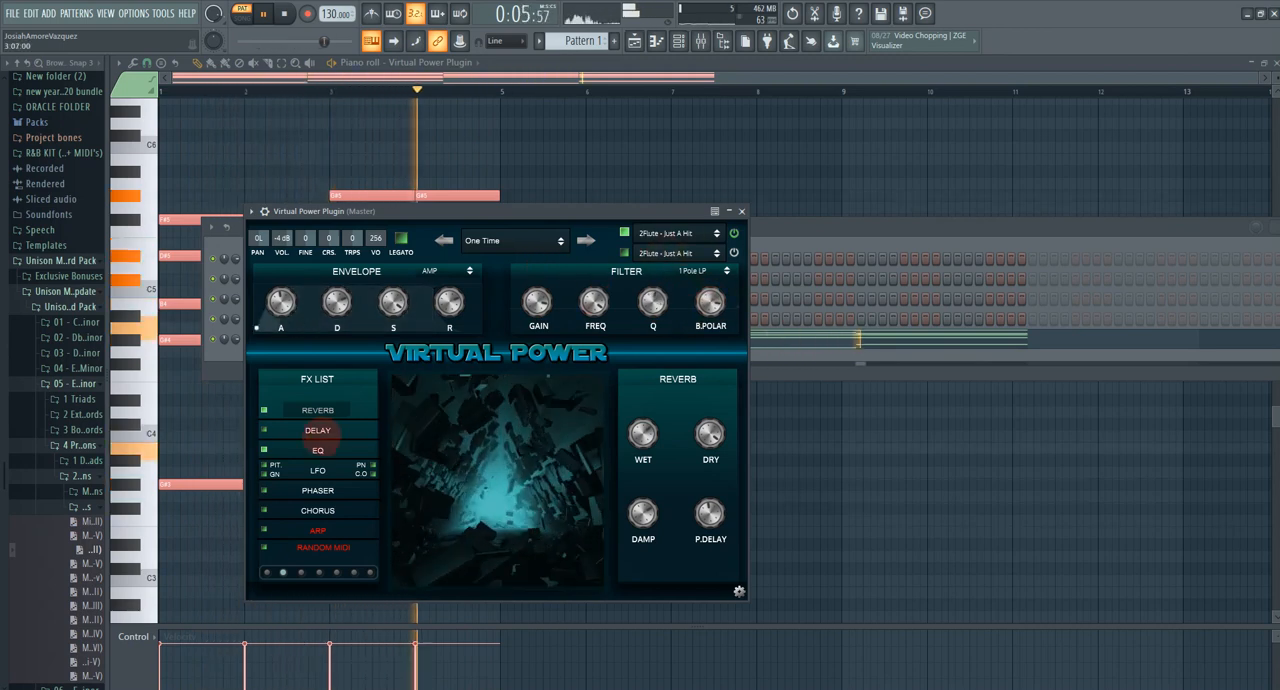
# Step: Open the Delay effect's settings and try its left and right delay controls during playback
pyautogui.click(318, 430)
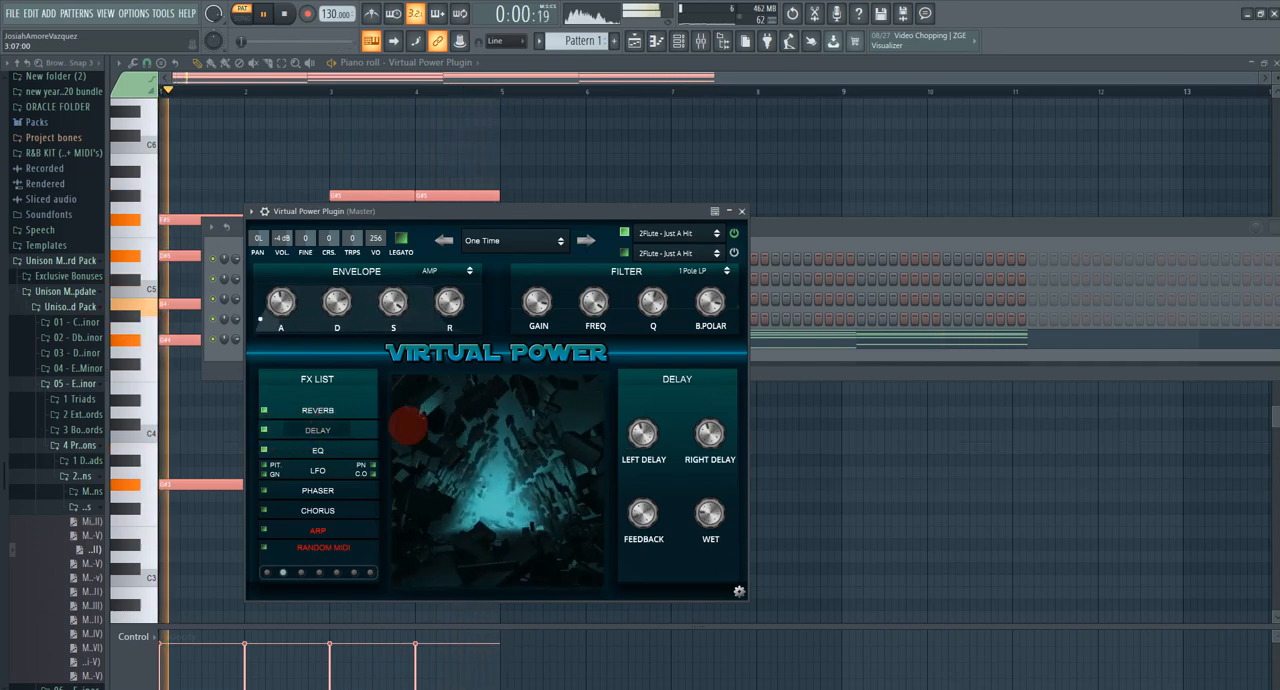
pyautogui.click(709, 433)
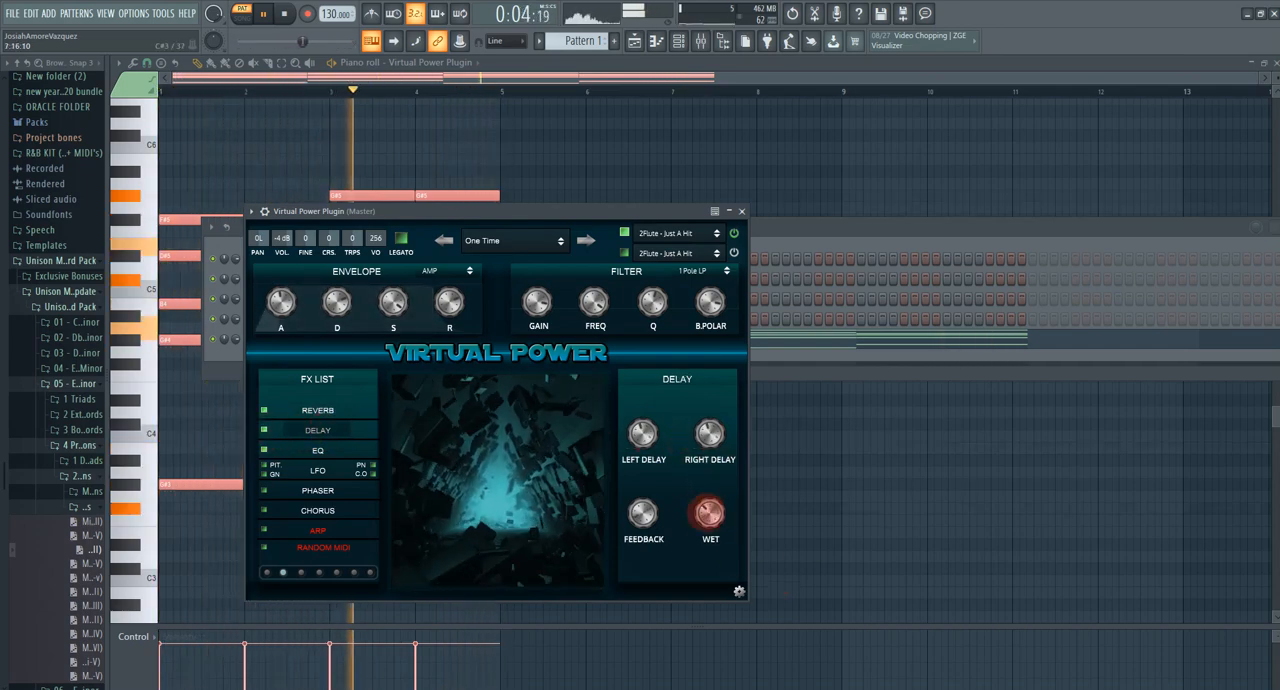
pyautogui.click(642, 433)
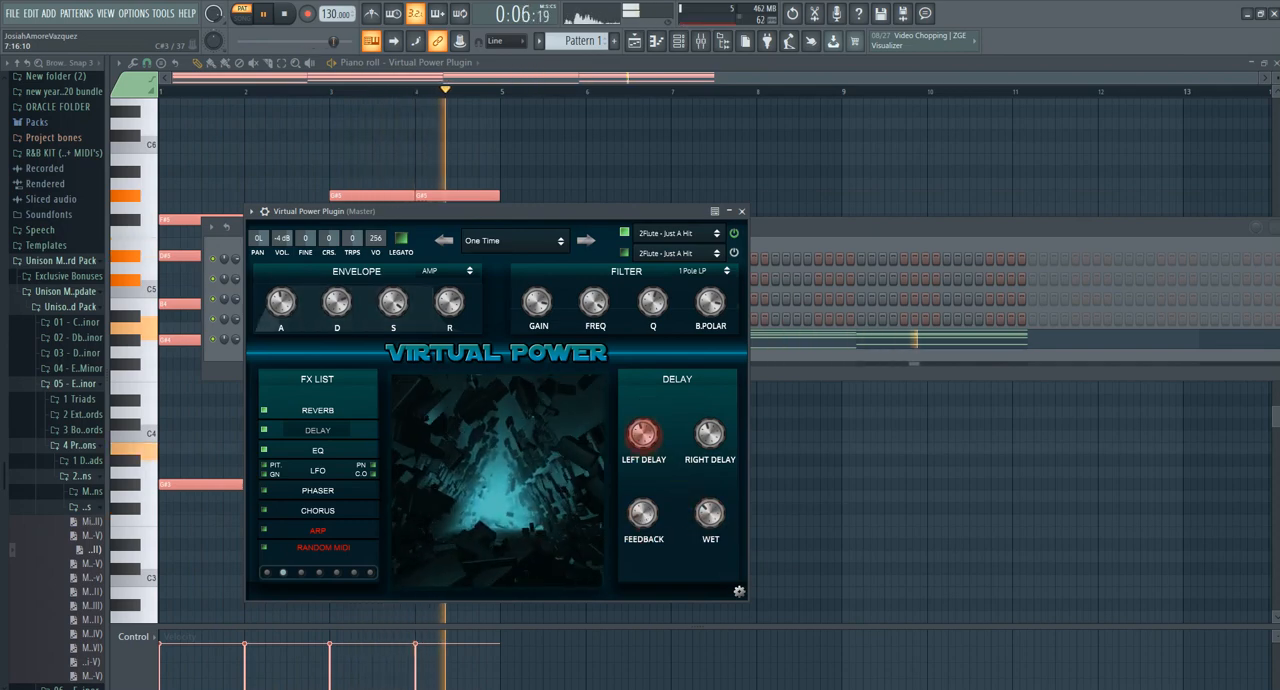
pyautogui.moveTo(643, 435); pyautogui.dragTo(646, 429)
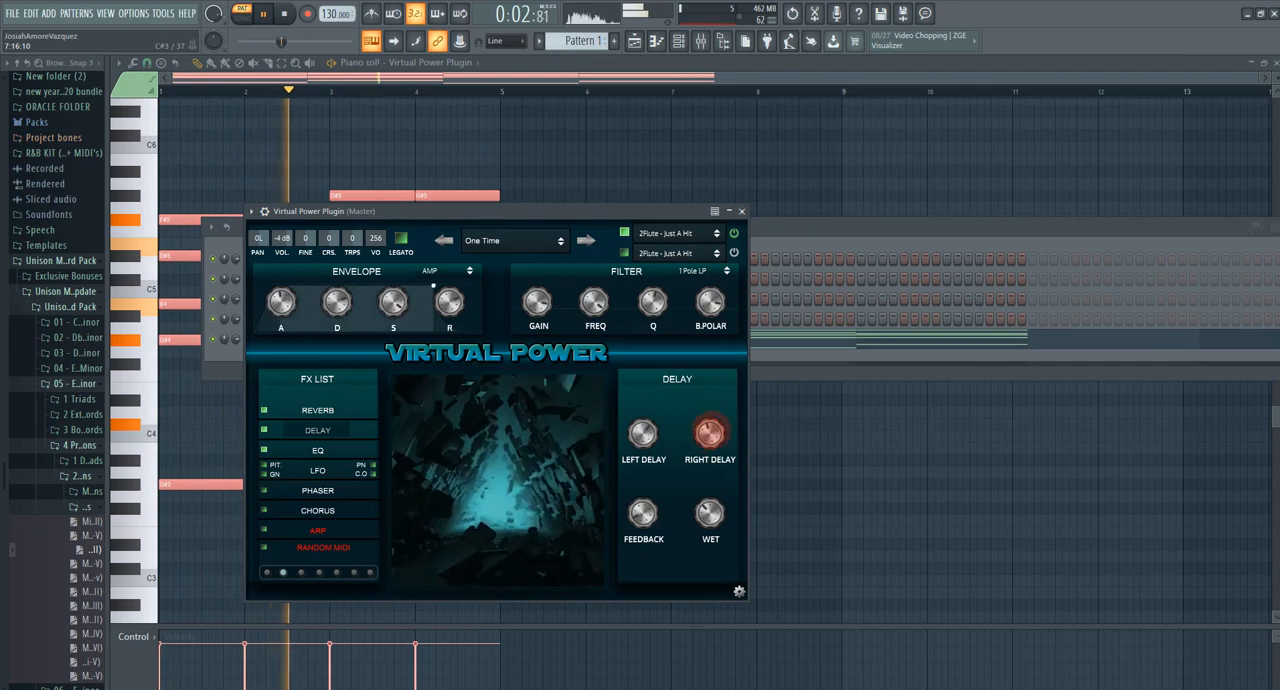
pyautogui.click(709, 433)
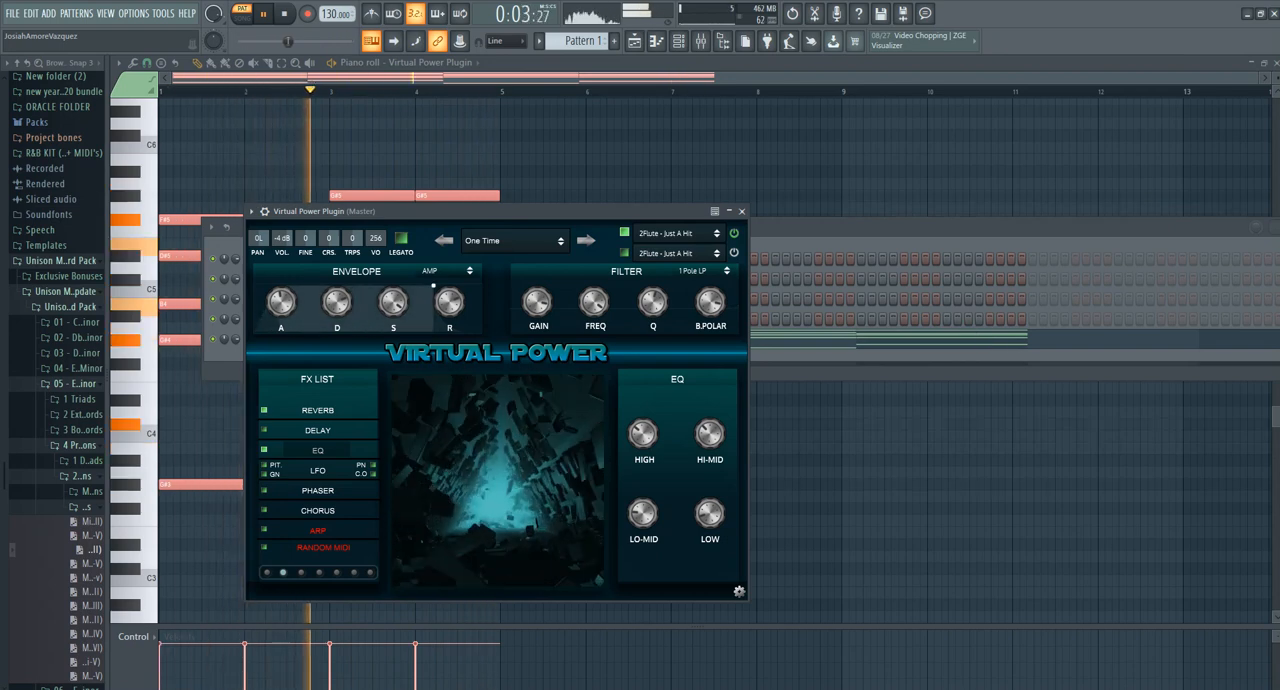
# Step: Stop playback of the minor progression
pyautogui.click(284, 13)
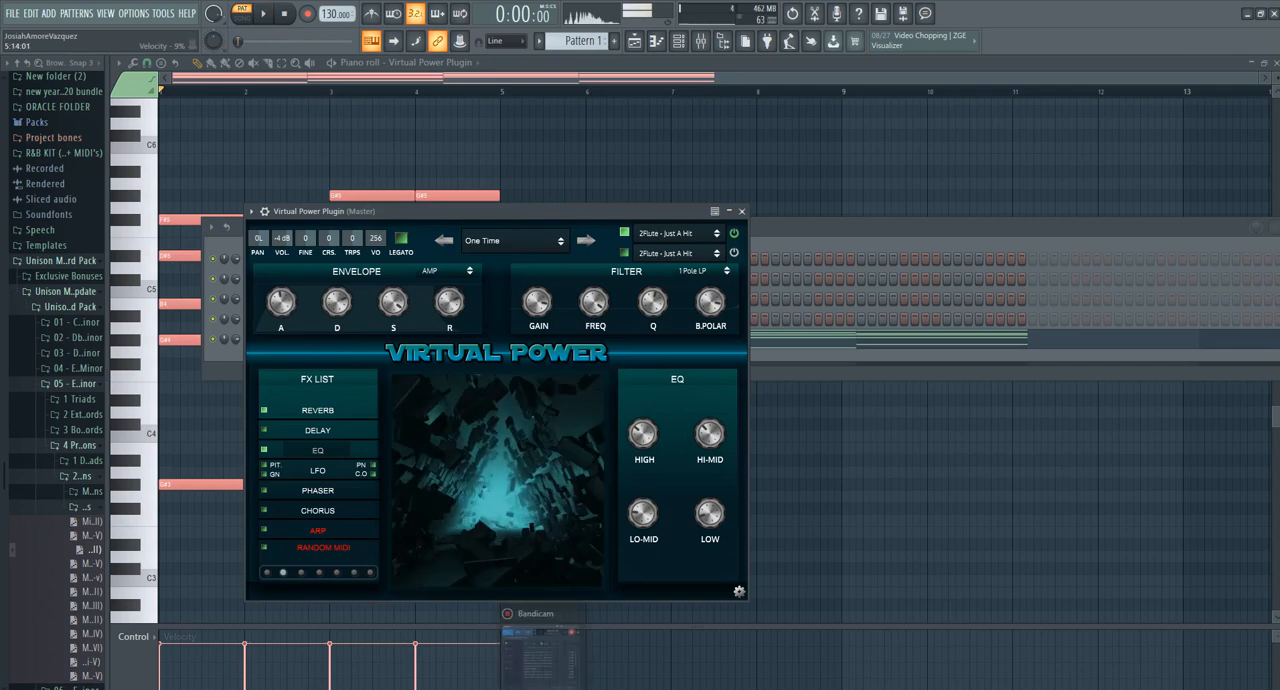
pyautogui.moveTo(540, 688)
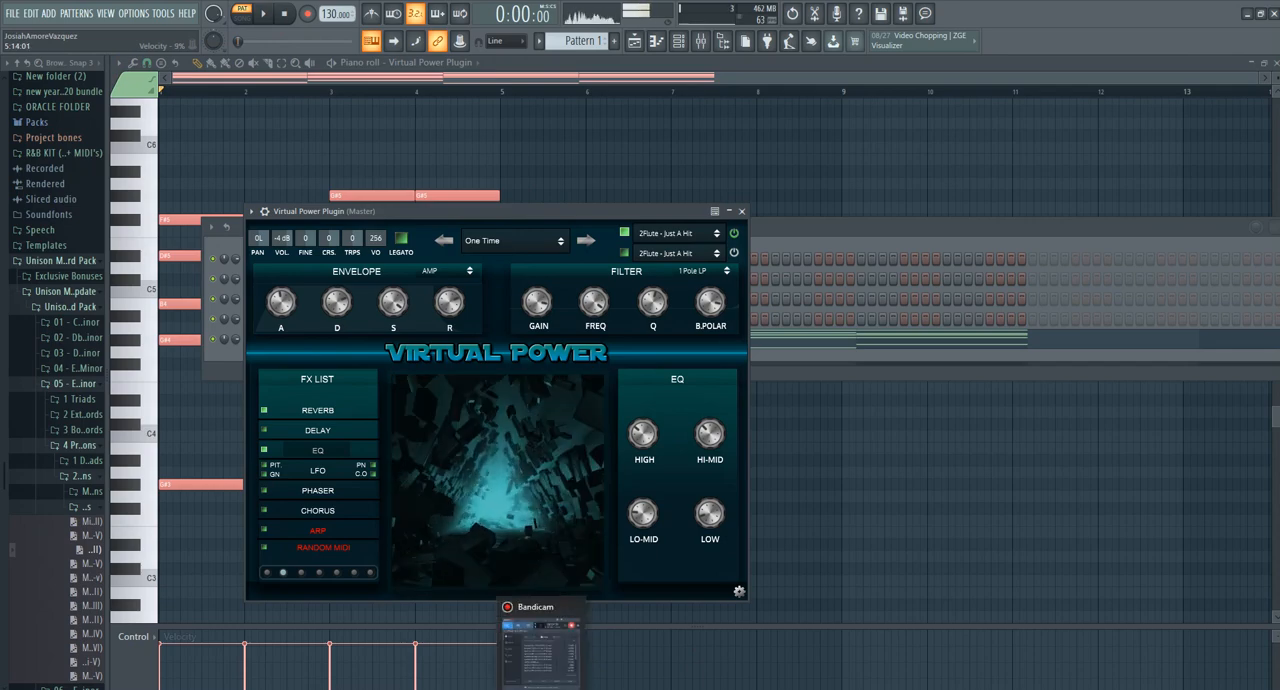